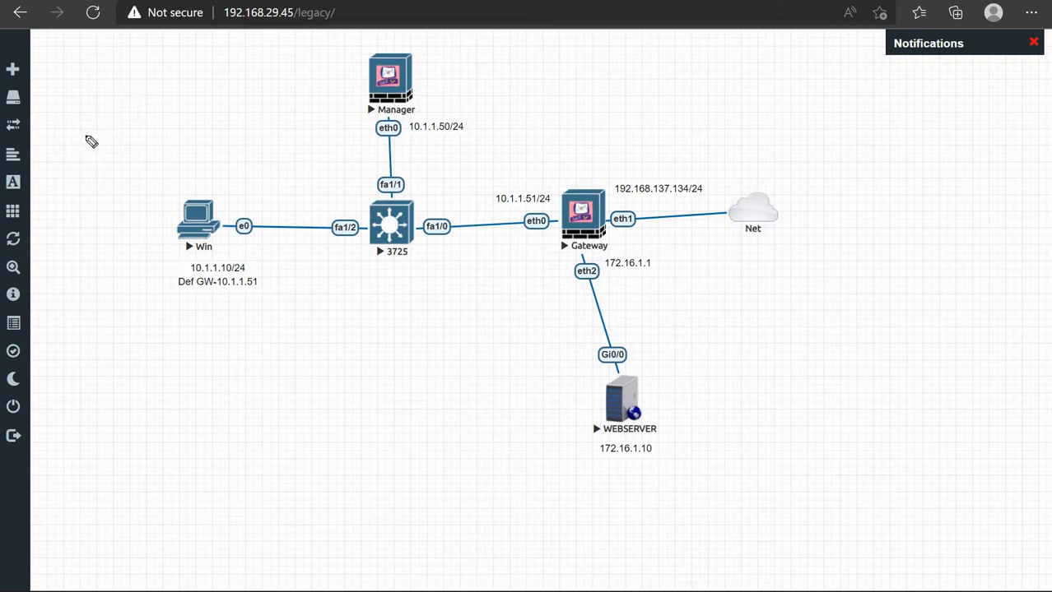
Handwrite 'SNAT' at the top left and 'DNAT → Destination' at the top right of the topology
mouse_move(86, 136)
mouse_down()
mouse_move(73, 150)
mouse_move(111, 148)
mouse_move(122, 130)
mouse_up()
mouse_move(122, 130)
mouse_down()
mouse_move(138, 140)
mouse_move(147, 126)
mouse_up()
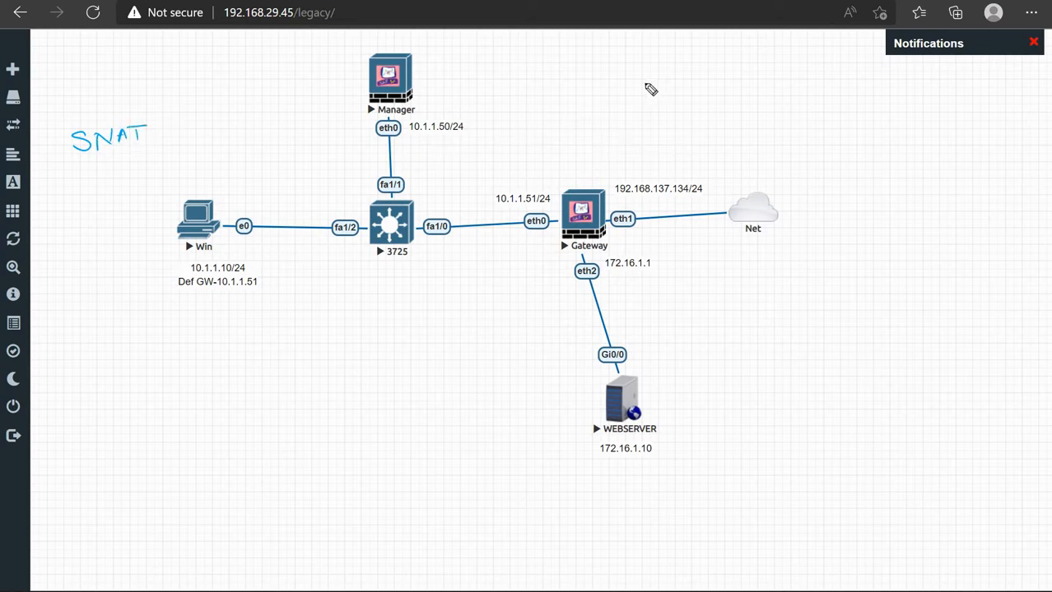
mouse_move(634, 76)
mouse_down()
mouse_move(635, 94)
mouse_move(659, 82)
mouse_move(695, 94)
mouse_move(807, 94)
mouse_move(806, 81)
mouse_move(803, 93)
mouse_move(859, 87)
mouse_move(869, 96)
mouse_move(884, 89)
mouse_move(856, 72)
mouse_move(889, 83)
mouse_up()
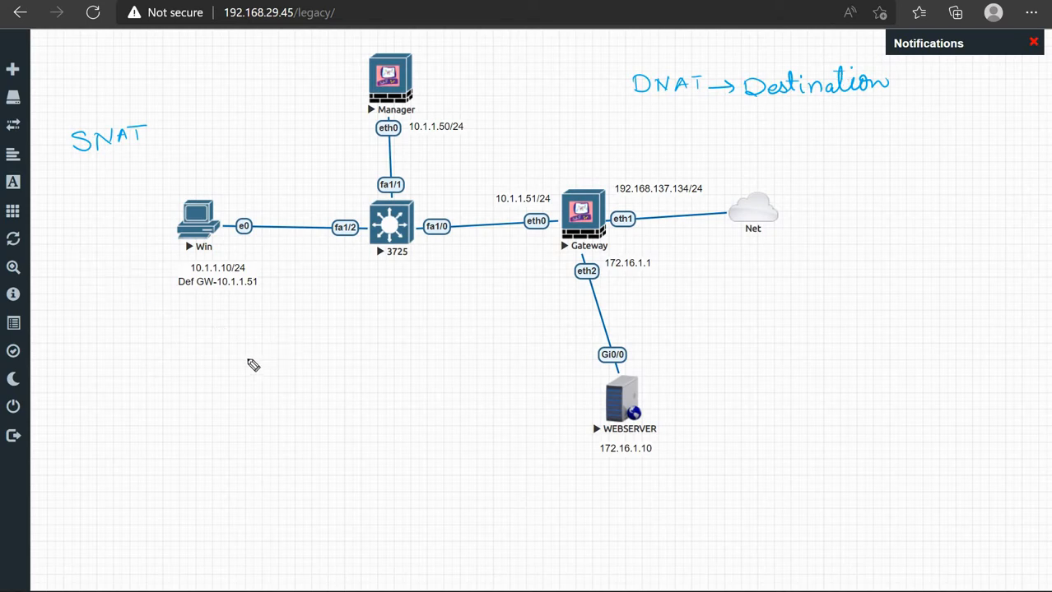
Draw an arrow toward the 3725, circle SNAT, and sketch a PC beside Net arcing toward WEBSERVER
mouse_move(223, 368)
mouse_down()
mouse_move(242, 334)
mouse_move(330, 299)
mouse_move(329, 307)
mouse_up()
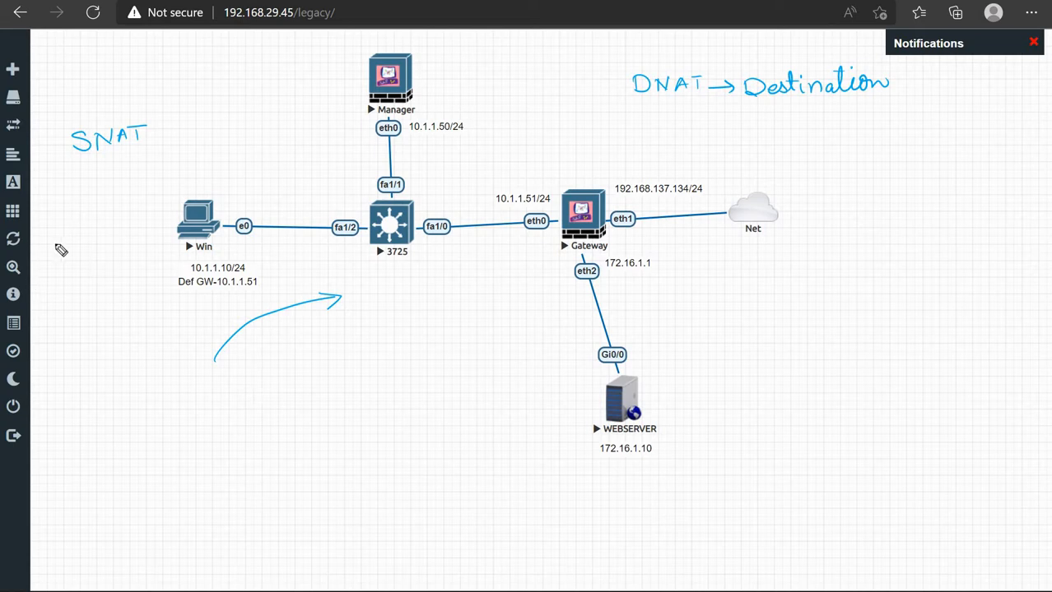
mouse_move(108, 120)
mouse_down()
mouse_move(69, 122)
mouse_move(158, 119)
mouse_move(98, 111)
mouse_up()
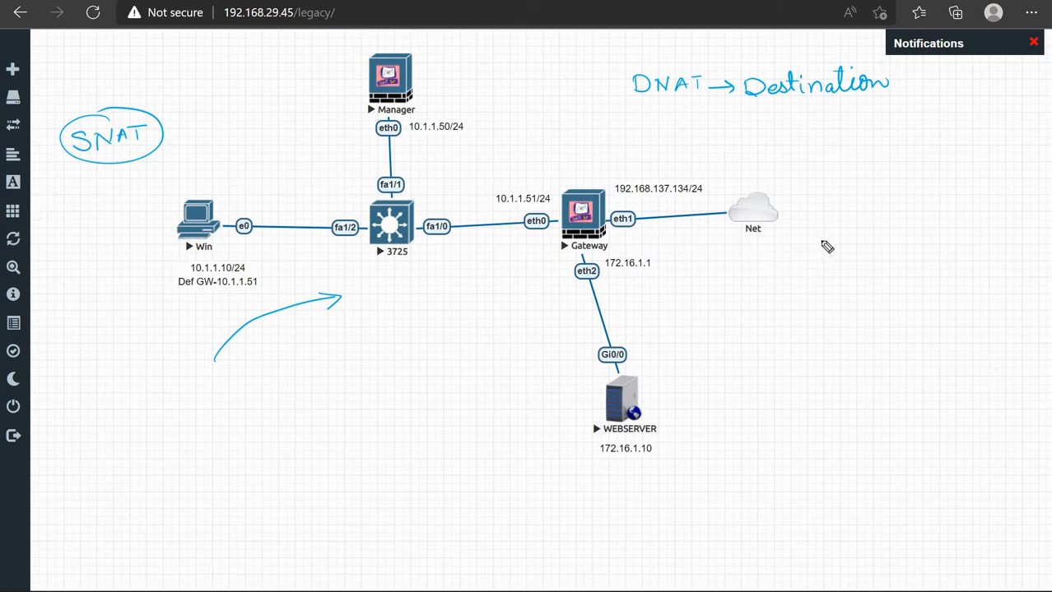
mouse_move(823, 239)
mouse_down()
mouse_move(823, 249)
mouse_move(841, 233)
mouse_move(841, 249)
mouse_move(821, 262)
mouse_up()
drag(822, 262, 838, 261)
mouse_move(839, 262)
mouse_down()
mouse_move(844, 251)
mouse_move(669, 258)
mouse_move(656, 298)
mouse_move(664, 285)
mouse_up()
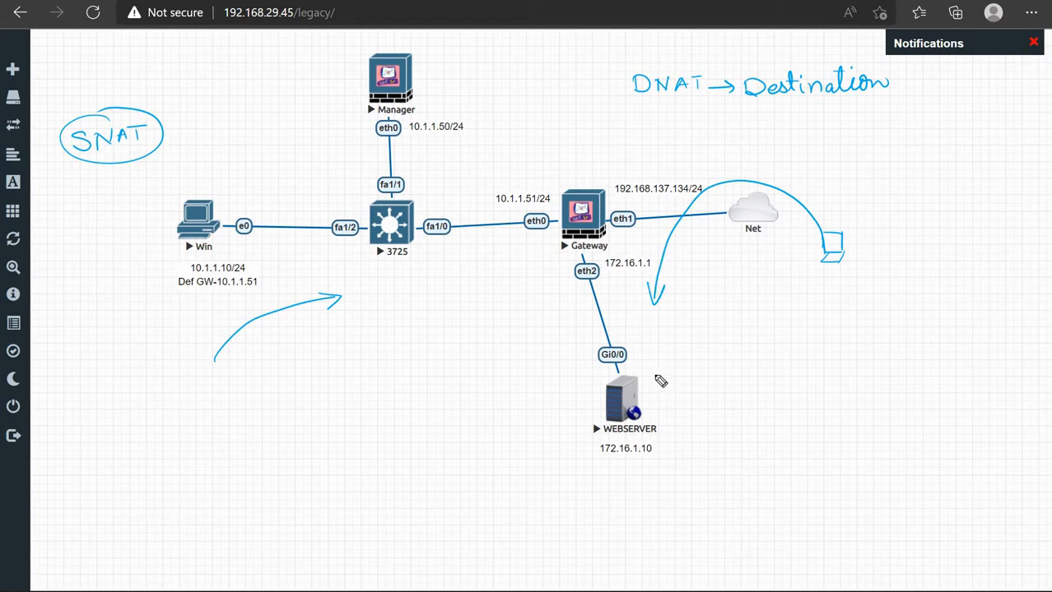
Write and circle 'DMZ' beside the webserver, then begin 'static NAT' under DNAT
mouse_move(663, 367)
mouse_down()
mouse_move(696, 381)
mouse_move(711, 369)
mouse_move(718, 382)
mouse_up()
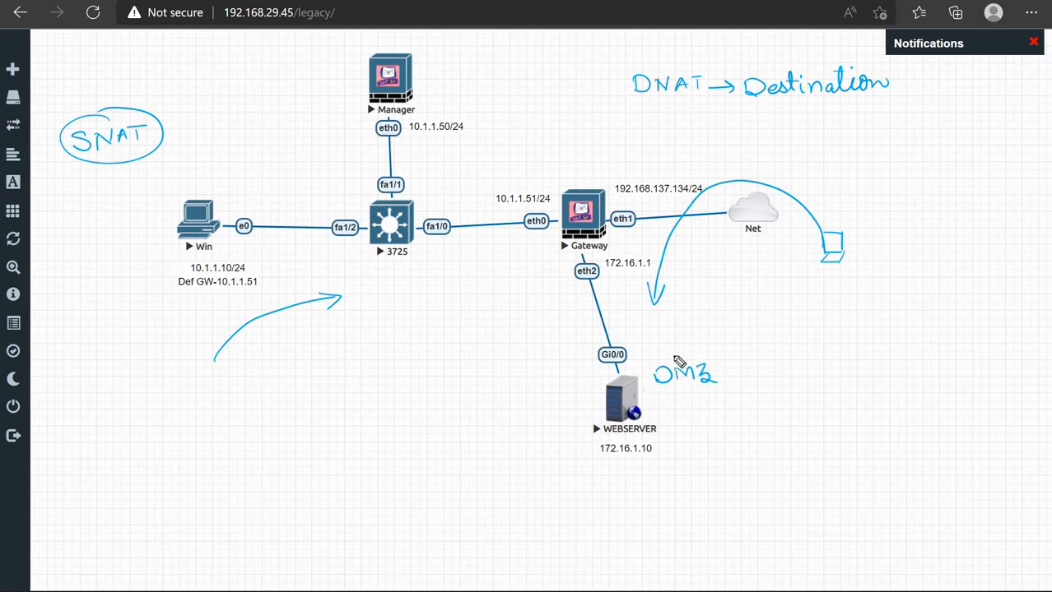
mouse_move(644, 388)
mouse_down()
mouse_move(728, 363)
mouse_move(646, 358)
mouse_move(663, 380)
mouse_up()
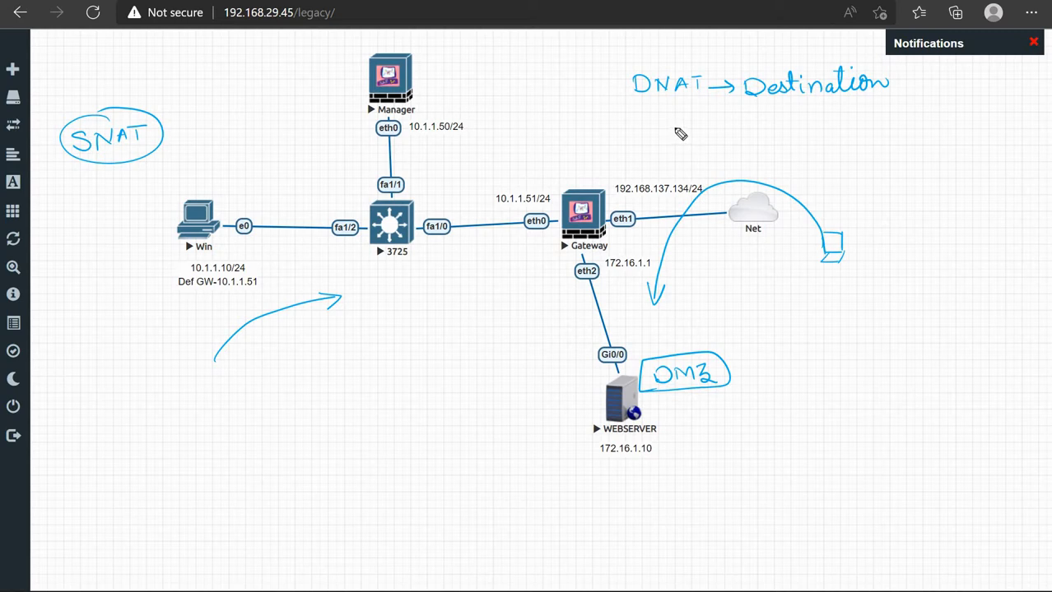
mouse_move(681, 123)
mouse_down()
mouse_move(665, 140)
mouse_move(727, 141)
mouse_move(737, 112)
mouse_move(746, 129)
mouse_move(780, 129)
mouse_move(743, 137)
mouse_up()
mouse_move(773, 118)
mouse_down()
mouse_move(773, 131)
mouse_move(786, 110)
mouse_move(793, 128)
mouse_move(807, 129)
mouse_up()
Finish writing 'static NAT' under DNAT
drag(795, 122, 805, 121)
drag(808, 112, 822, 110)
drag(815, 112, 814, 128)
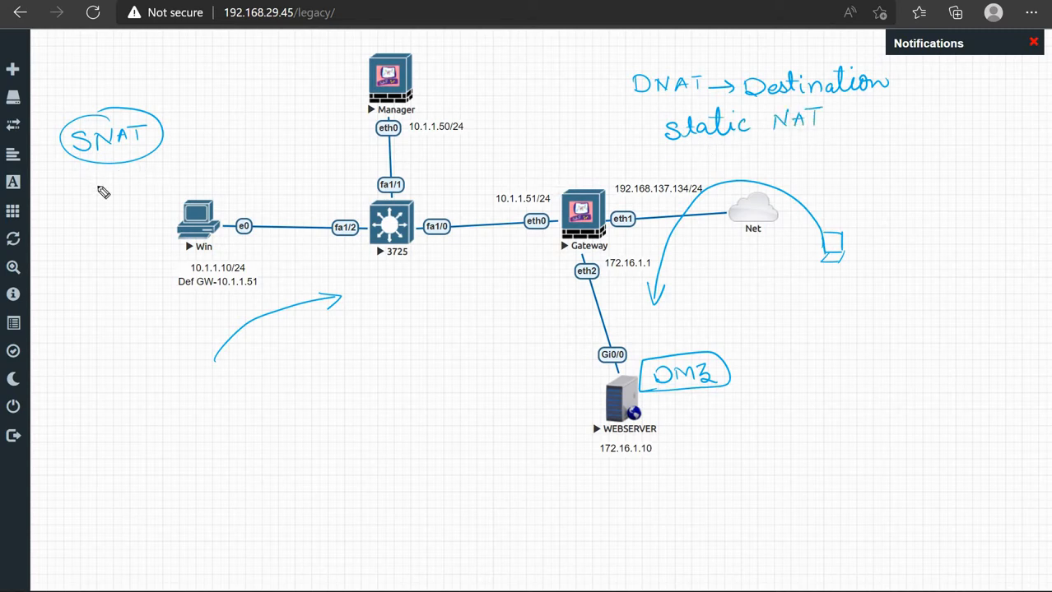
Write 'Hide' under the circled SNAT and a circled 'PAT' below it
mouse_move(96, 187)
mouse_down()
mouse_move(97, 202)
mouse_move(113, 193)
mouse_up()
mouse_move(111, 185)
mouse_down()
mouse_move(110, 198)
mouse_move(167, 180)
mouse_up()
click(129, 184)
mouse_move(95, 226)
mouse_down()
mouse_move(95, 240)
mouse_move(97, 232)
mouse_move(110, 236)
mouse_up()
mouse_move(113, 220)
mouse_down()
mouse_move(123, 232)
mouse_move(143, 214)
mouse_up()
mouse_move(139, 202)
mouse_down()
mouse_move(74, 240)
mouse_move(97, 206)
mouse_up()
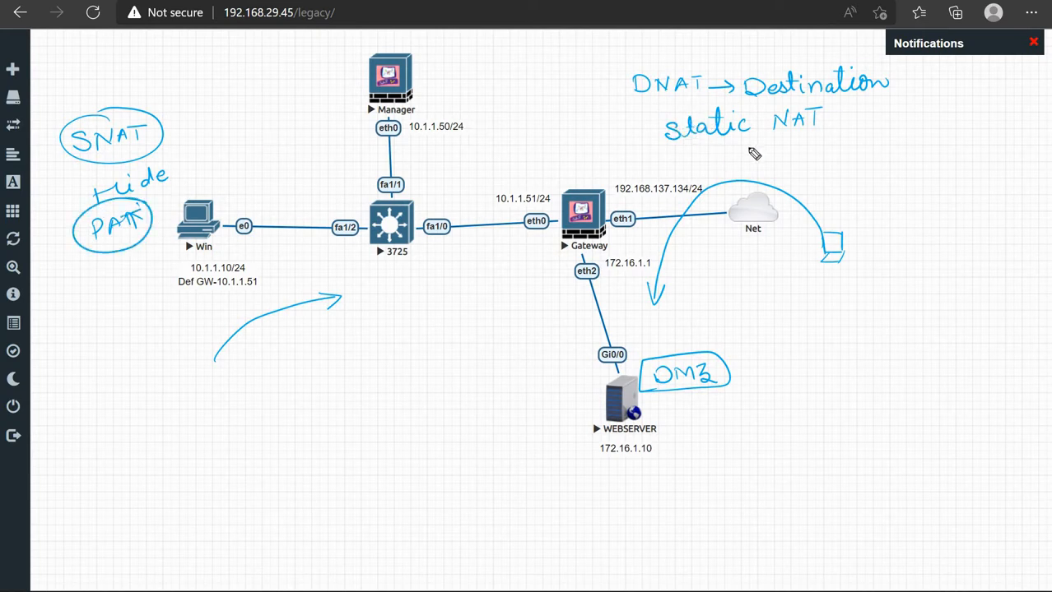
Draw a box around 'static NAT'
click(665, 145)
drag(804, 134, 821, 128)
drag(656, 116, 657, 139)
drag(771, 104, 823, 130)
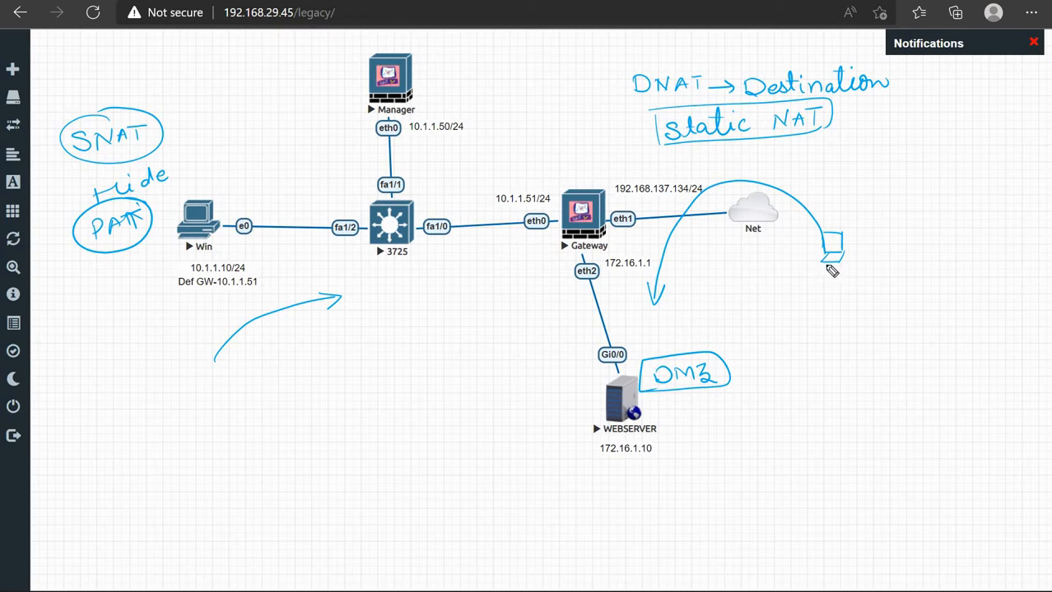
Circle the outside computer, write 'x.x.x.x' under it and '100.1.1.10' below eth1
mouse_move(854, 235)
mouse_down()
mouse_move(804, 247)
mouse_move(856, 230)
mouse_up()
mouse_move(833, 288)
mouse_down()
mouse_move(873, 301)
mouse_move(912, 289)
mouse_up()
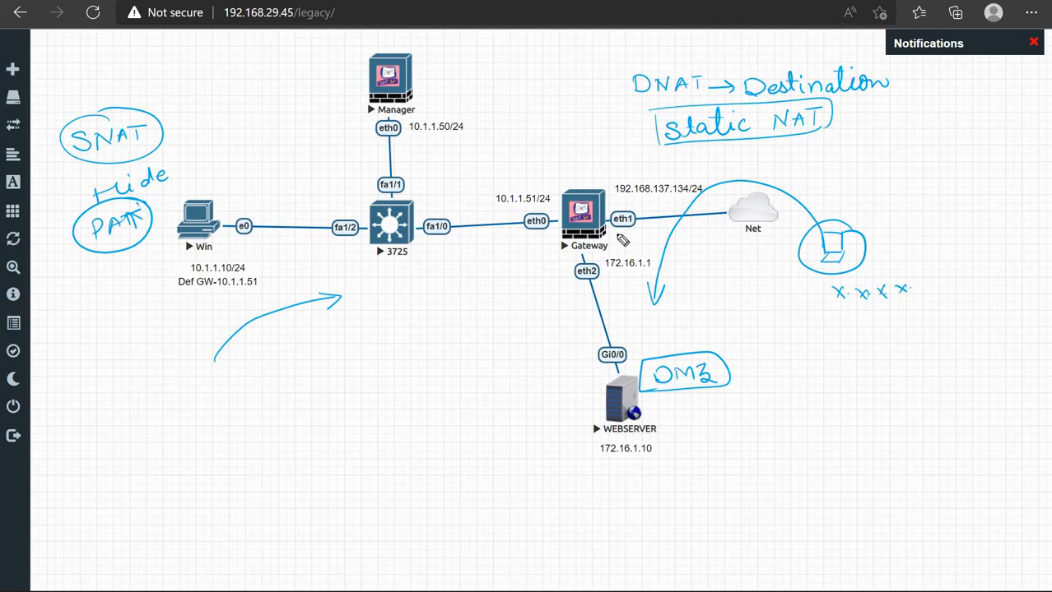
drag(614, 238, 658, 238)
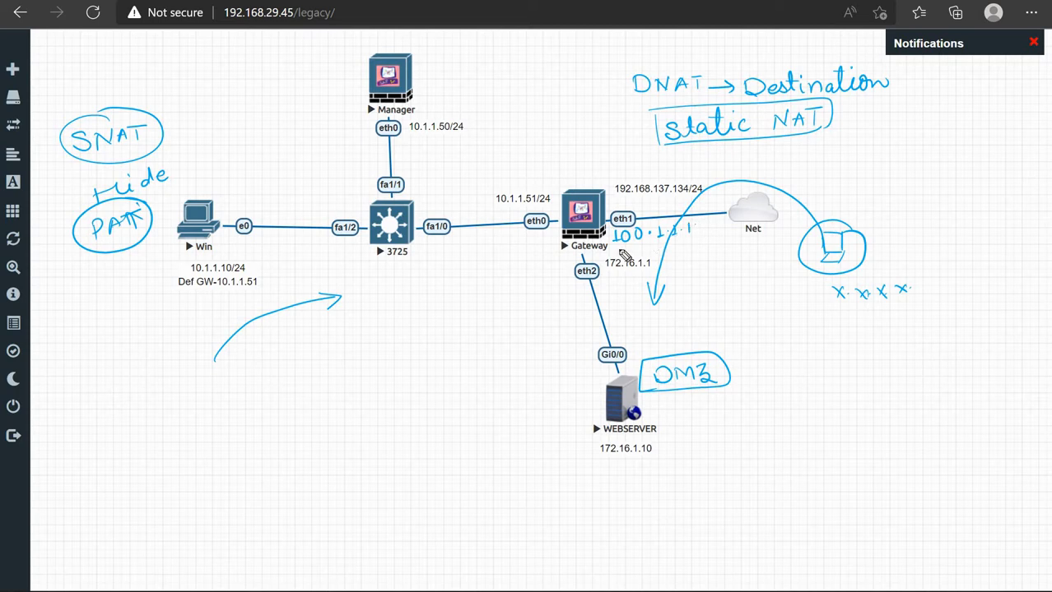
mouse_move(692, 223)
mouse_down()
mouse_move(691, 236)
mouse_move(700, 224)
mouse_move(615, 245)
mouse_up()
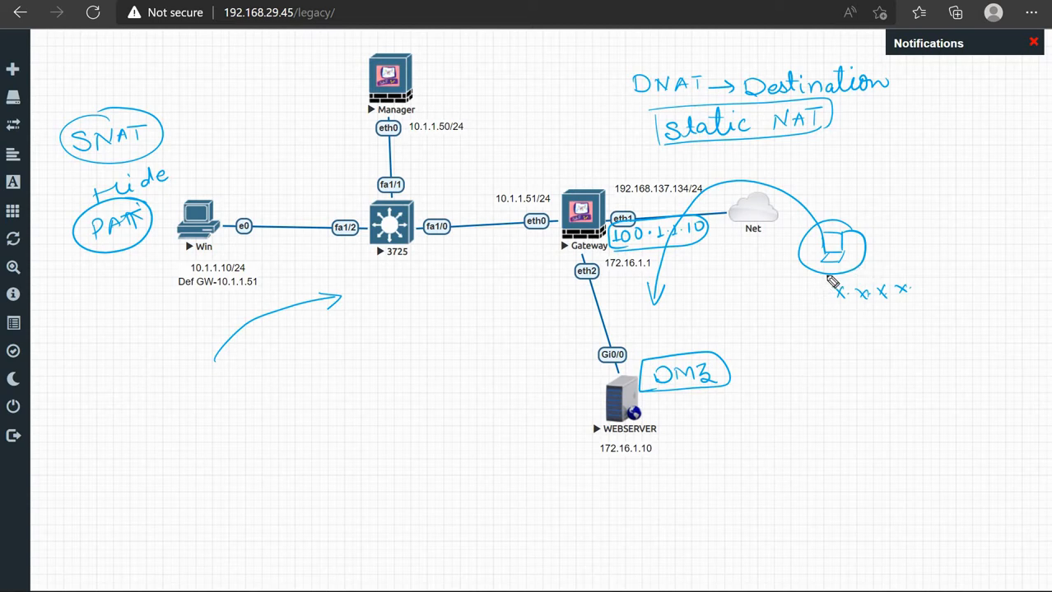
Label the outside computer 'User' and start a box beside it
drag(870, 259, 879, 269)
drag(891, 259, 881, 269)
drag(894, 264, 920, 260)
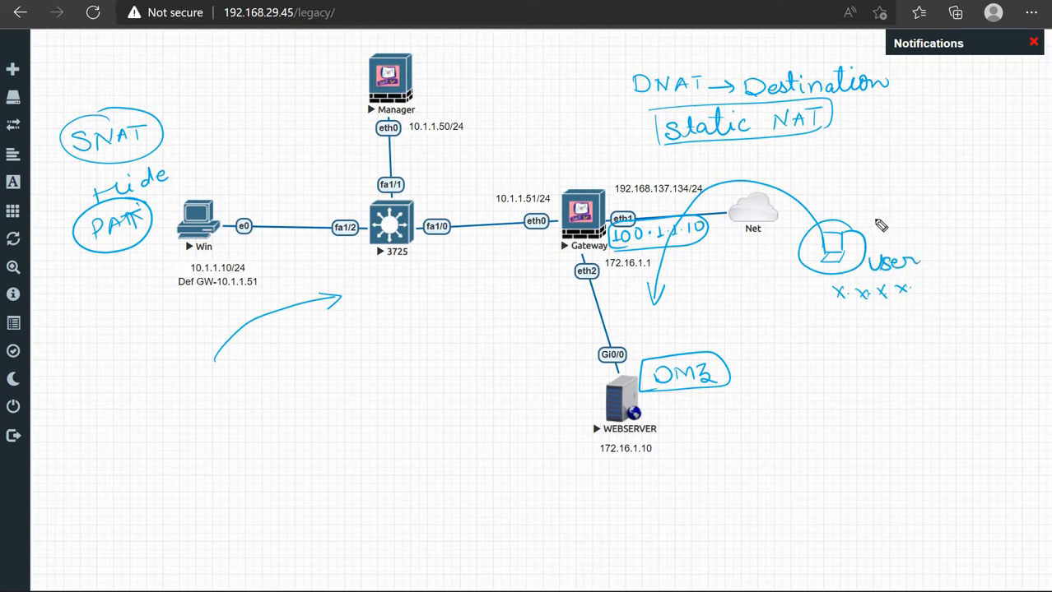
mouse_move(883, 228)
mouse_down()
mouse_move(968, 217)
mouse_move(968, 233)
mouse_up()
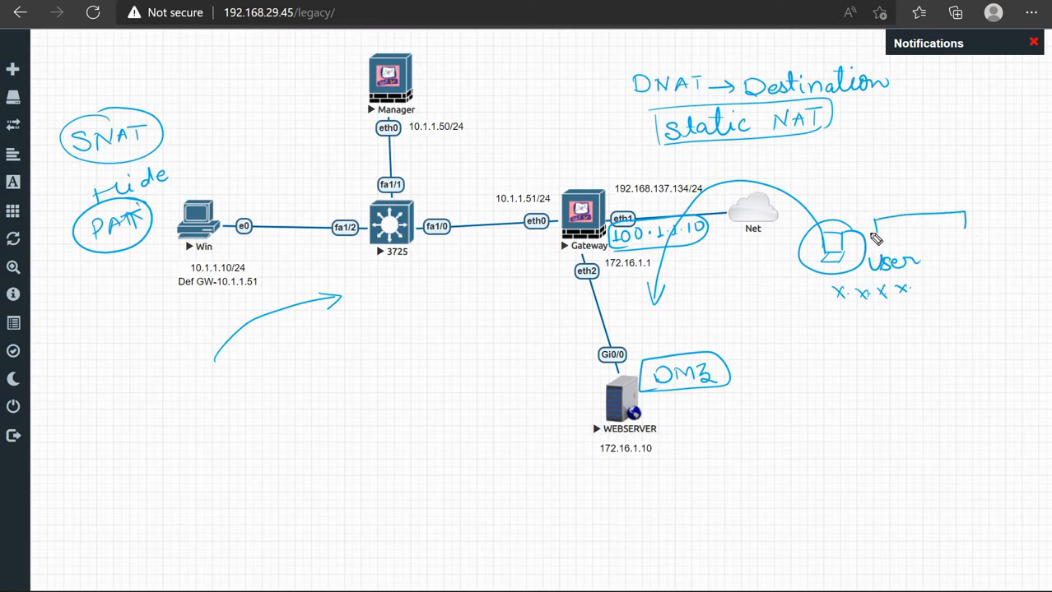
Close the box by User and draw arrows from 100.1.1.10 over the Gateway to WEBSERVER
drag(875, 237, 873, 235)
drag(871, 233, 871, 219)
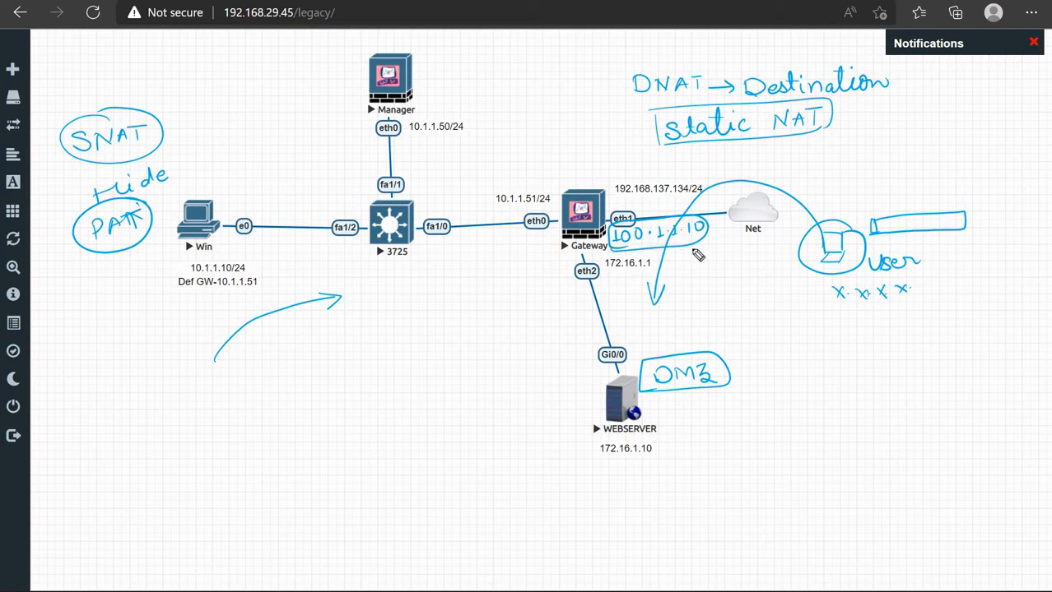
mouse_move(724, 318)
mouse_down()
mouse_move(697, 255)
mouse_move(706, 251)
mouse_up()
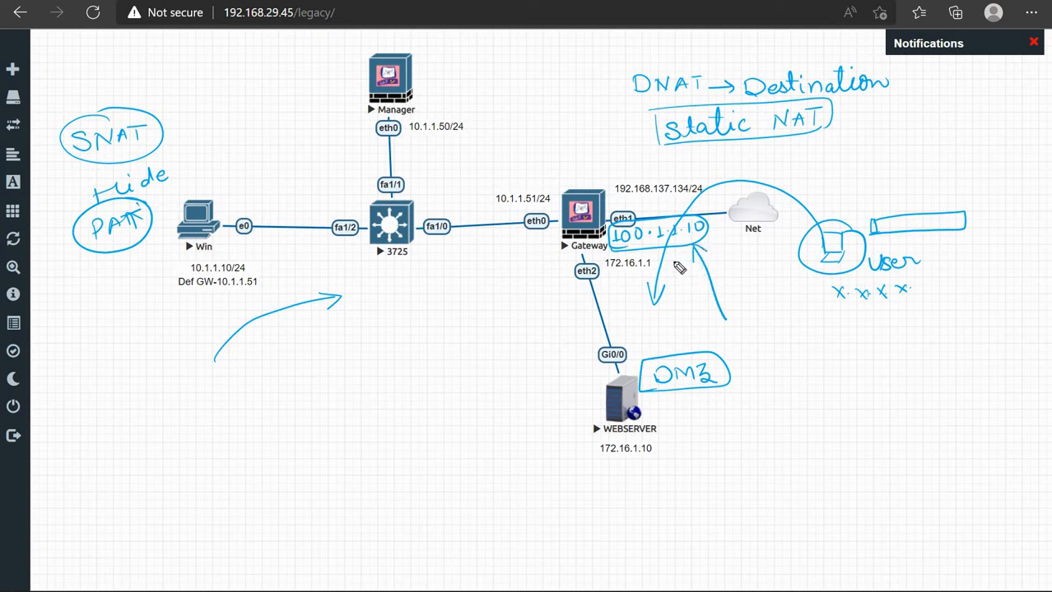
mouse_move(601, 178)
mouse_down()
mouse_move(553, 185)
mouse_move(576, 252)
mouse_move(613, 183)
mouse_up()
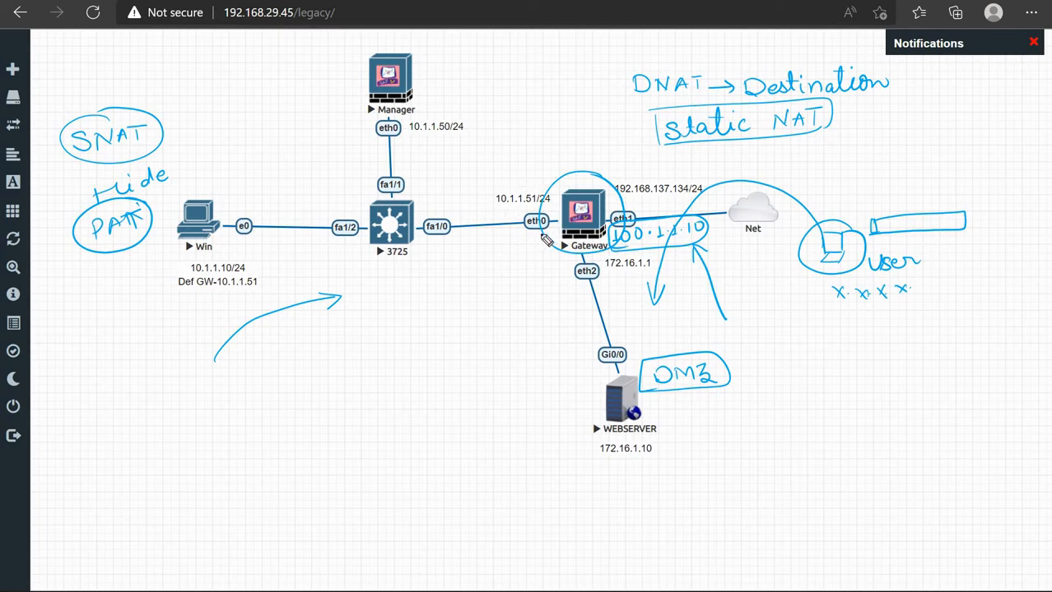
mouse_move(545, 240)
mouse_down()
mouse_move(528, 240)
mouse_move(521, 280)
mouse_up()
drag(582, 372, 563, 404)
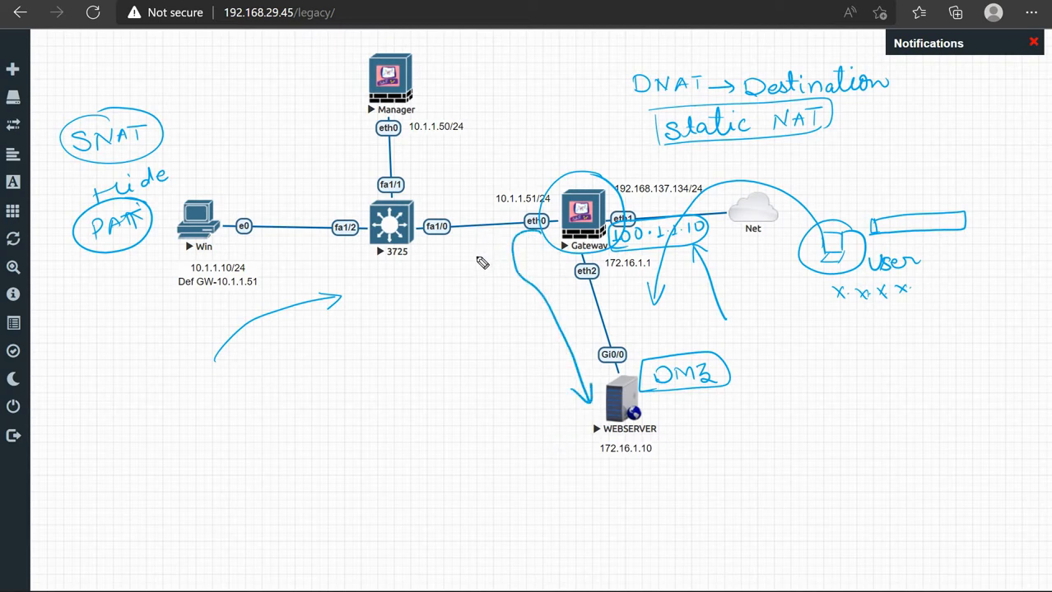
Write 'Static NAT' by eth0, point an arrow at 172.16.1.10, and circle DNAT
mouse_move(471, 273)
mouse_down()
mouse_move(517, 247)
mouse_move(533, 258)
mouse_move(516, 252)
mouse_move(516, 287)
mouse_move(516, 276)
mouse_up()
mouse_move(517, 289)
mouse_down()
mouse_move(522, 276)
mouse_move(527, 290)
mouse_up()
drag(530, 290, 532, 274)
drag(524, 276, 542, 275)
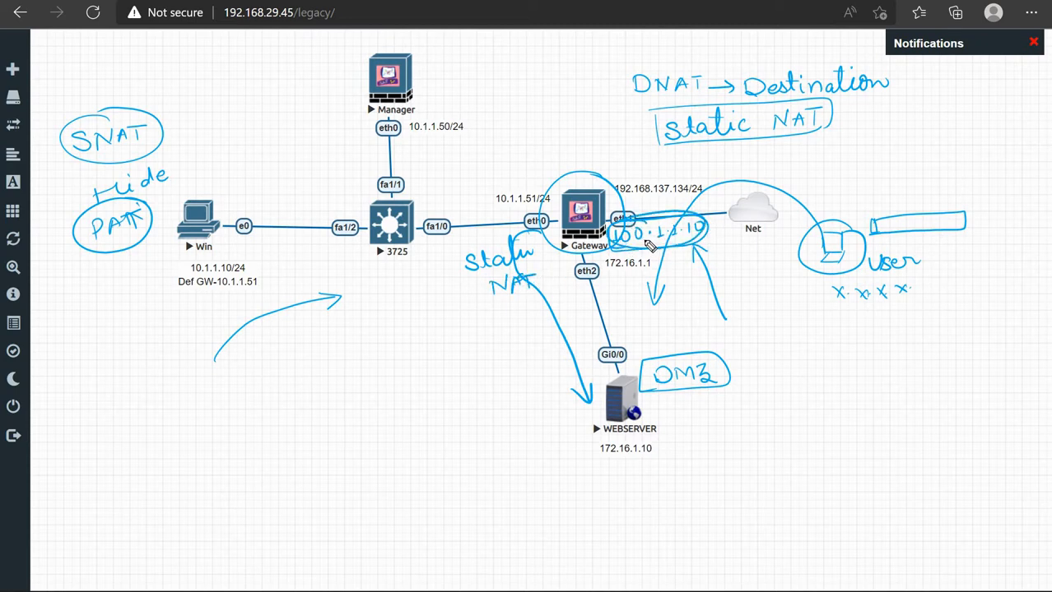
mouse_move(608, 264)
mouse_down()
mouse_move(609, 322)
mouse_move(548, 377)
mouse_move(527, 435)
mouse_move(583, 451)
mouse_up()
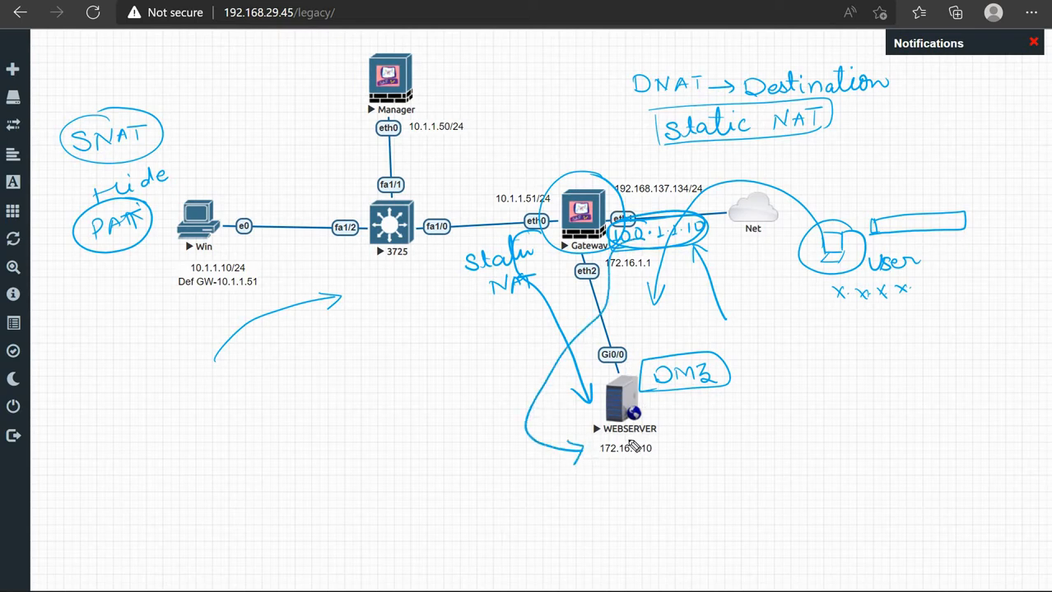
mouse_move(645, 440)
mouse_down()
mouse_move(621, 437)
mouse_move(588, 461)
mouse_move(650, 436)
mouse_up()
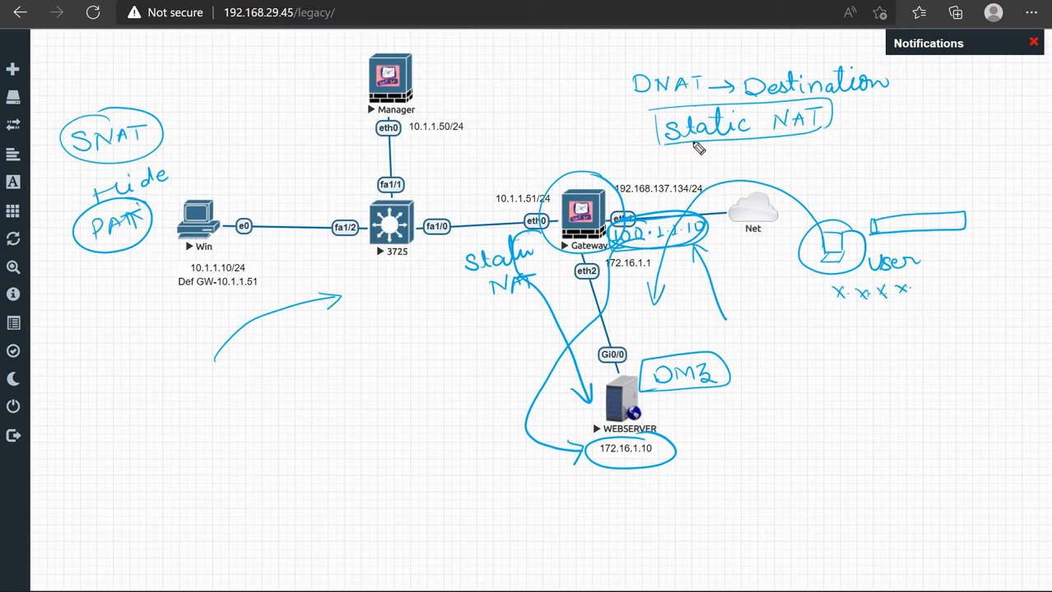
mouse_move(690, 66)
mouse_down()
mouse_move(630, 56)
mouse_move(694, 100)
mouse_move(678, 56)
mouse_up()
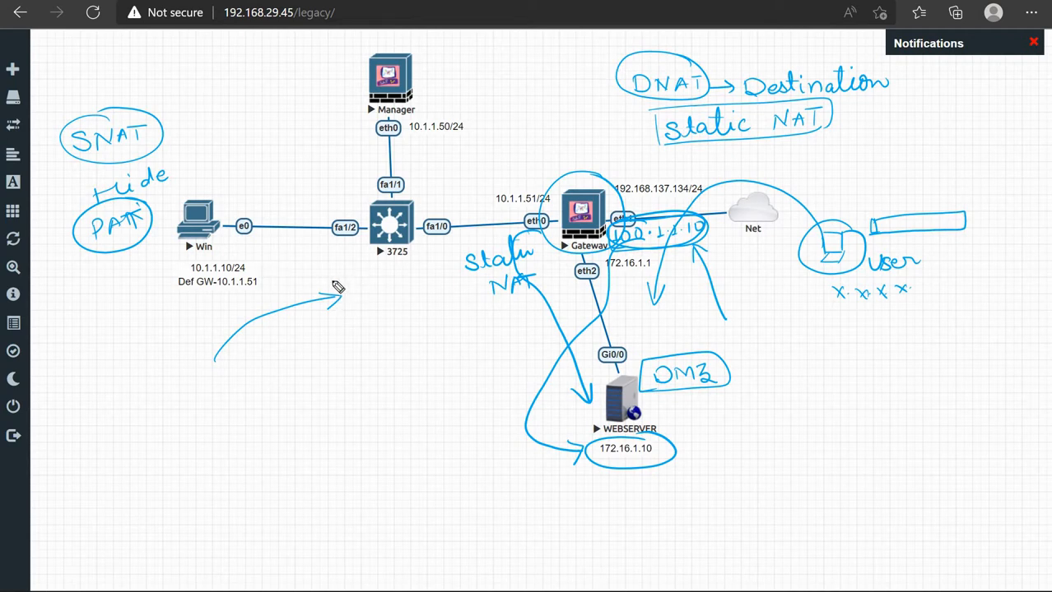
Clear the old annotations, then circle Win and the Gateway's 10.1.1.51/24 address
key(e)
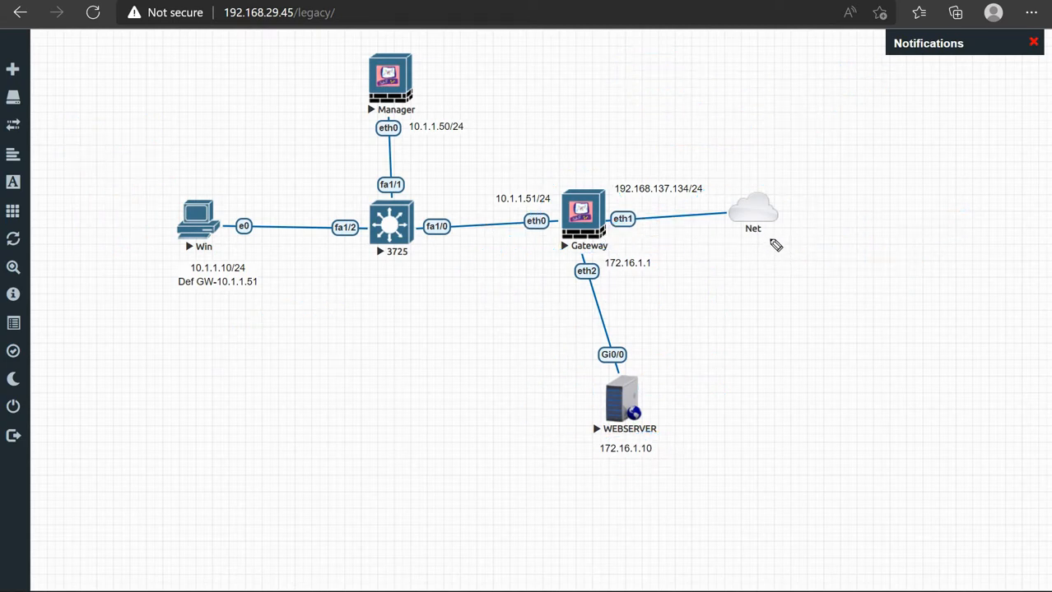
drag(774, 238, 763, 247)
mouse_move(185, 189)
mouse_down()
mouse_move(142, 248)
mouse_move(190, 190)
mouse_up()
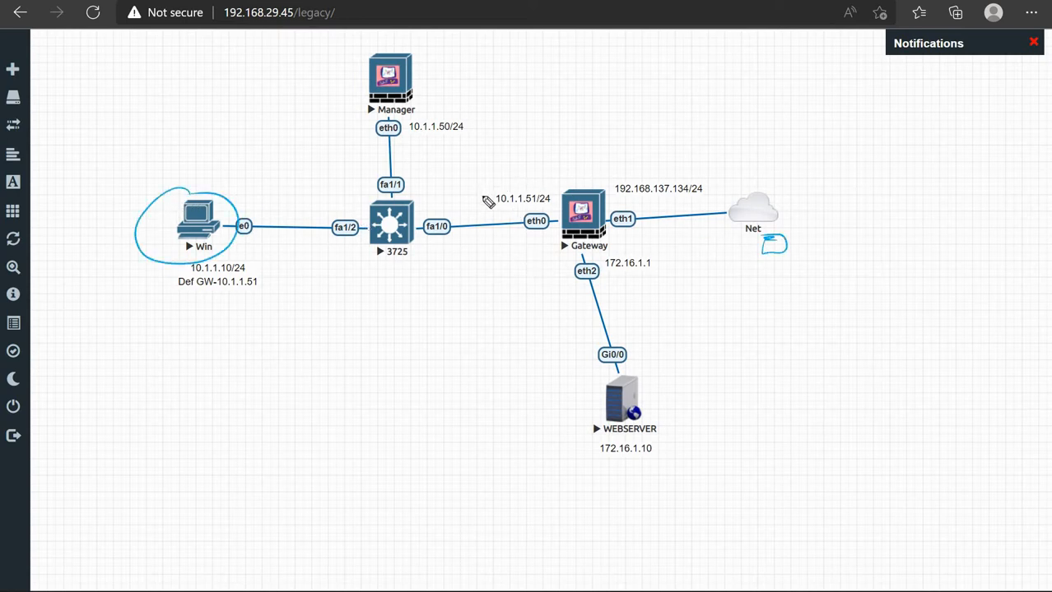
mouse_move(492, 204)
mouse_down()
mouse_move(537, 183)
mouse_move(497, 205)
mouse_up()
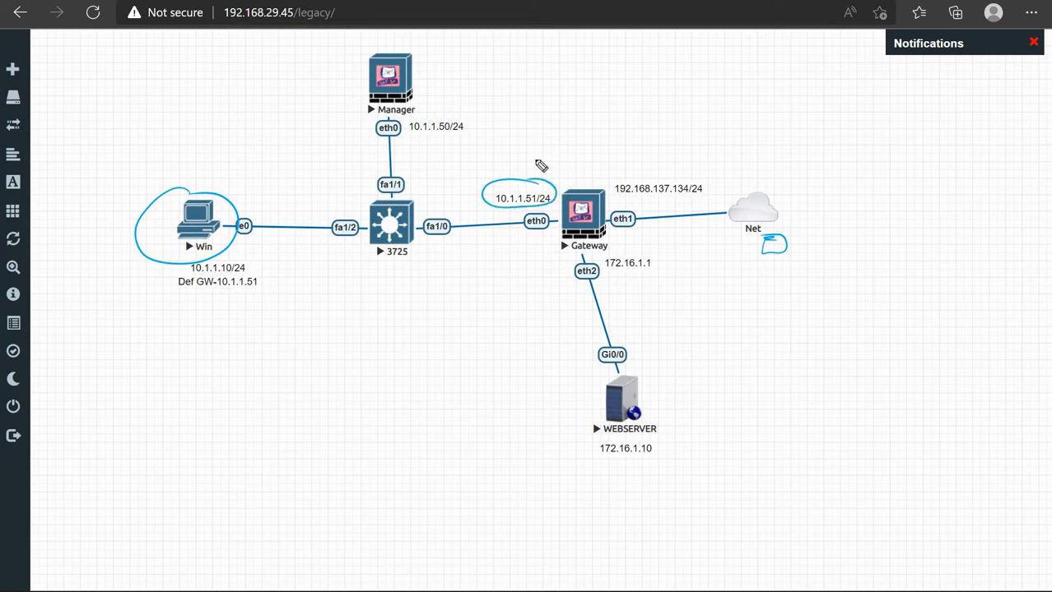
Draw an arrow onto 10.1.1.51/24 labelled 'Public'
mouse_move(536, 140)
mouse_down()
mouse_move(533, 169)
mouse_move(549, 135)
mouse_move(571, 134)
mouse_up()
click(557, 133)
mouse_move(575, 122)
mouse_down()
mouse_move(575, 134)
mouse_move(624, 132)
mouse_up()
click(619, 116)
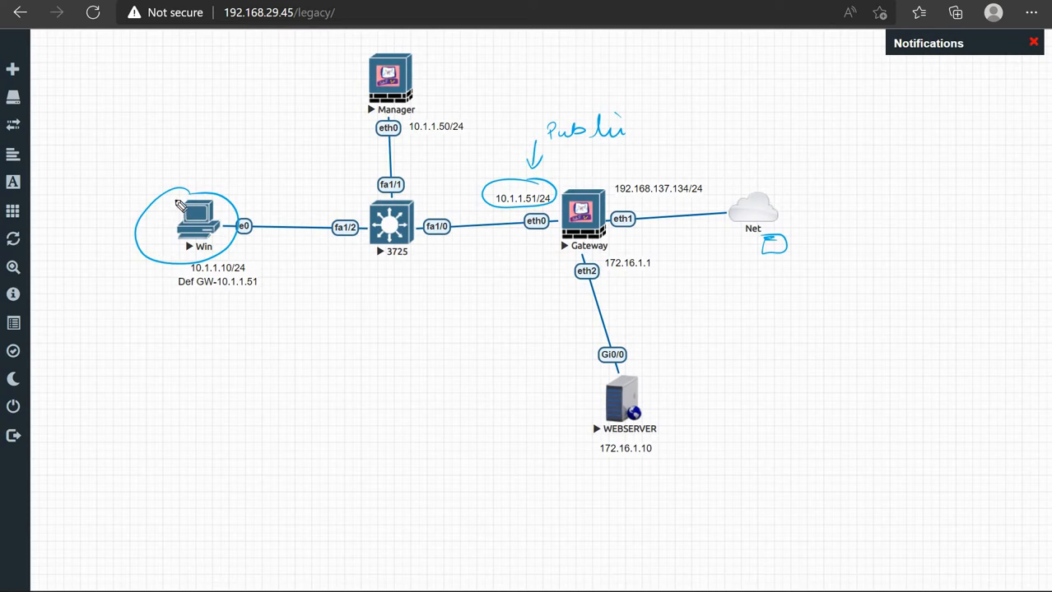
Draw an arrow from Win past the 3725 router and Gateway to WEBSERVER
drag(174, 198, 212, 198)
drag(237, 248, 371, 240)
mouse_move(497, 239)
mouse_down()
mouse_move(542, 285)
mouse_move(578, 408)
mouse_move(585, 387)
mouse_up()
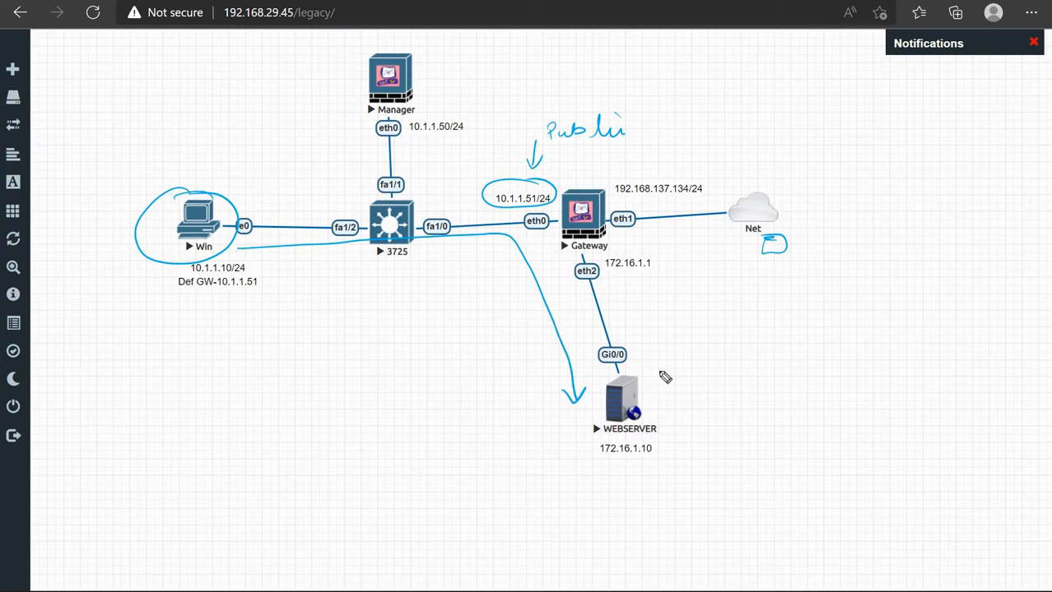
mouse_move(659, 370)
mouse_down()
mouse_move(585, 445)
mouse_move(686, 387)
mouse_move(646, 372)
mouse_up()
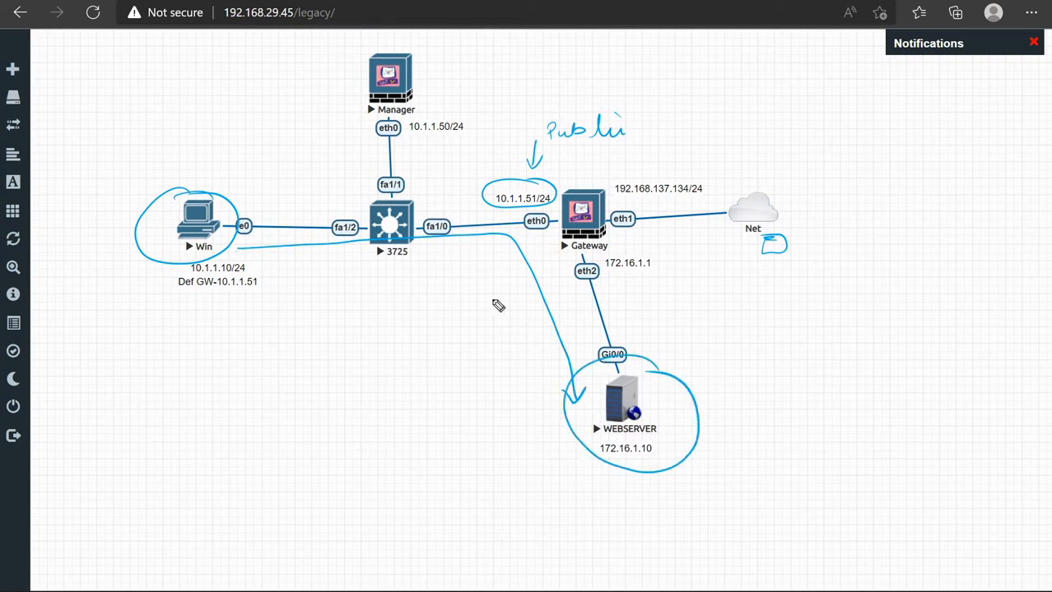
Label WEBSERVER 'Cisco Router' and sketch a box numbered 1 and 2 with arrows into it
mouse_move(732, 423)
mouse_down()
mouse_move(751, 446)
mouse_move(815, 444)
mouse_move(810, 434)
mouse_move(855, 448)
mouse_move(873, 434)
mouse_move(877, 399)
mouse_up()
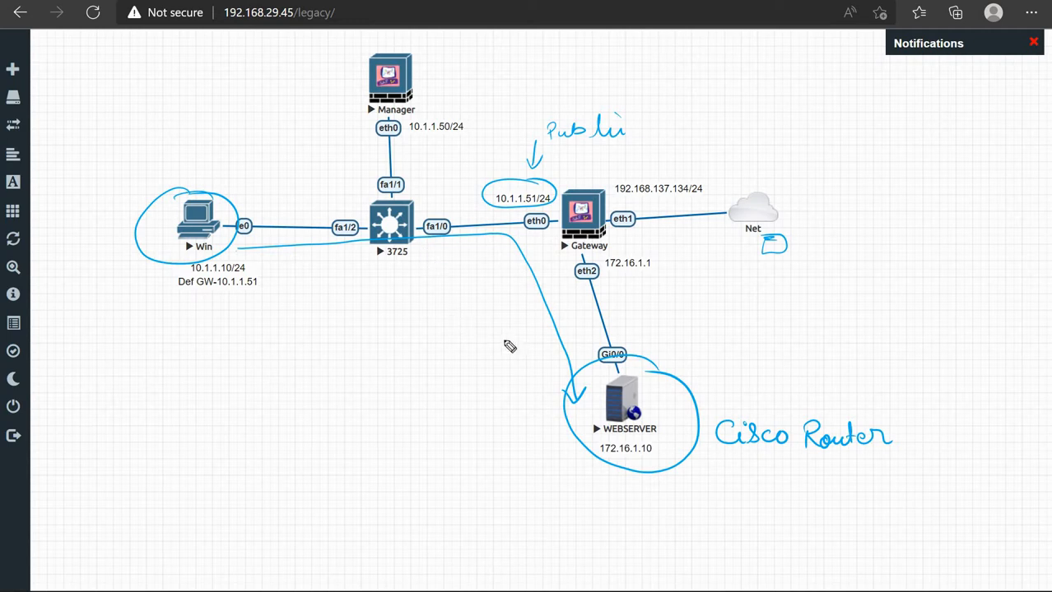
mouse_move(533, 437)
mouse_down()
mouse_move(562, 430)
mouse_move(553, 438)
mouse_up()
mouse_move(493, 440)
mouse_down()
mouse_move(492, 380)
mouse_move(542, 367)
mouse_move(553, 450)
mouse_up()
mouse_move(553, 450)
mouse_down()
mouse_move(505, 458)
mouse_move(500, 416)
mouse_move(525, 397)
mouse_up()
mouse_move(437, 412)
mouse_down()
mouse_move(483, 375)
mouse_move(512, 399)
mouse_move(516, 390)
mouse_up()
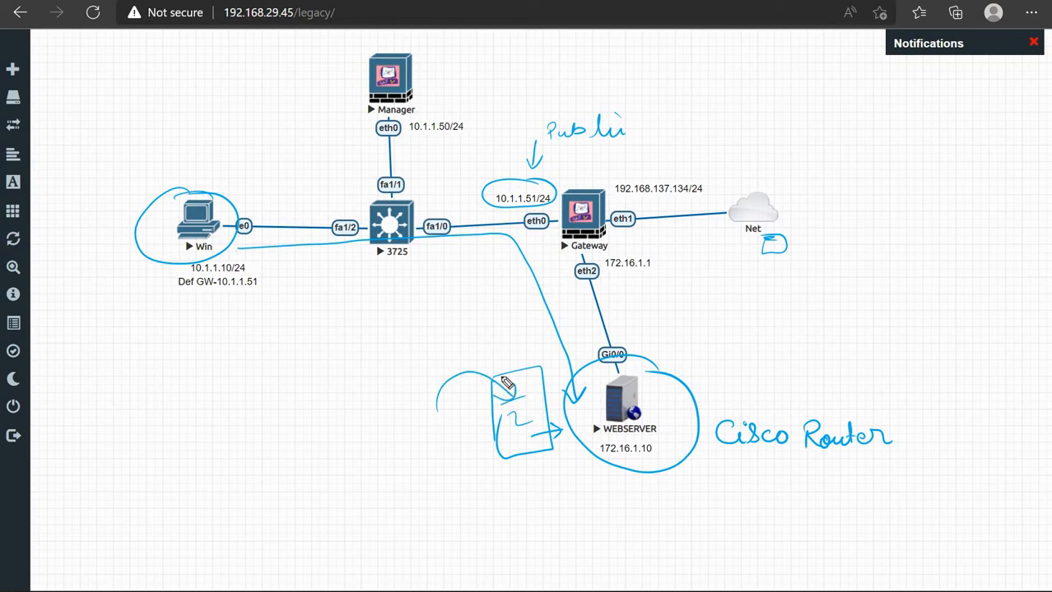
Write and circle '100·1' above WEBSERVER with an arrow from the Gateway's 172.16.1.1
mouse_move(670, 354)
mouse_down()
mouse_move(671, 366)
mouse_move(686, 352)
mouse_move(745, 356)
mouse_move(744, 369)
mouse_move(727, 324)
mouse_up()
click(713, 356)
click(738, 350)
mouse_move(617, 257)
mouse_down()
mouse_move(654, 335)
mouse_move(668, 319)
mouse_up()
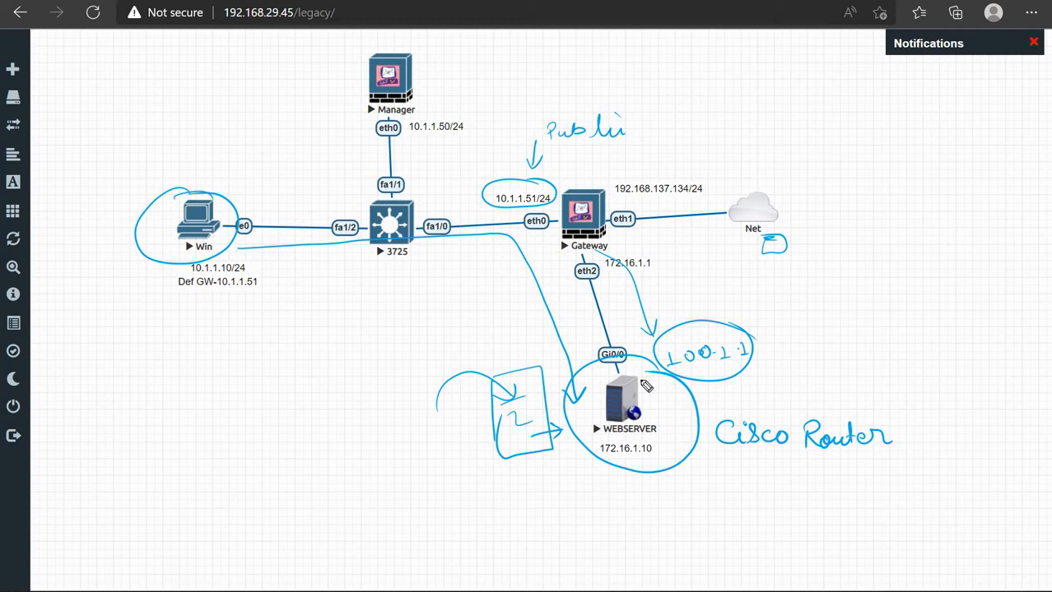
Clear the sketch and bring up the WEBSERVER router's HTML5 console at its setup question
key(Delete)
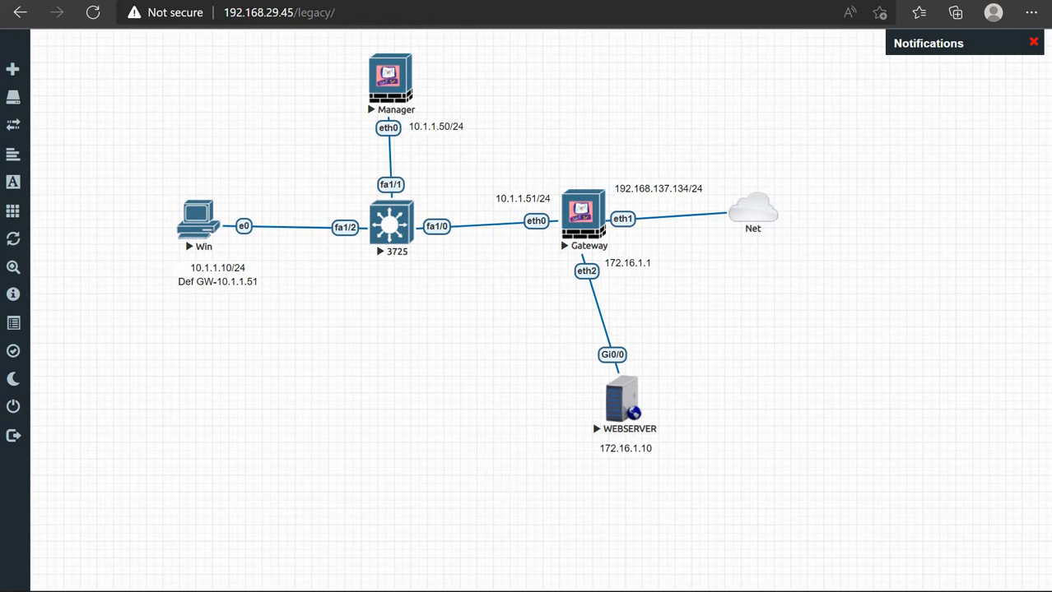
key(ctrl+Tab)
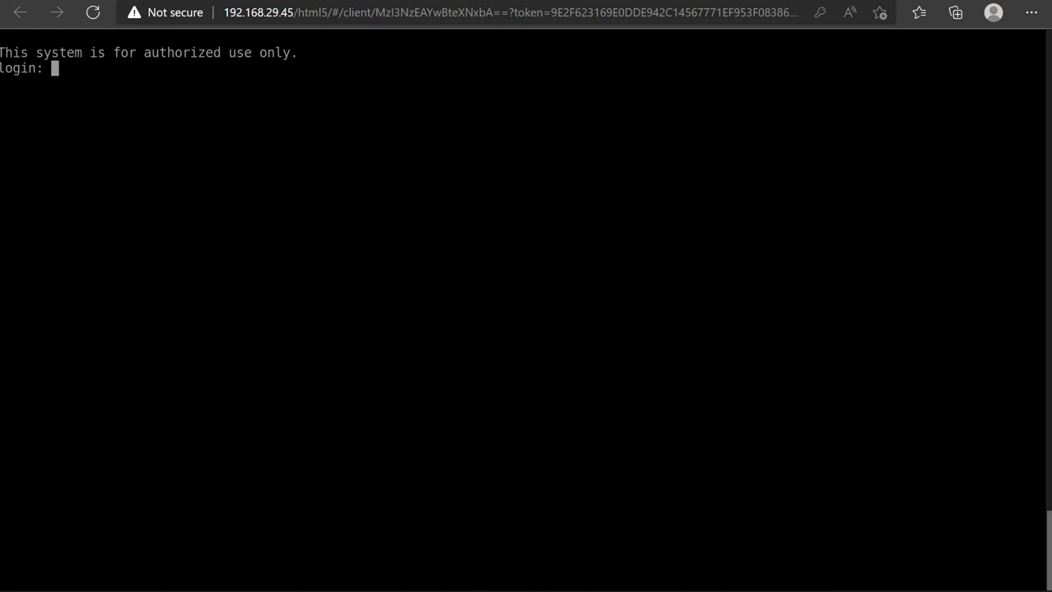
click(115, 1)
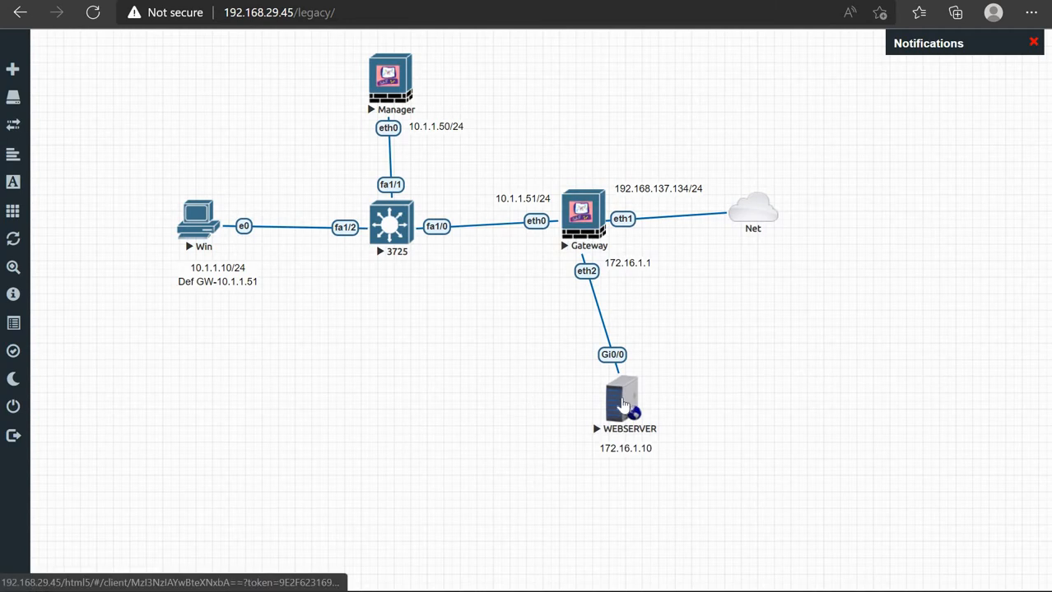
click(623, 404)
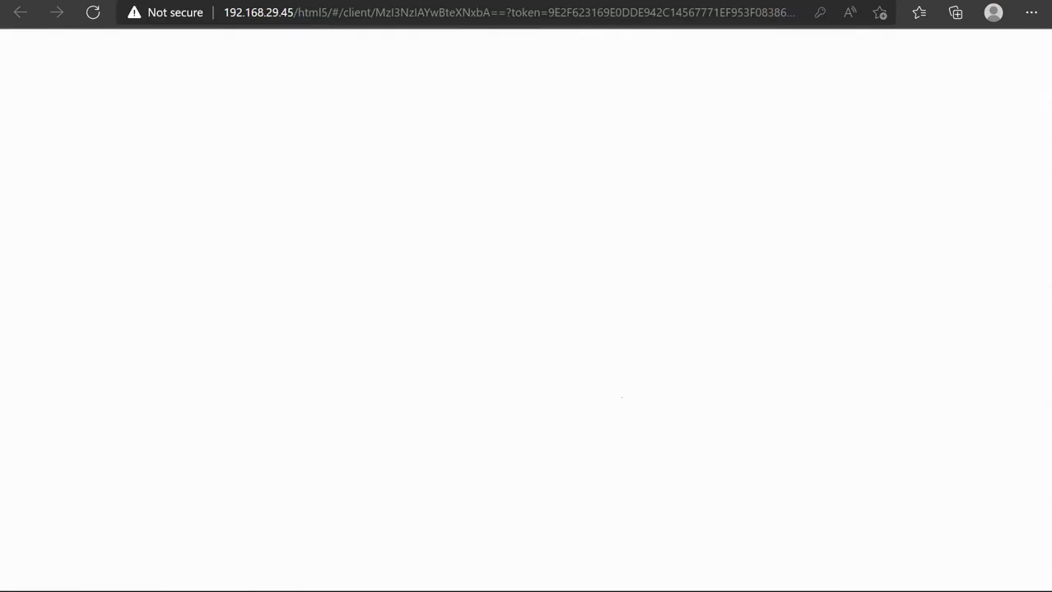
key(Return)
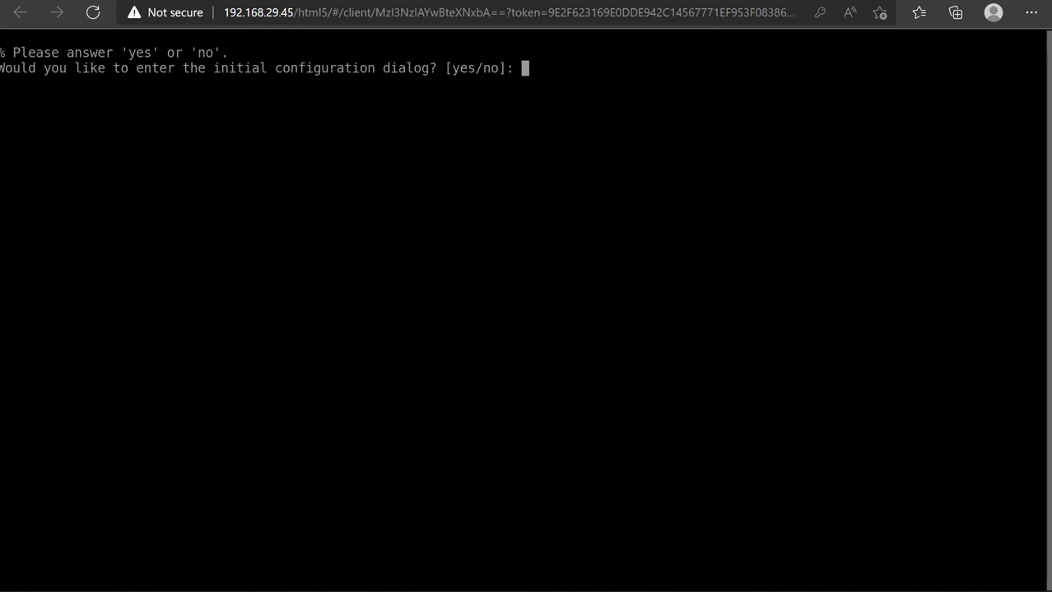
Answer 'no' to the initial configuration dialog and continue past 'Press RETURN to get started'
text(no)
key(Return)
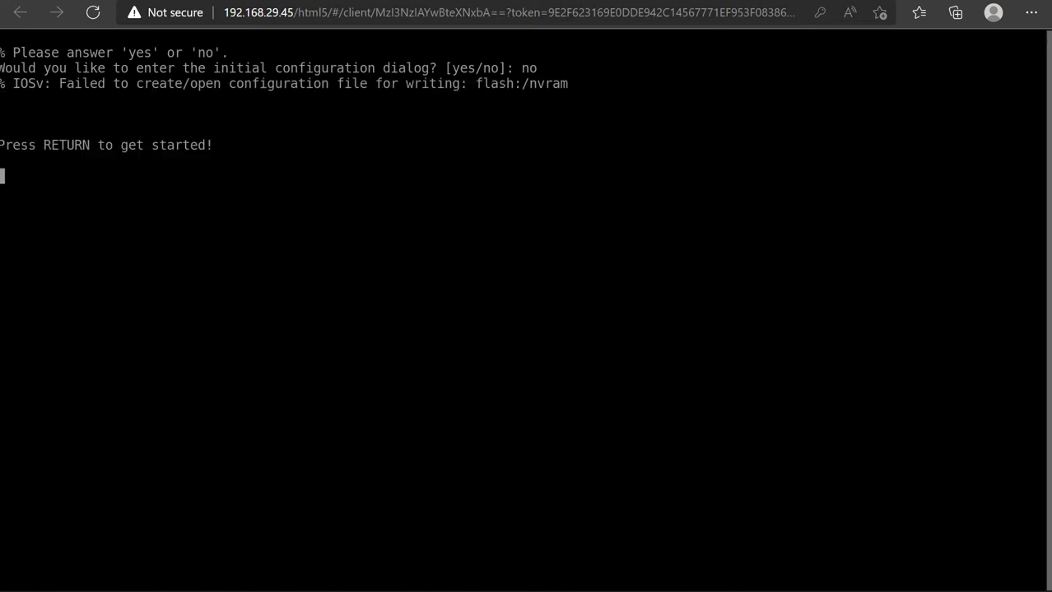
key(Return)
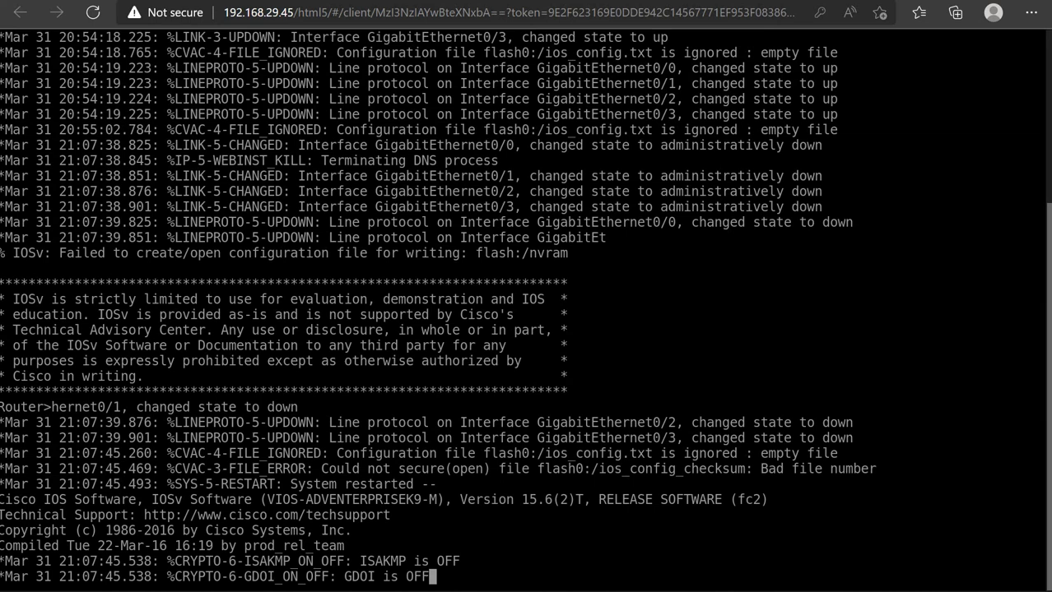
Enter privileged mode with 'en' and list interfaces with 'sh ip int br', all unassigned and down
key(Return)
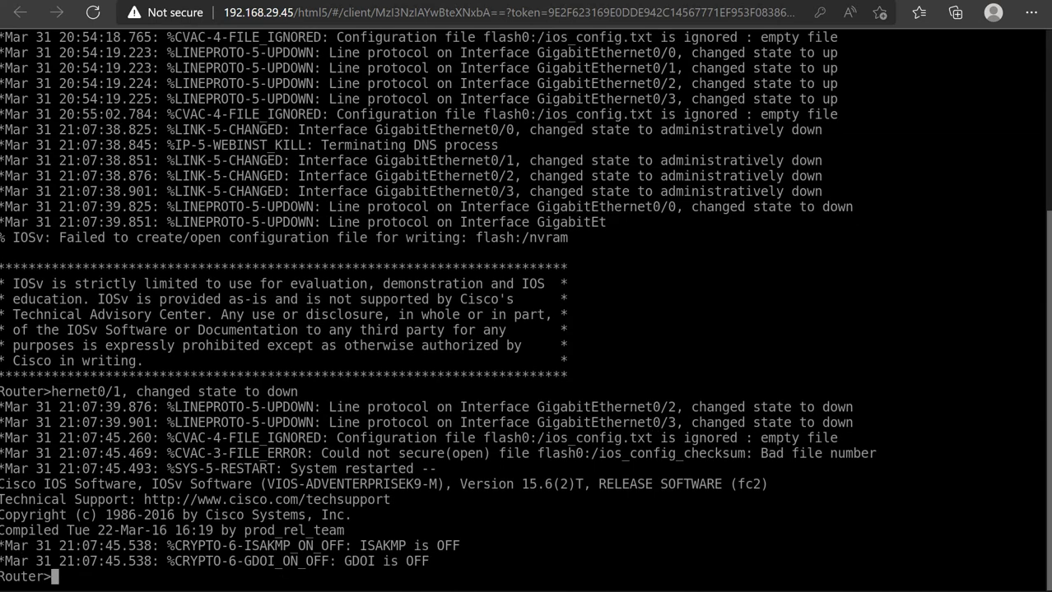
text(en)
key(Return)
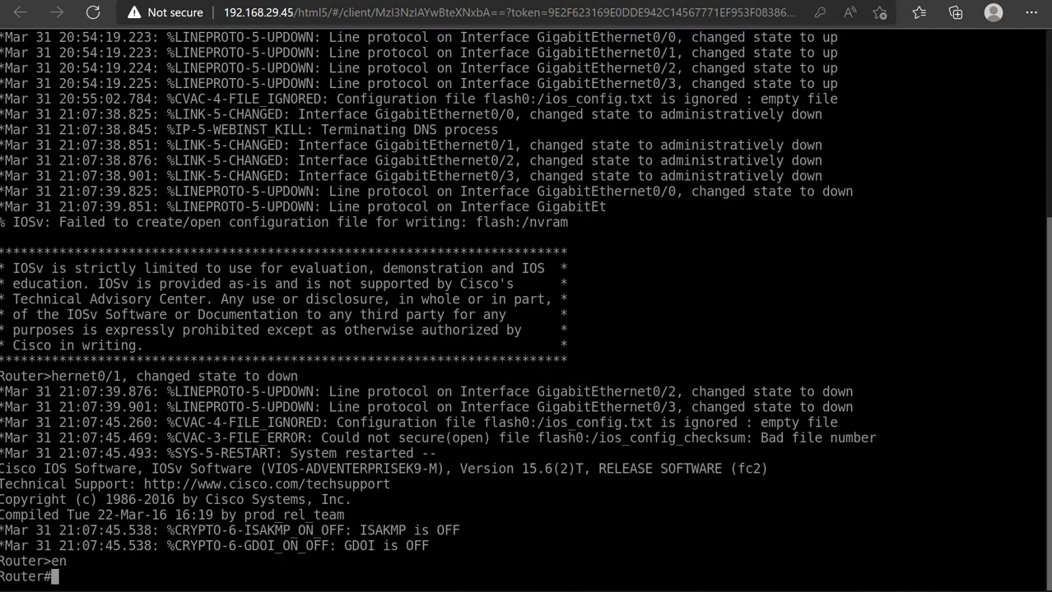
text(sh ip int br)
key(Return)
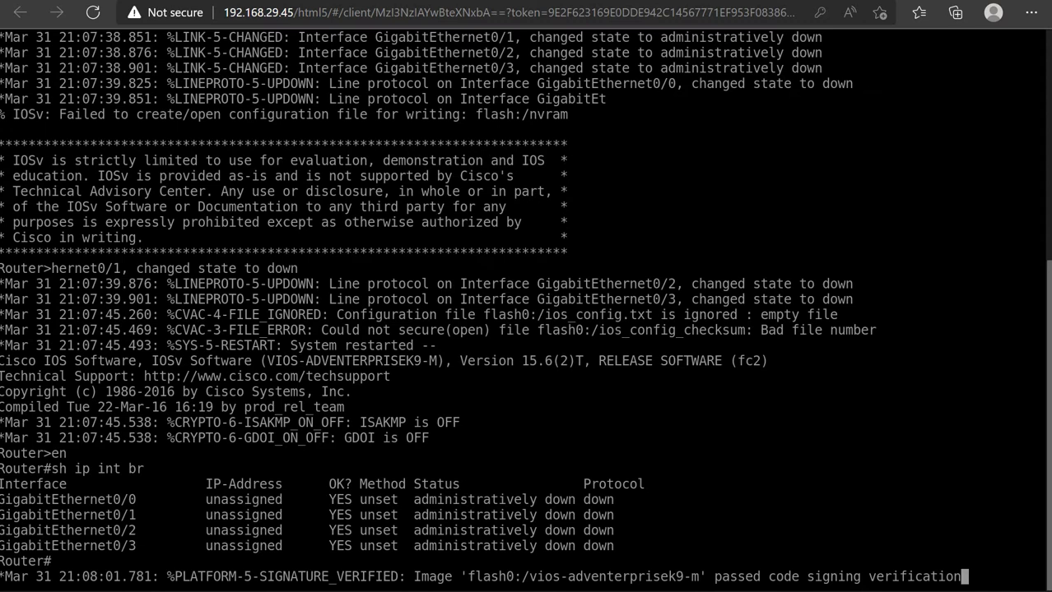
Enter global configuration mode with 'config t'
key(Return)
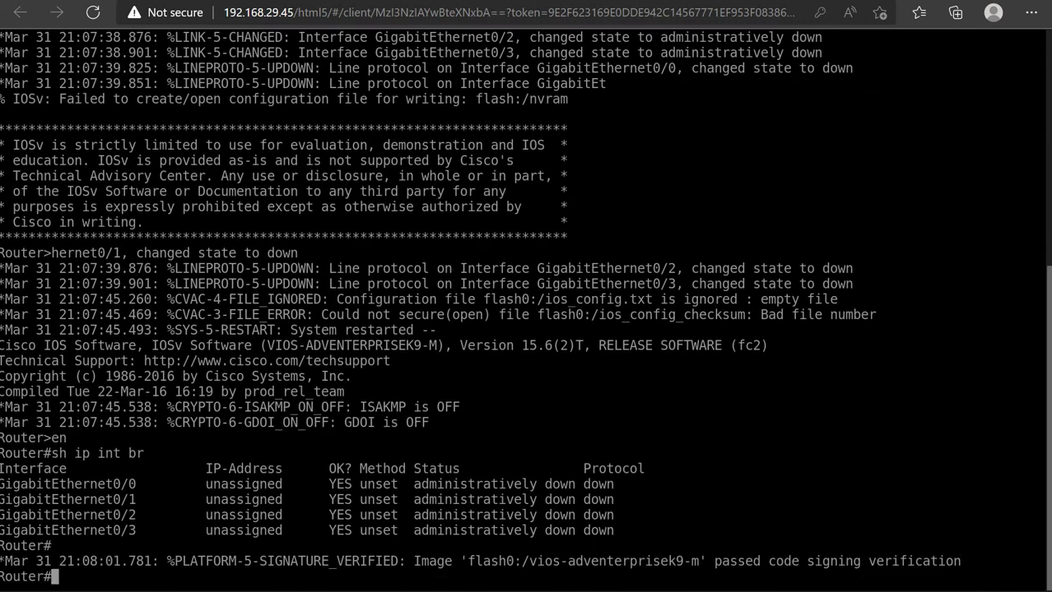
text(config t)
key(Return)
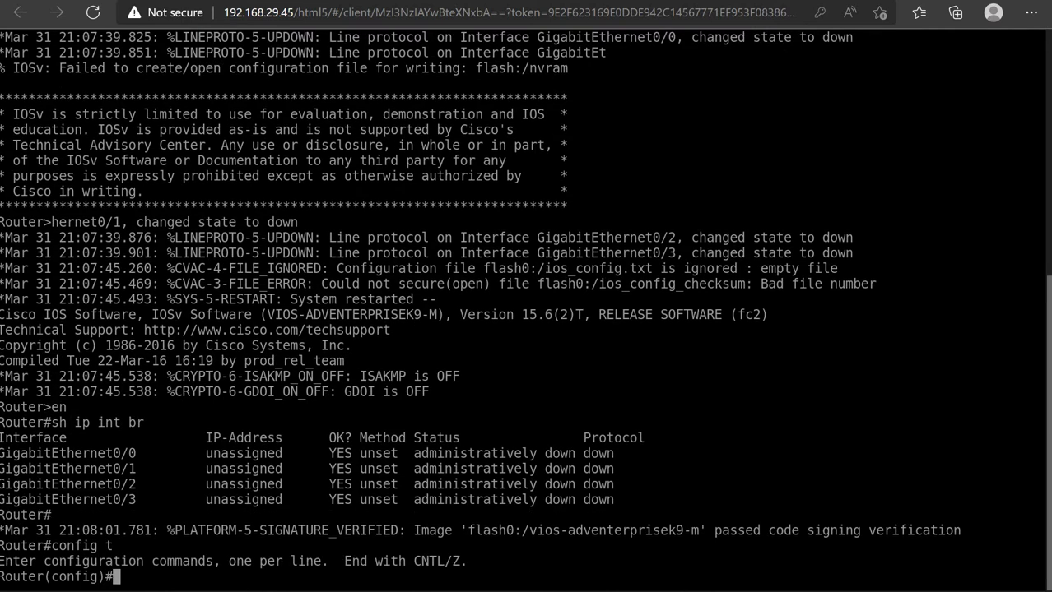
Assign GigabitEthernet0/0 the address 172.16.1.10 255.255.255.0
text(int g0/0)
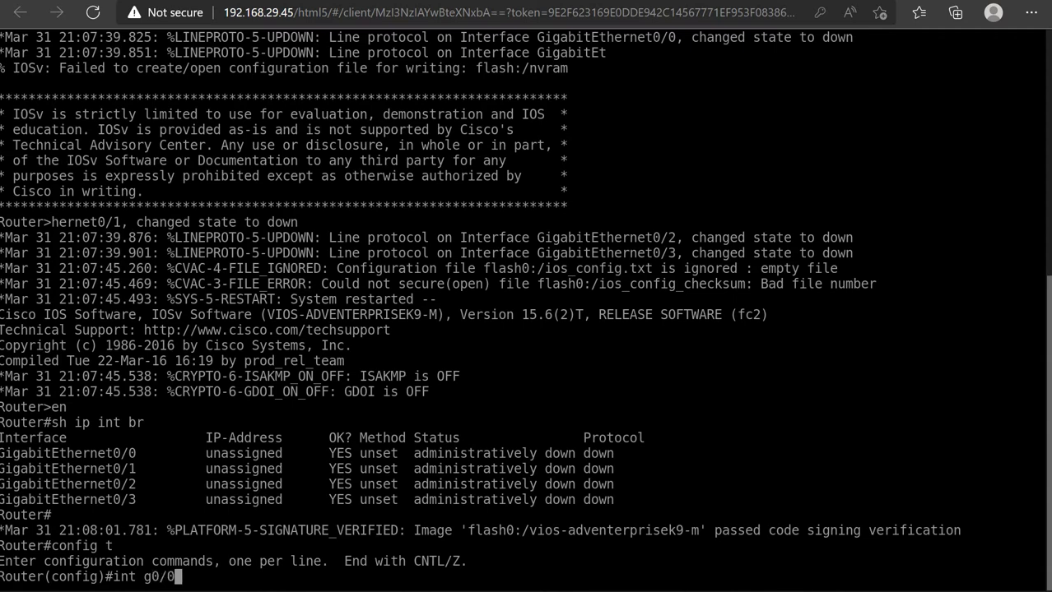
key(Return)
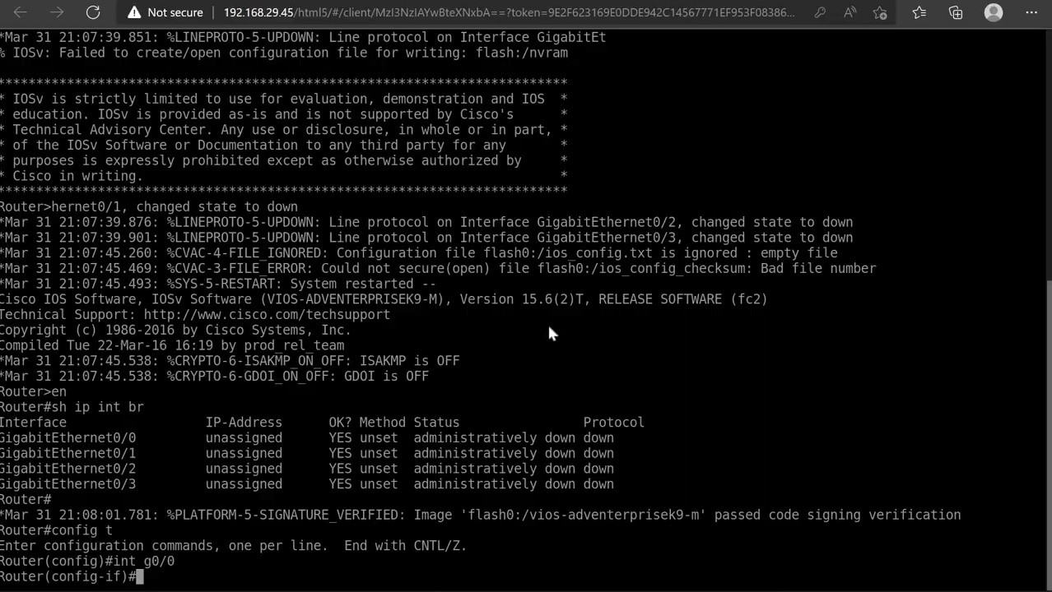
key(ctrl+Tab)
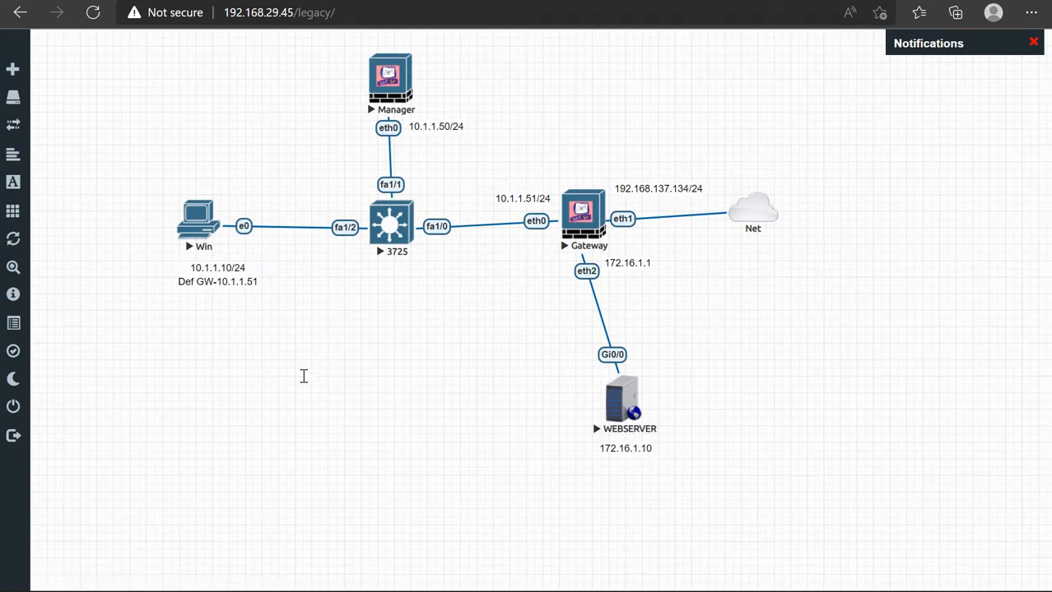
key(ctrl+Tab)
text(ip add)
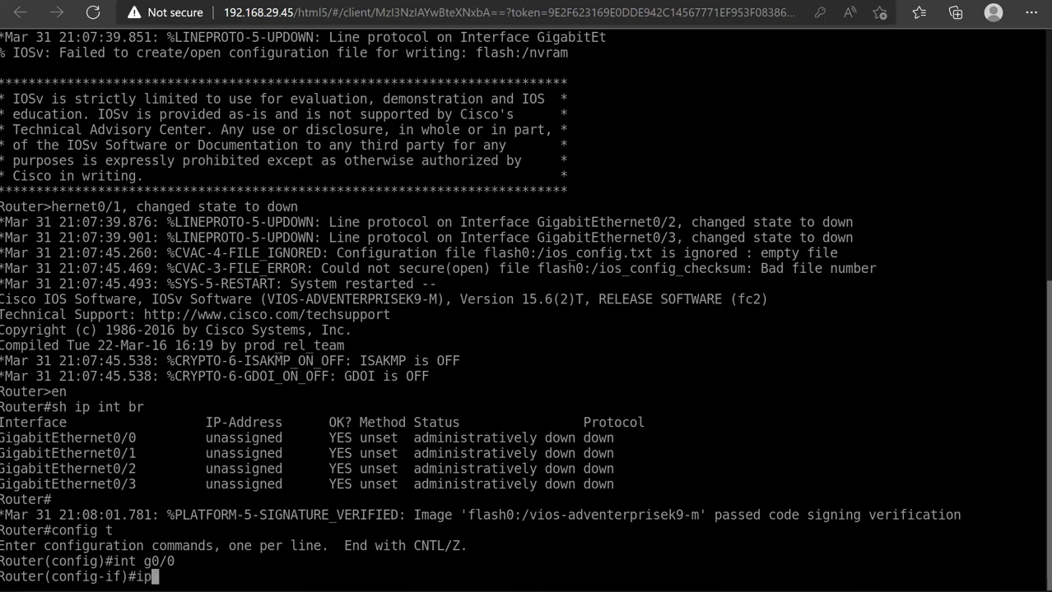
key(Tab)
text(1)
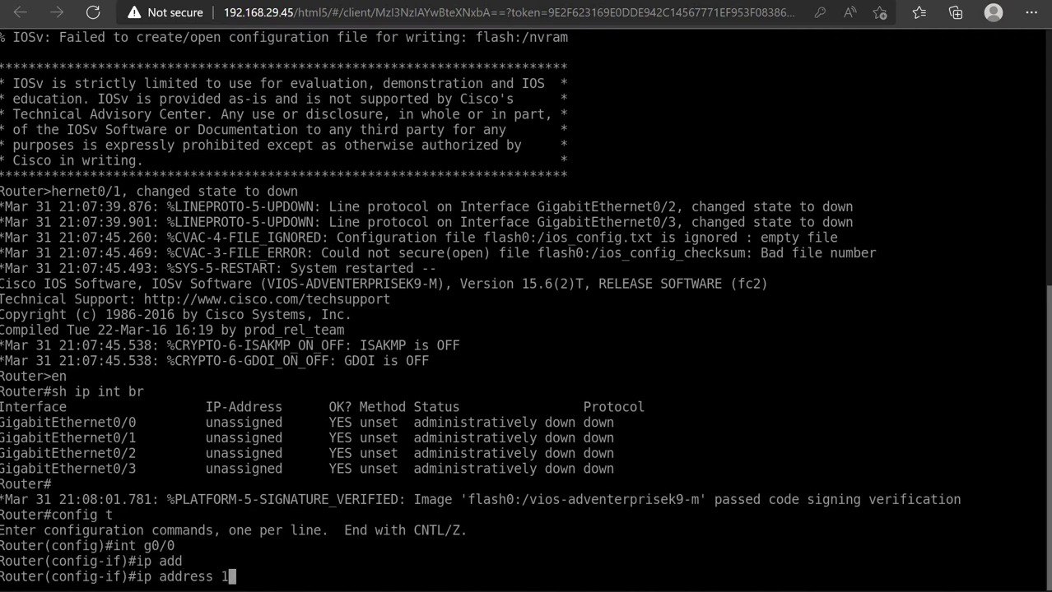
text(72.16.1.10)
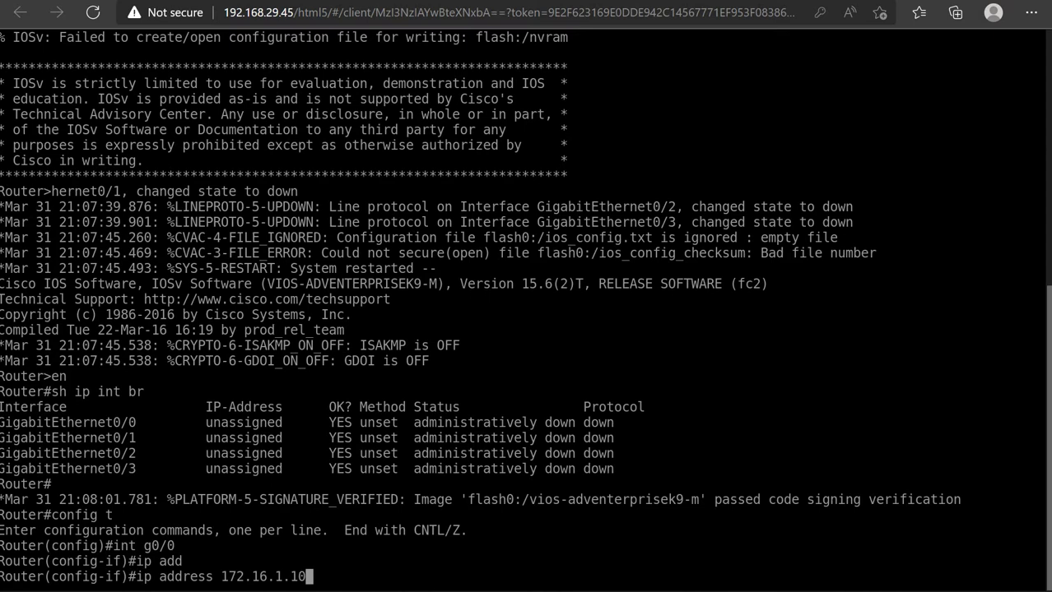
text( 255.255.2)
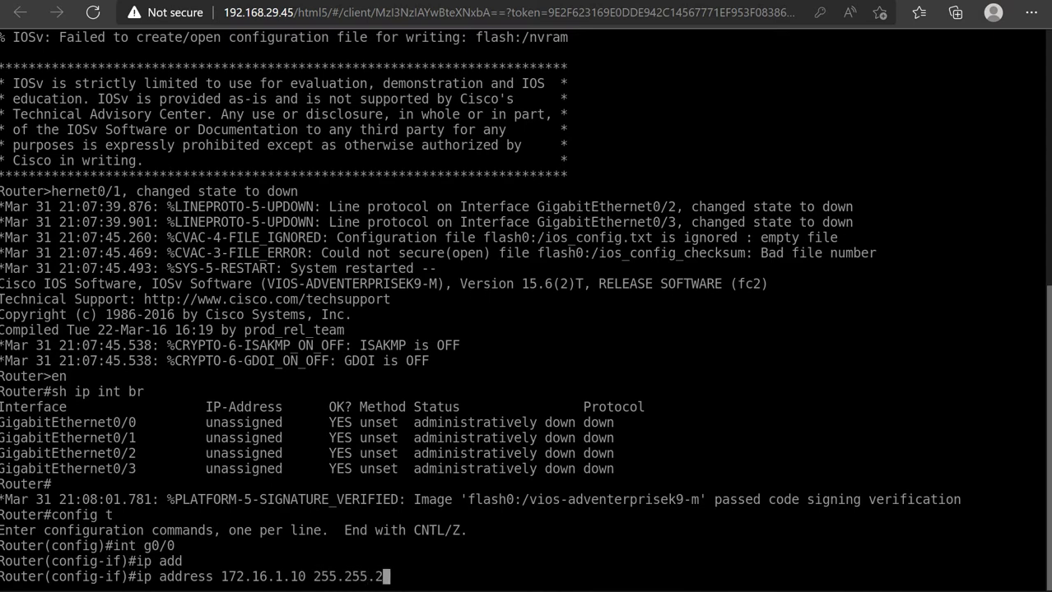
text(55.0)
key(Return)
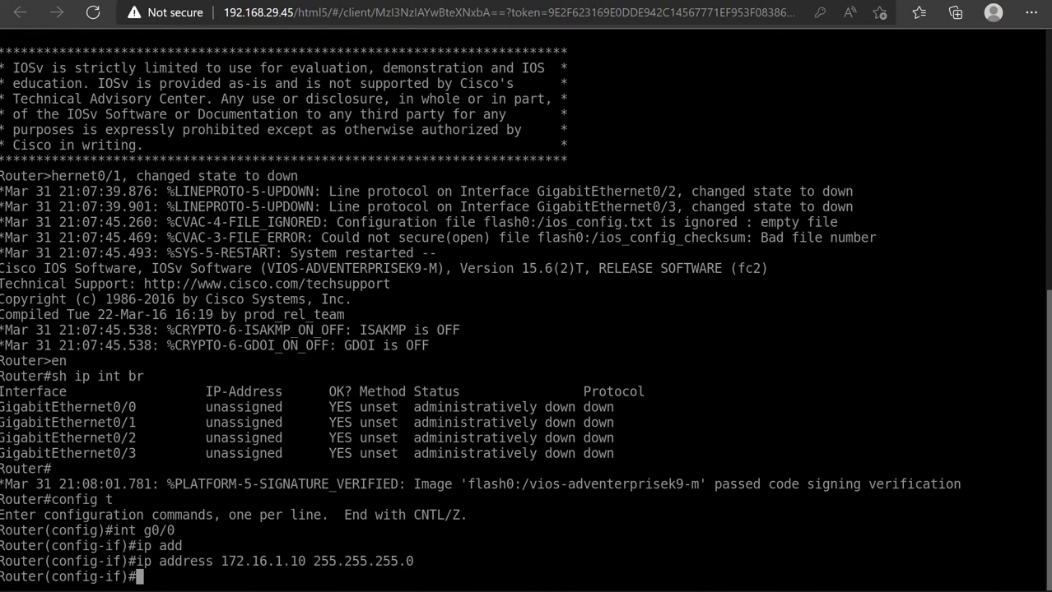
Enable the interface with 'no shut' and exit interface configuration mode
text(no shut)
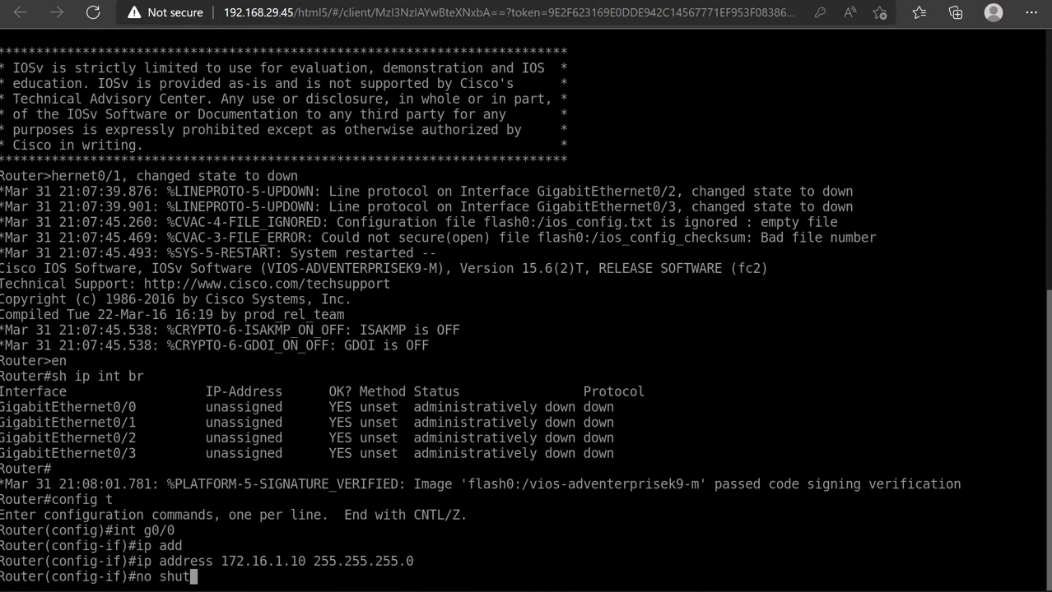
key(Return)
text(exit)
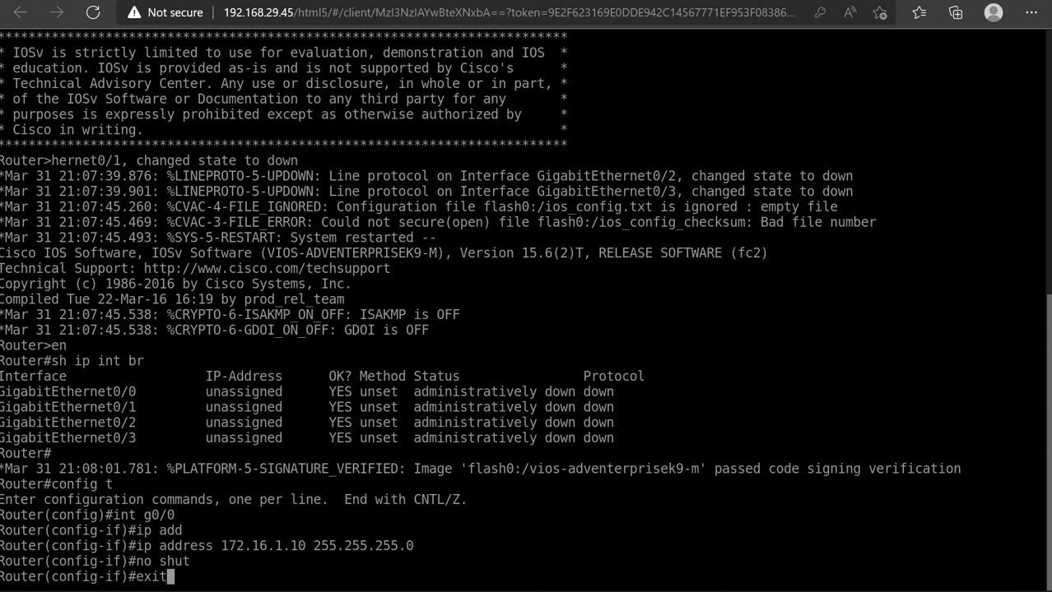
key(Return)
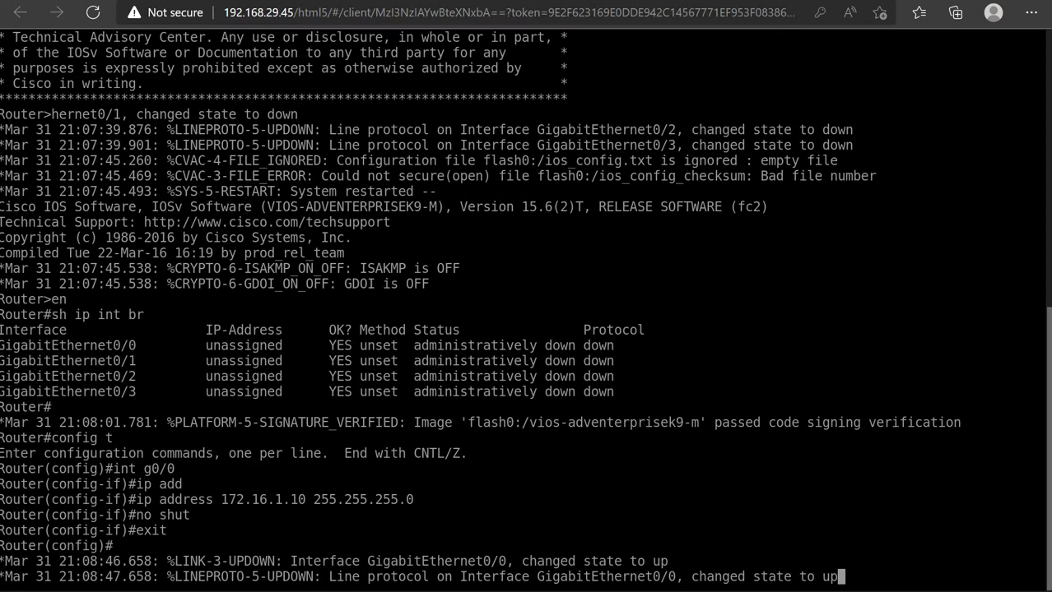
key(Return)
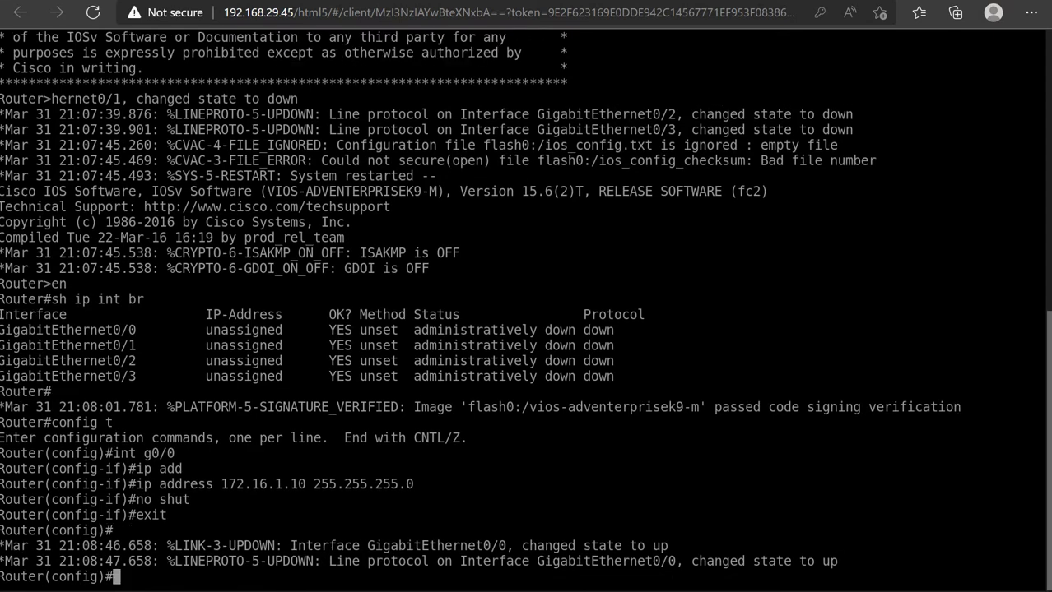
Add the default route 'ip route 0.0.0.0 0.0.0.0 172.16.1.1' on the router
text(ip route )
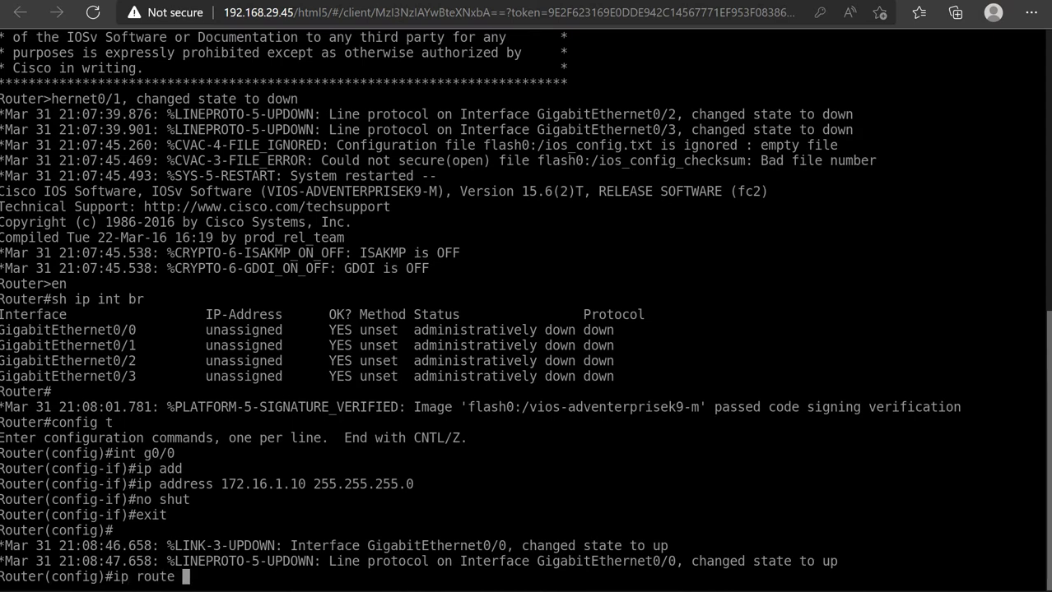
text(0.0.0.0 0.0.0.)
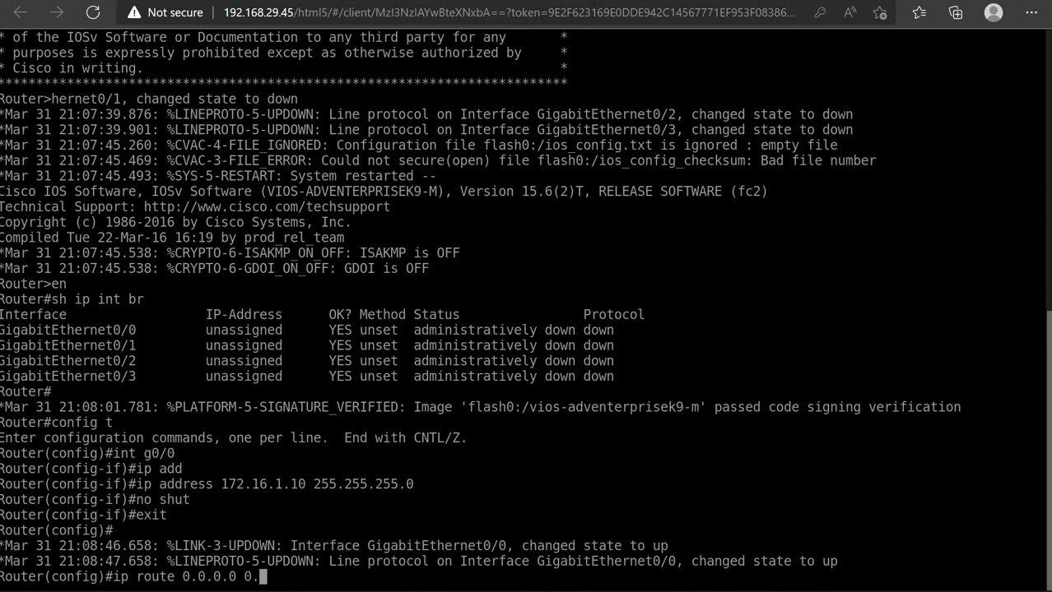
text(0 172.1)
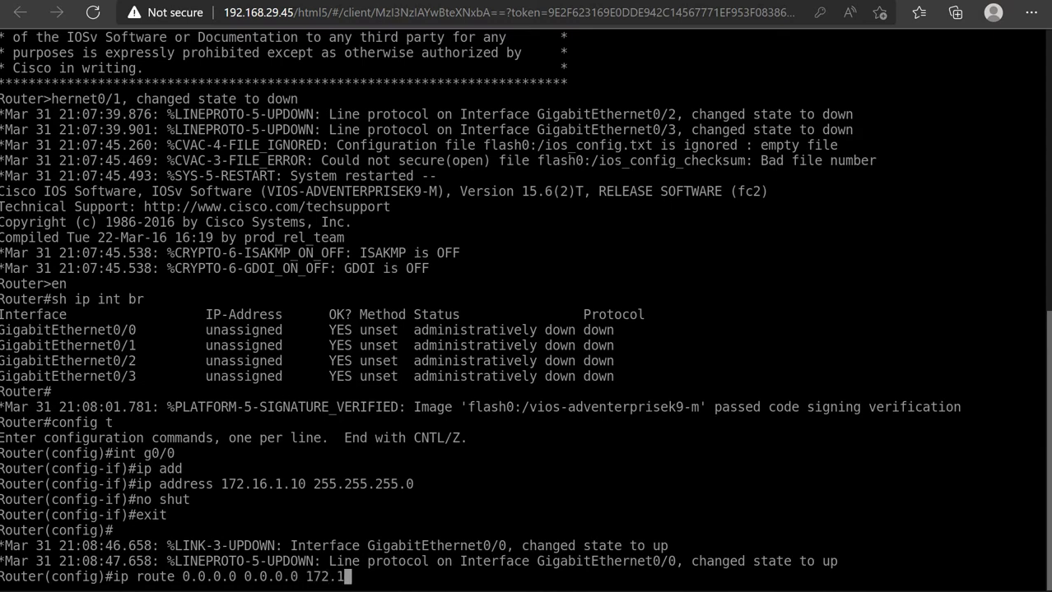
text(6.1.1)
key(Return)
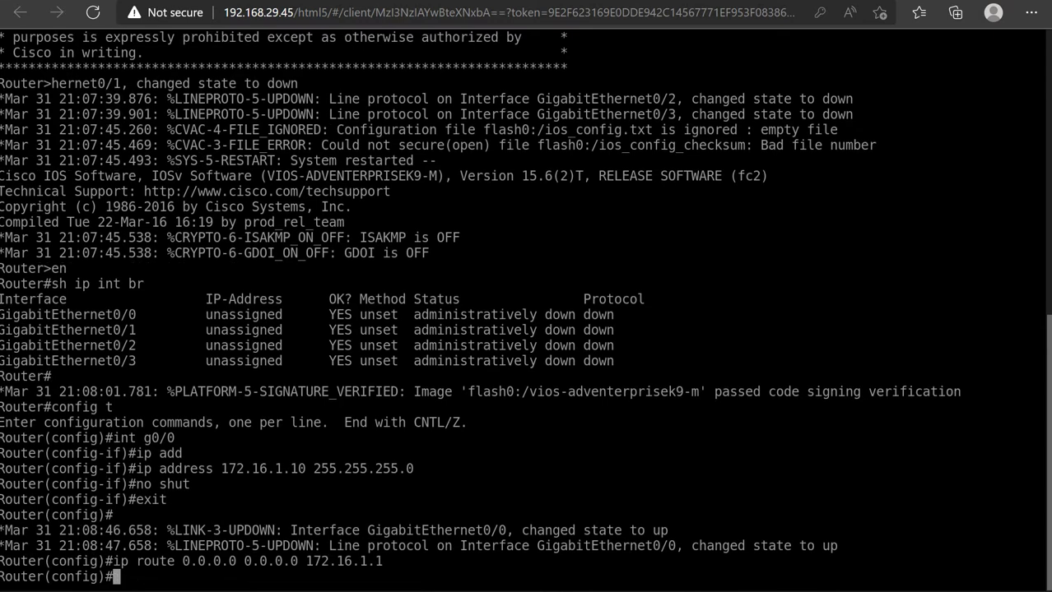
key(ctrl+shift+Tab)
key(Return)
key(Return)
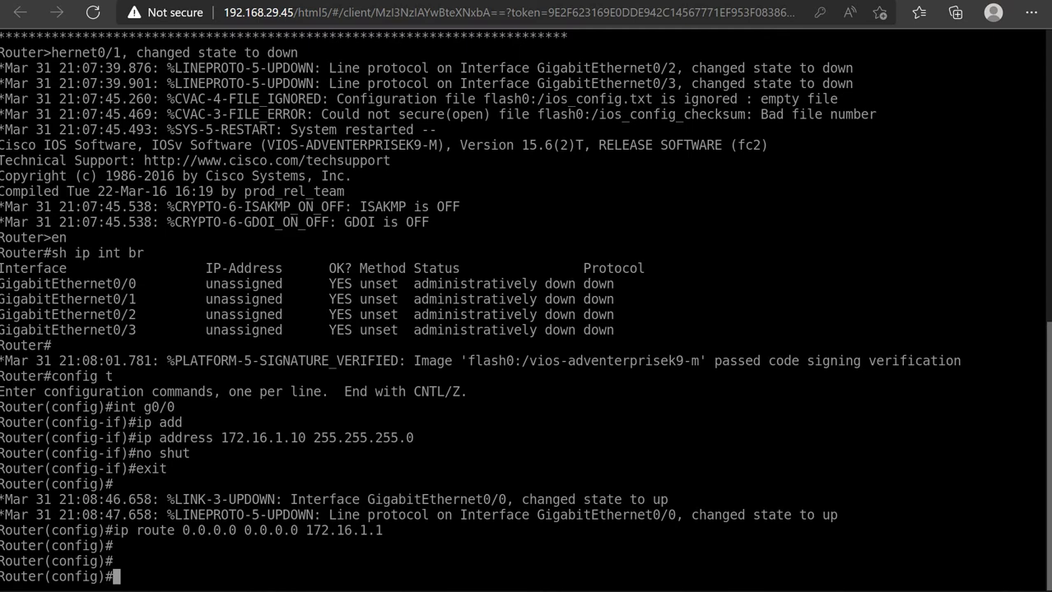
Set the router's hostname to WEBSERVER
text(hostnam)
text(e)
key(Tab)
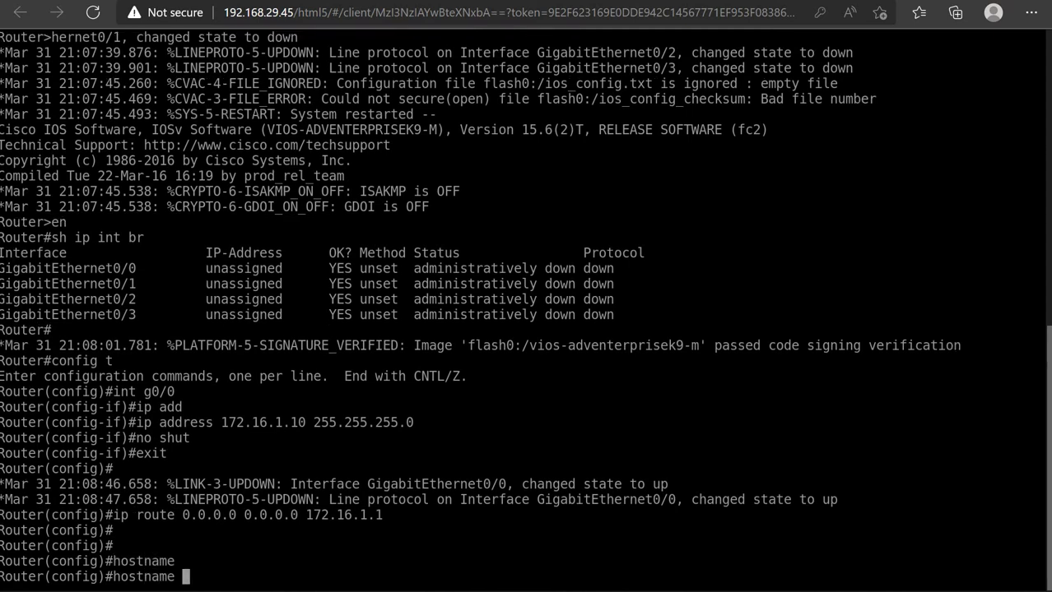
text(WEBSERVER)
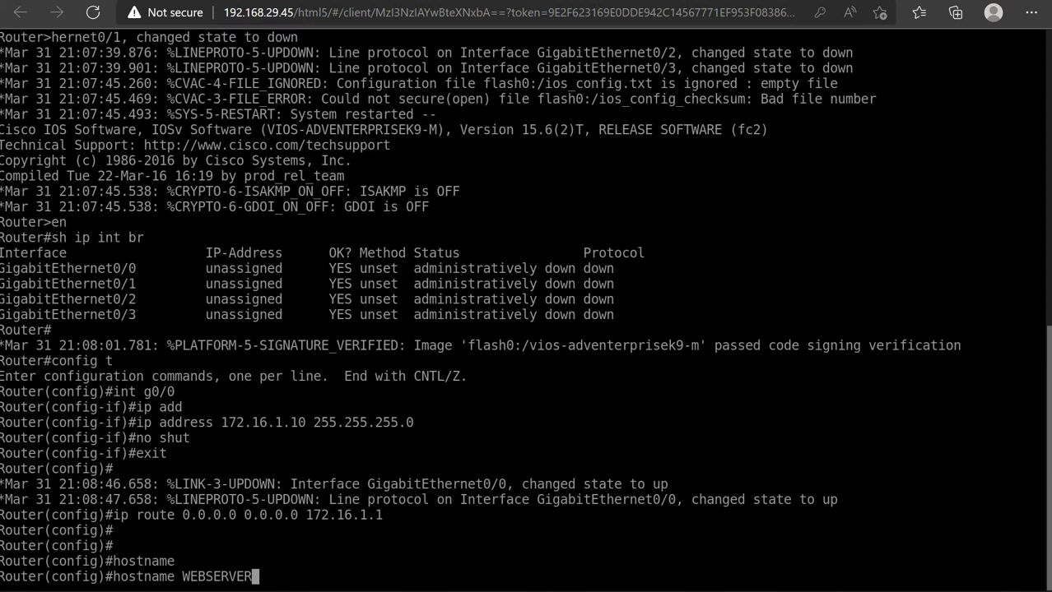
key(Return)
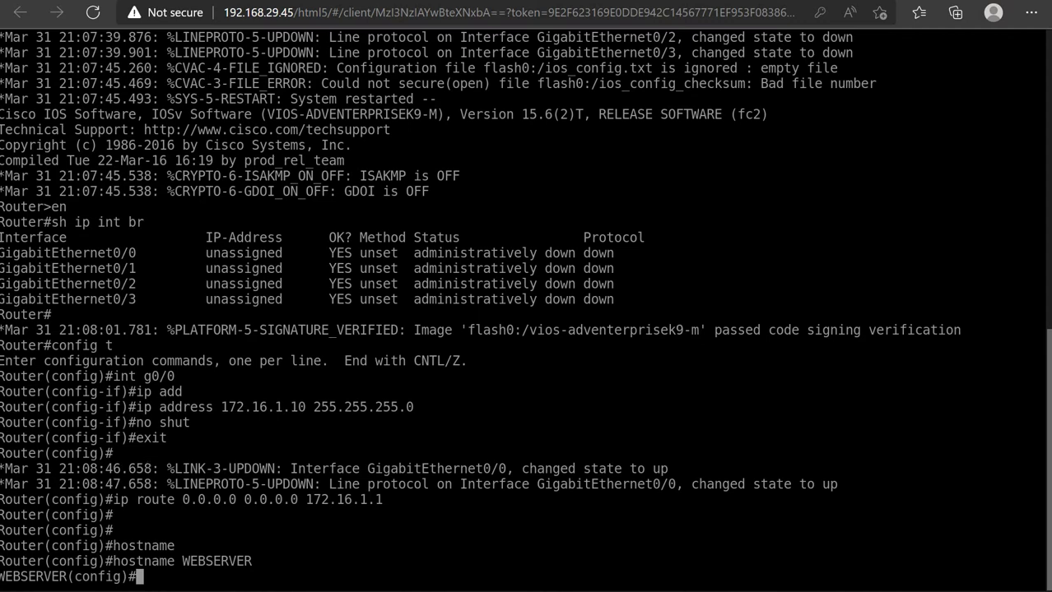
Enable the built-in web server with 'ip http server'
text(ip http serv)
key(Tab)
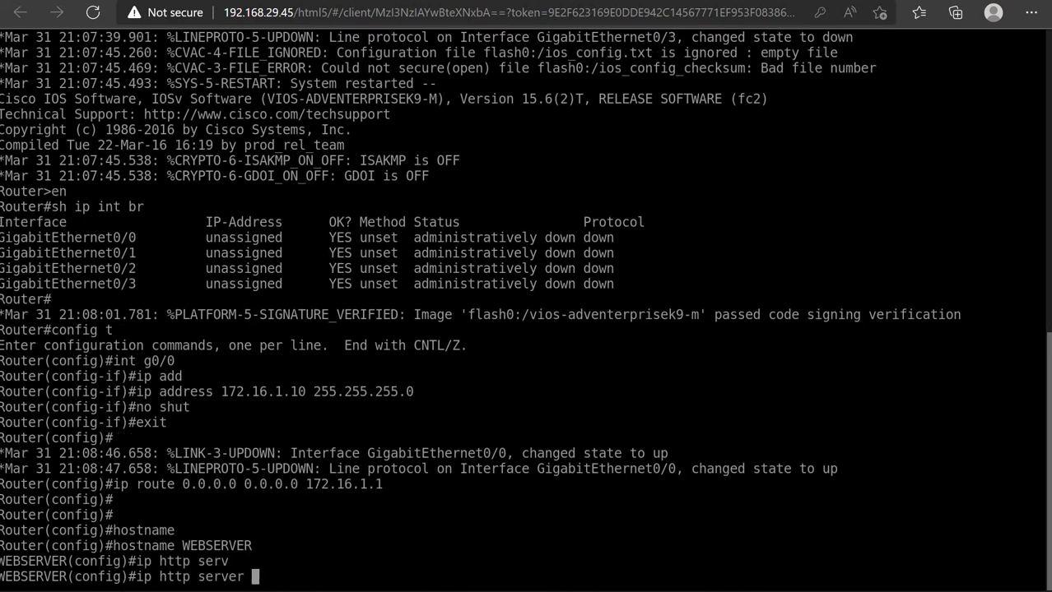
key(Return)
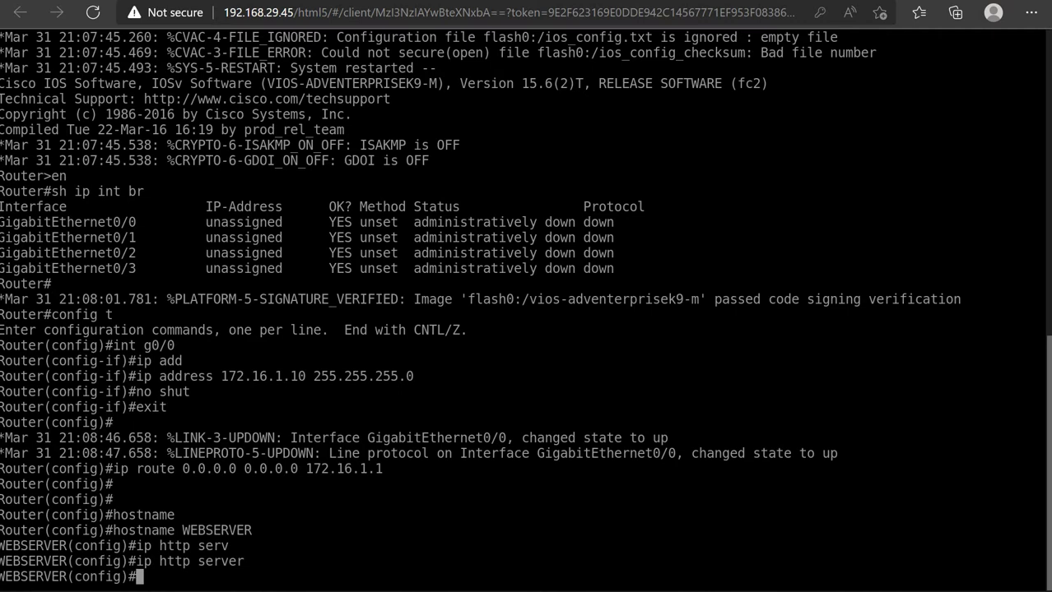
Enter 'ip http authentication local' so web logins use local accounts
text(ip http )
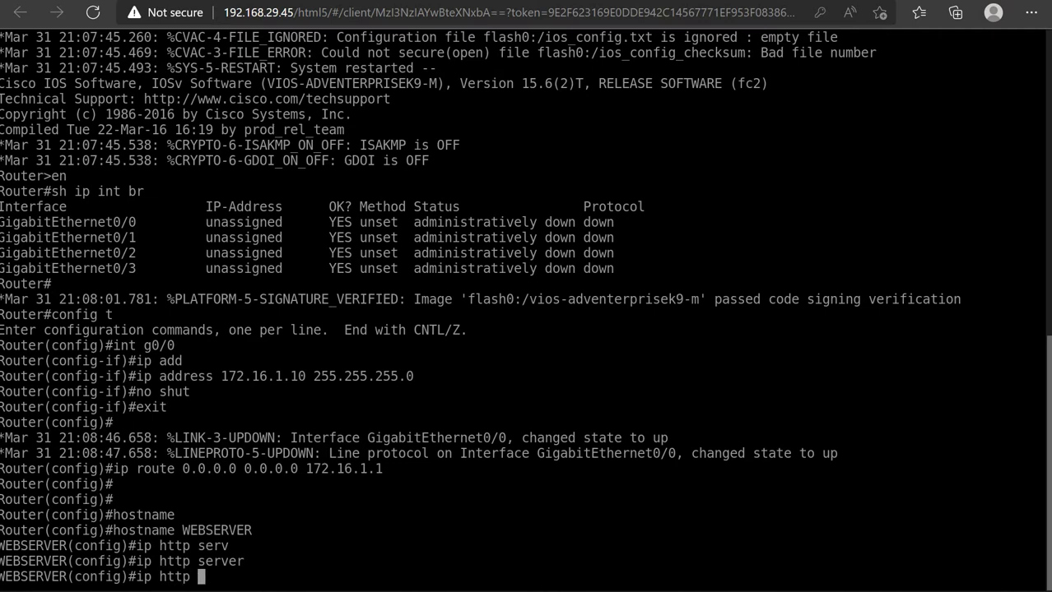
text(au)
key(Tab)
text(lo)
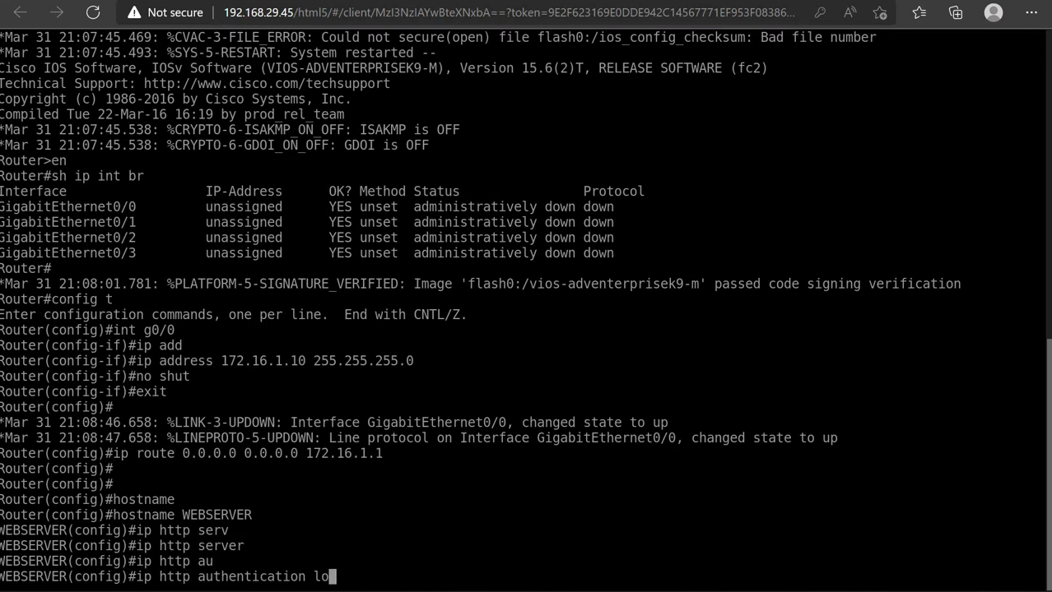
text(cal)
key(Return)
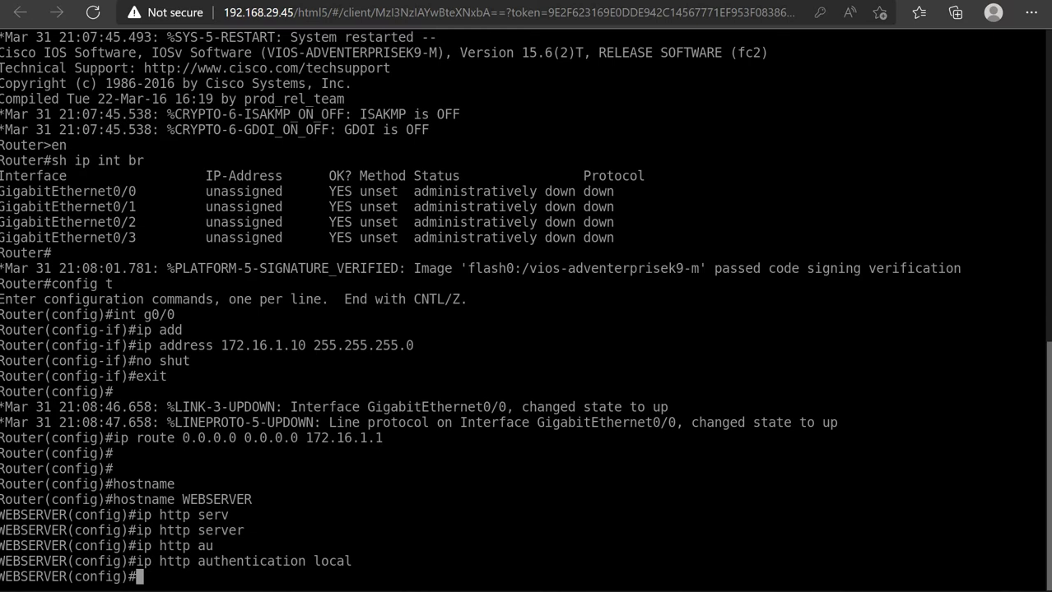
Start the username command, retrying completion of the partial 'user' keyword
text(user)
key(Tab)
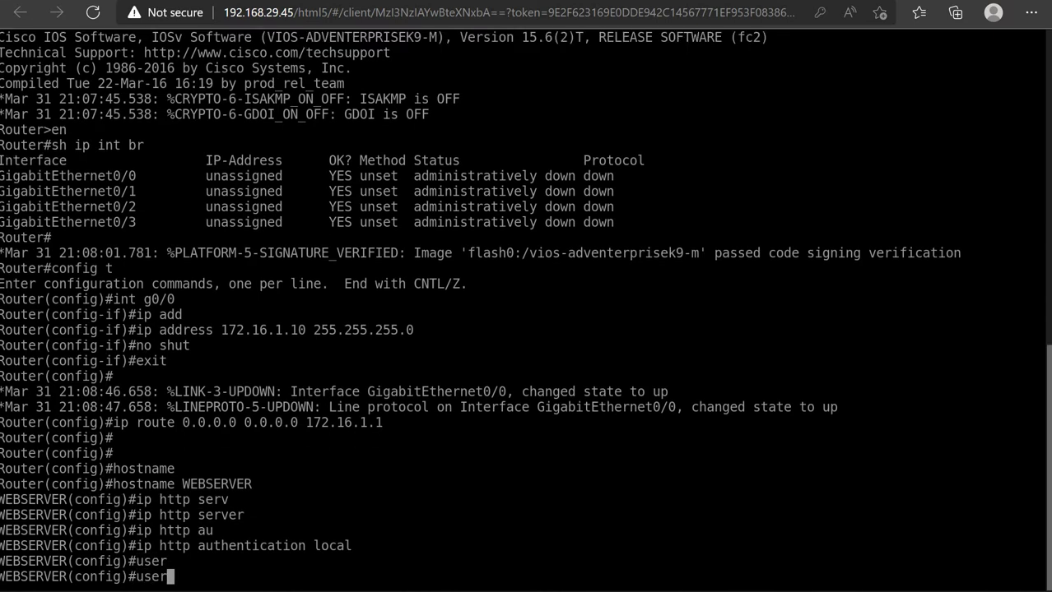
key(BackSpace)
key(BackSpace)
key(BackSpace)
key(BackSpace)
text(user)
key(Tab)
key(BackSpace)
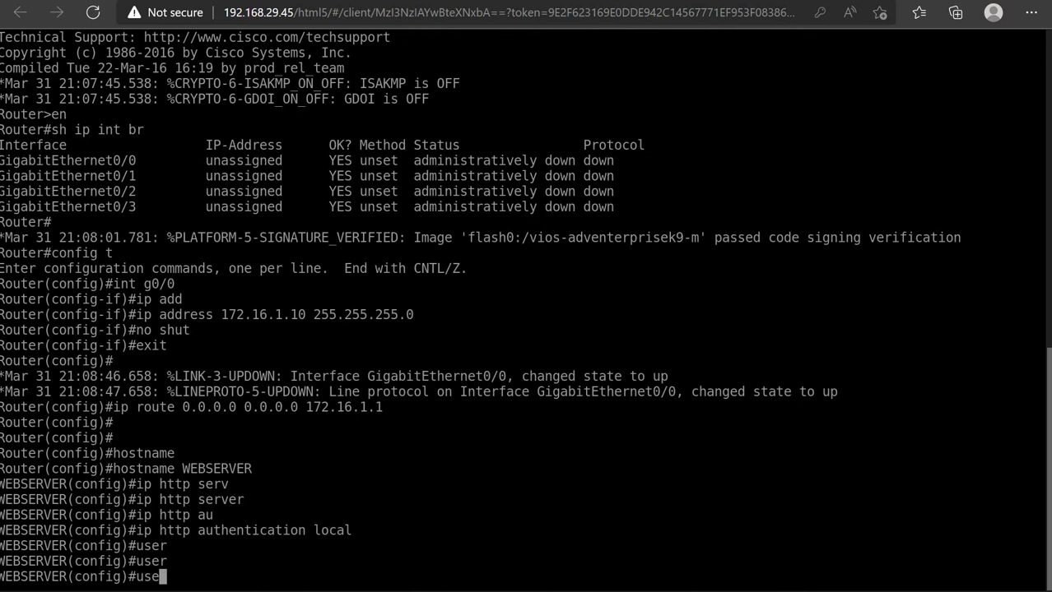
key(BackSpace)
key(BackSpace)
key(BackSpace)
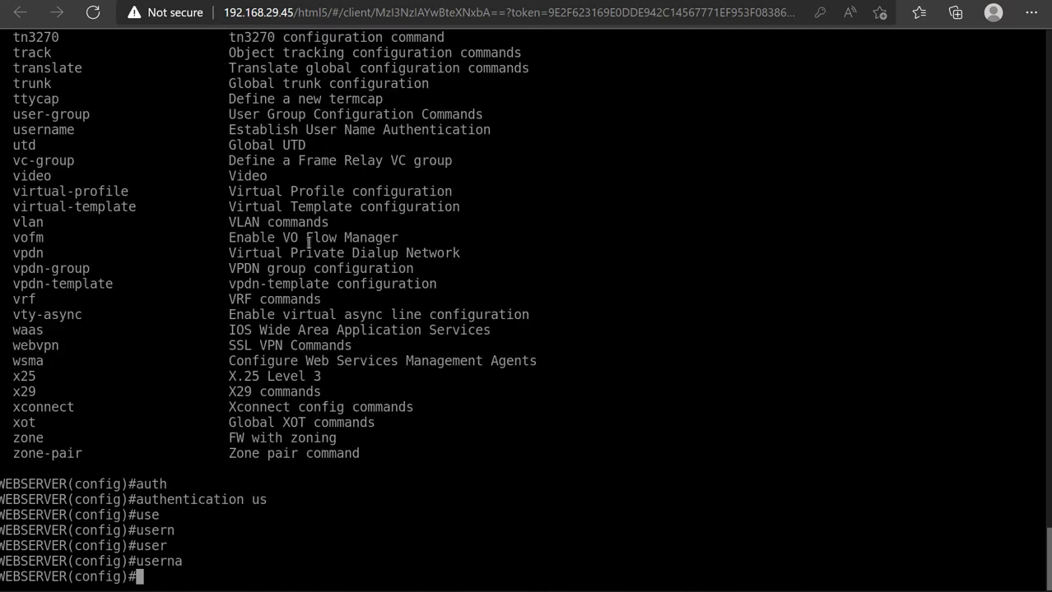
text(user)
key(Tab)
Create a local account with privilege 15 and a password using the username command
text(nam)
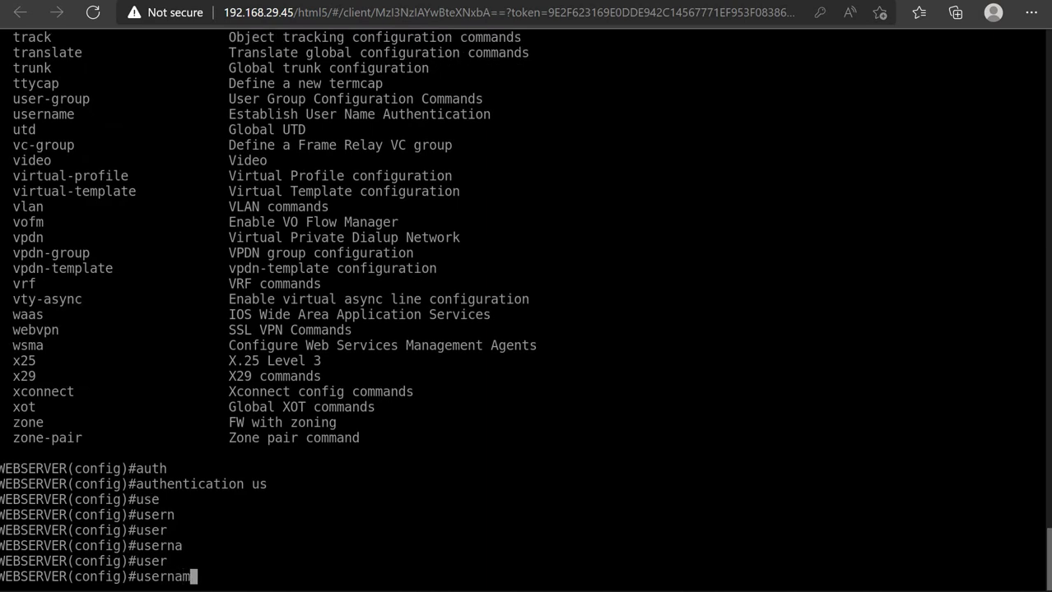
key(Tab)
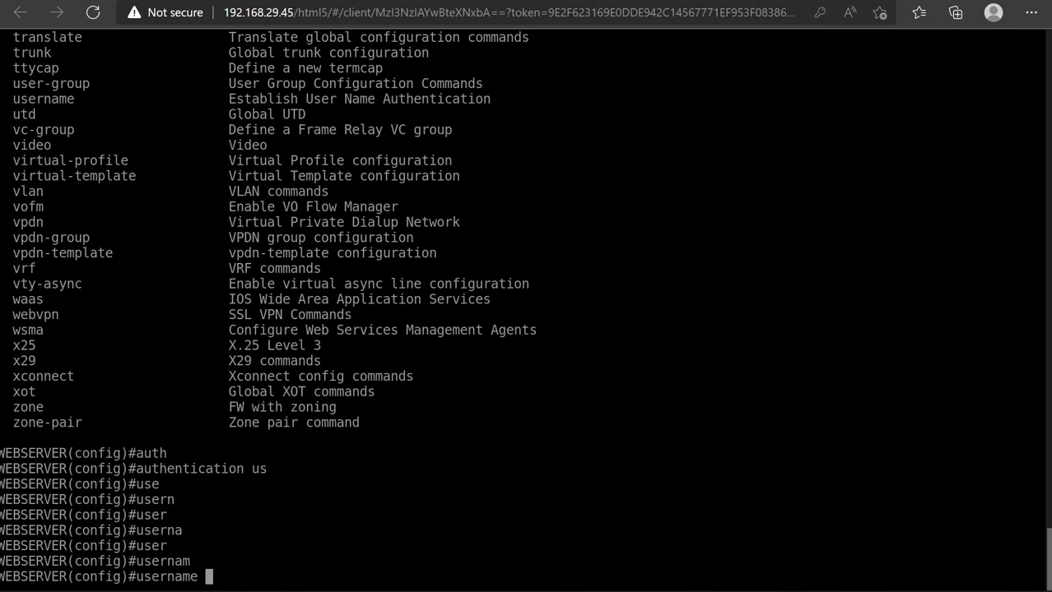
key(Tab)
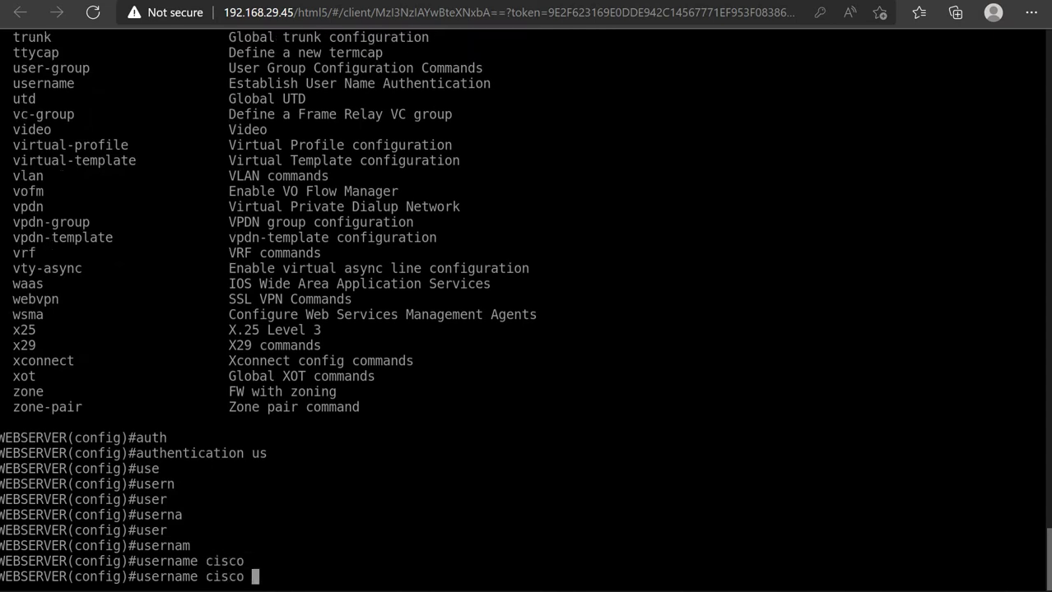
text(pri)
key(Tab)
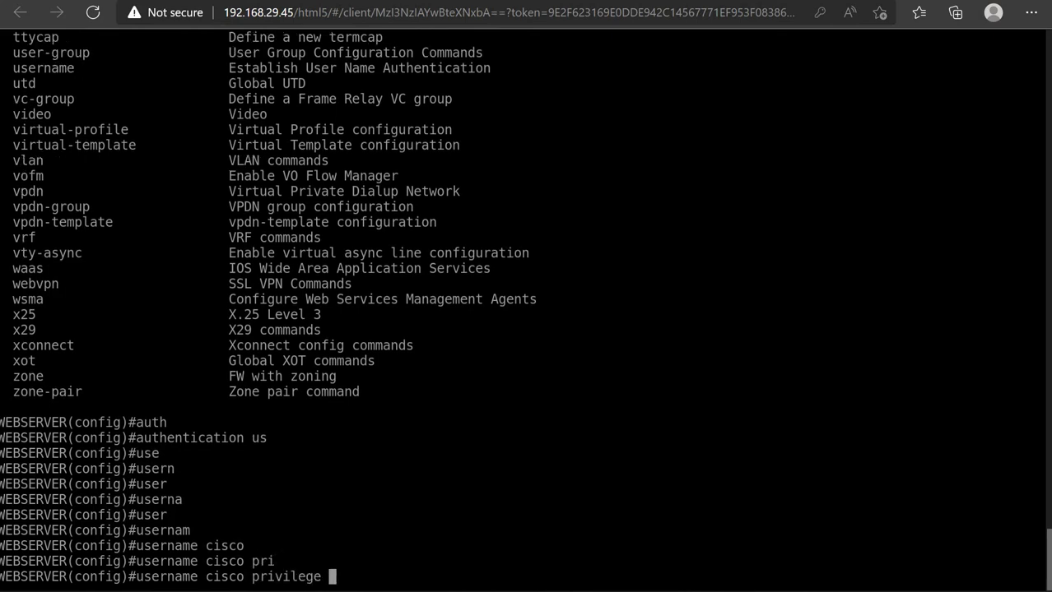
text(15 pass)
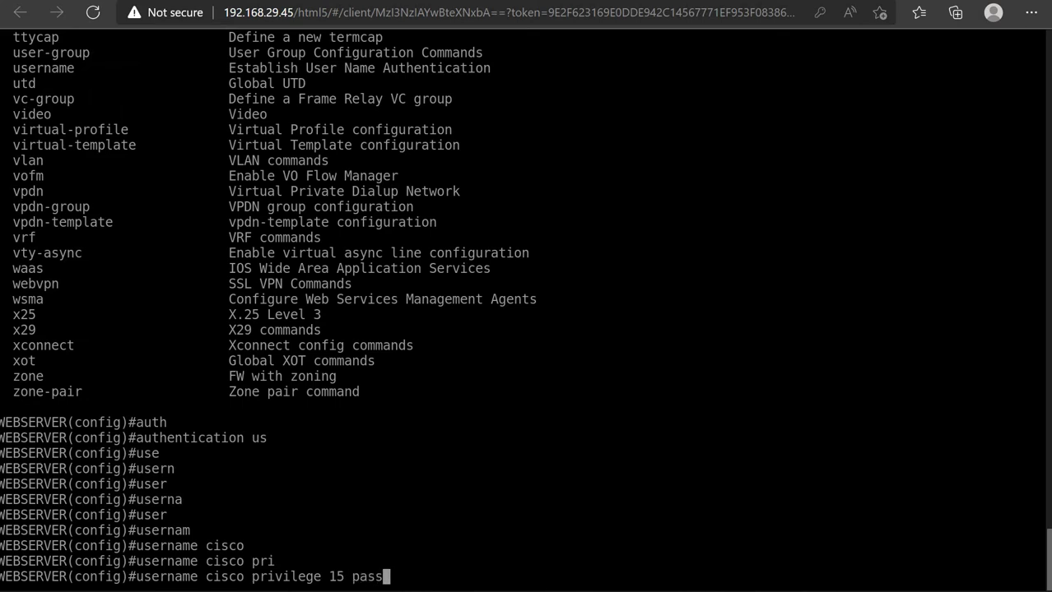
key(Tab)
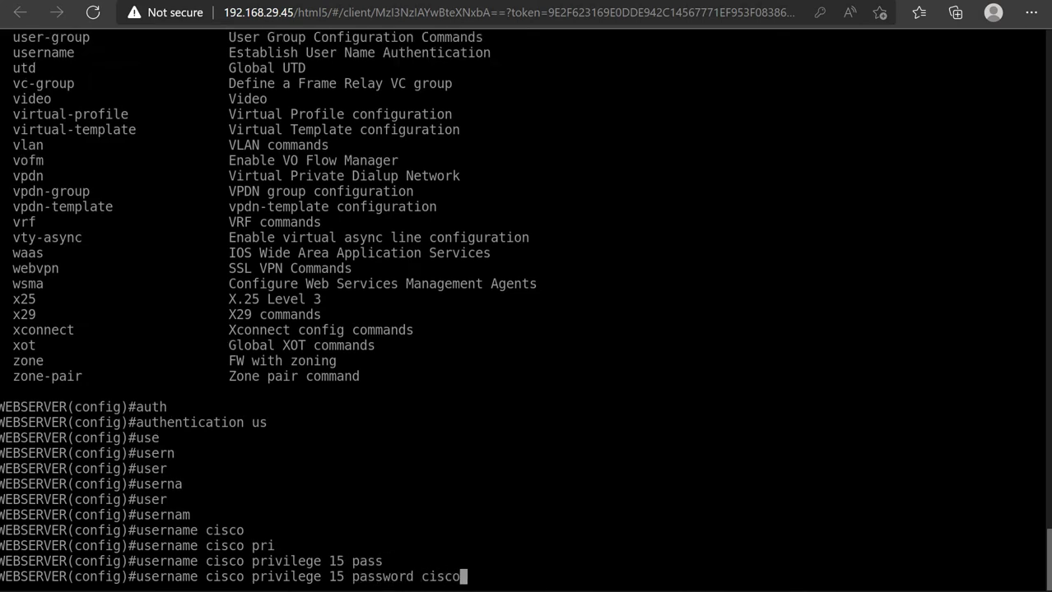
key(Return)
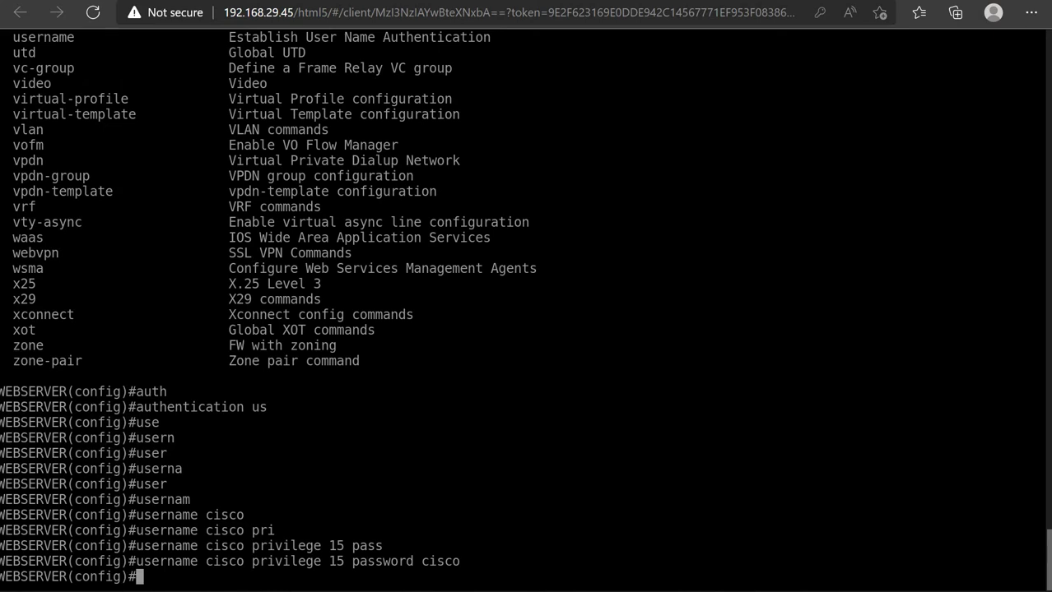
Exit configuration mode and save the WEBSERVER configuration with wr
text(exit)
key(Return)
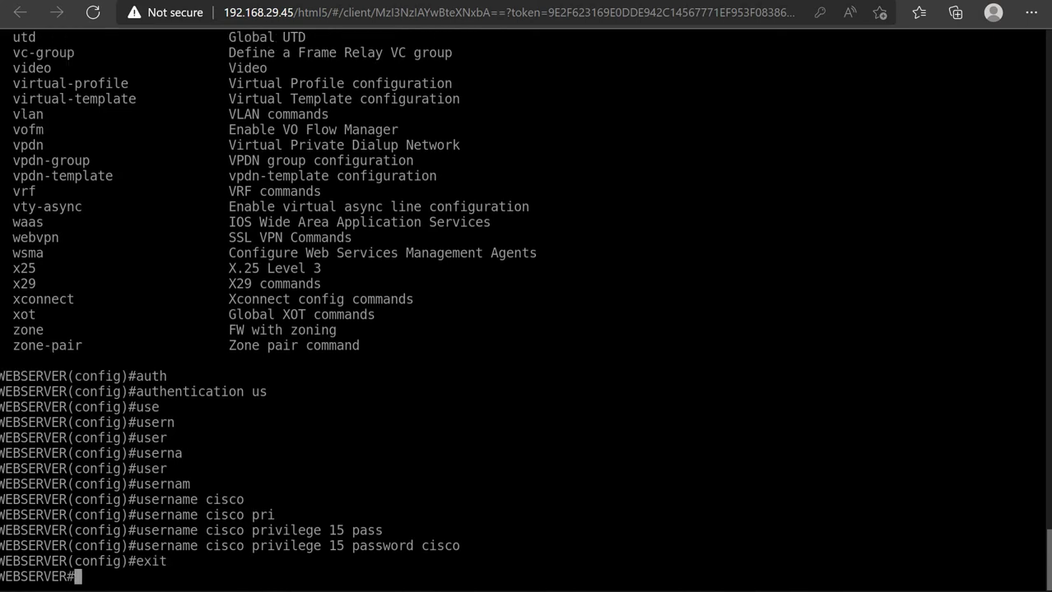
text(wr)
key(Return)
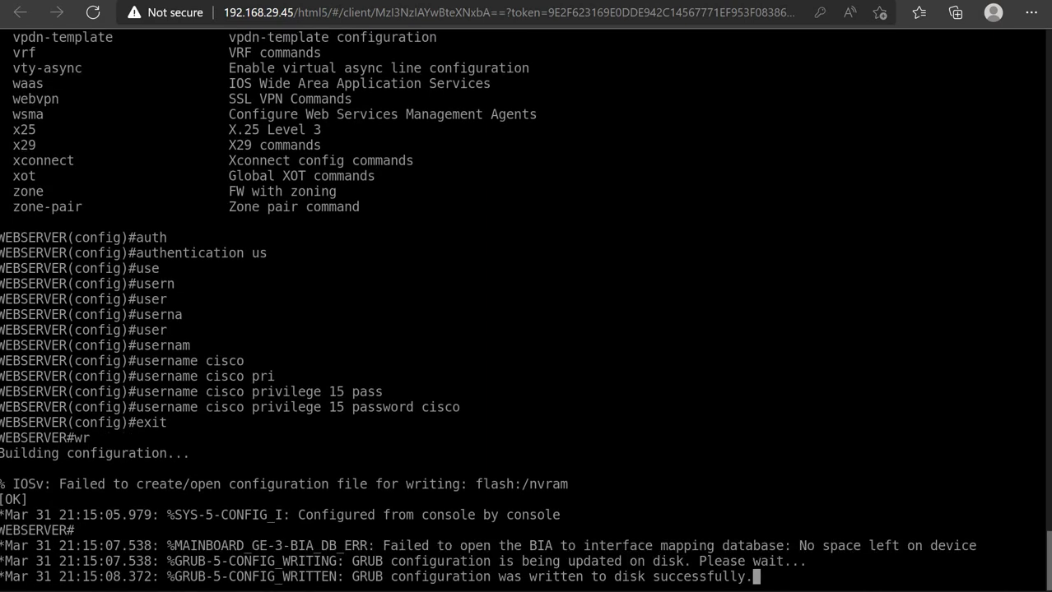
key(Return)
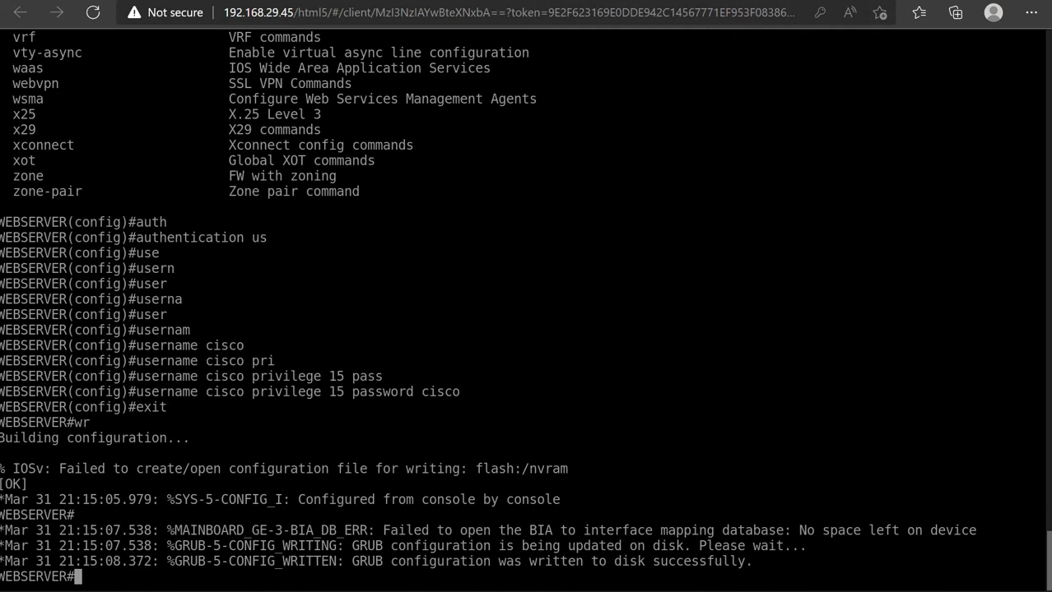
key(ctrl+Tab)
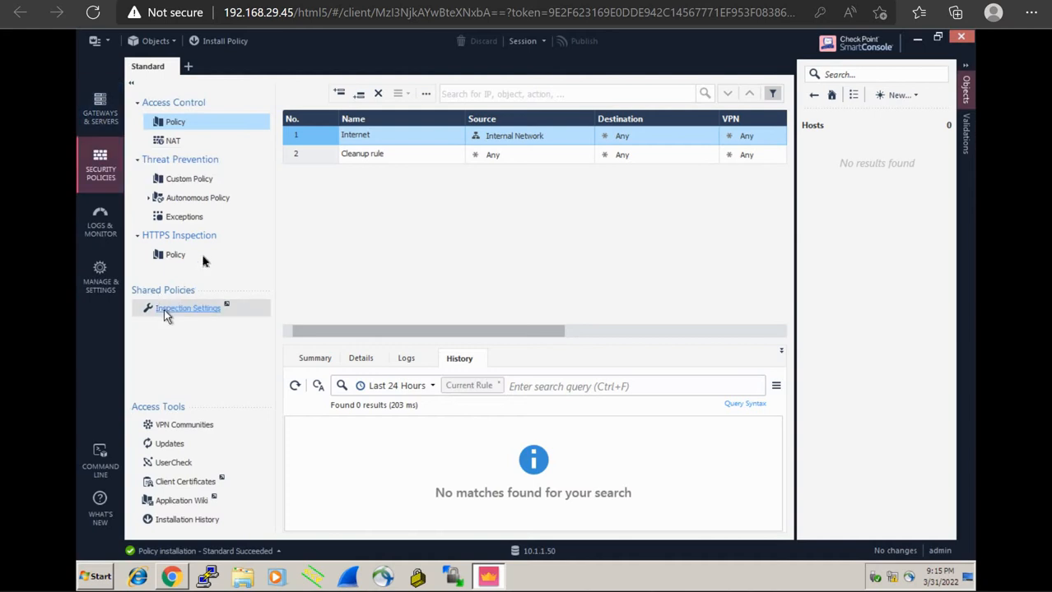
Close the Chrome window showing the router page at 10.1.1.51
click(172, 574)
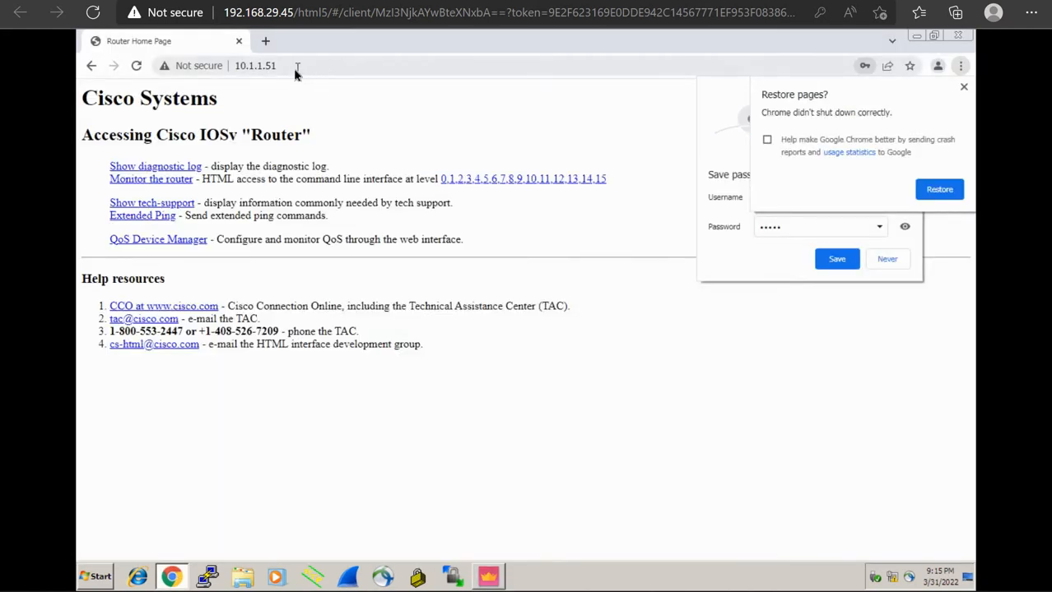
click(296, 70)
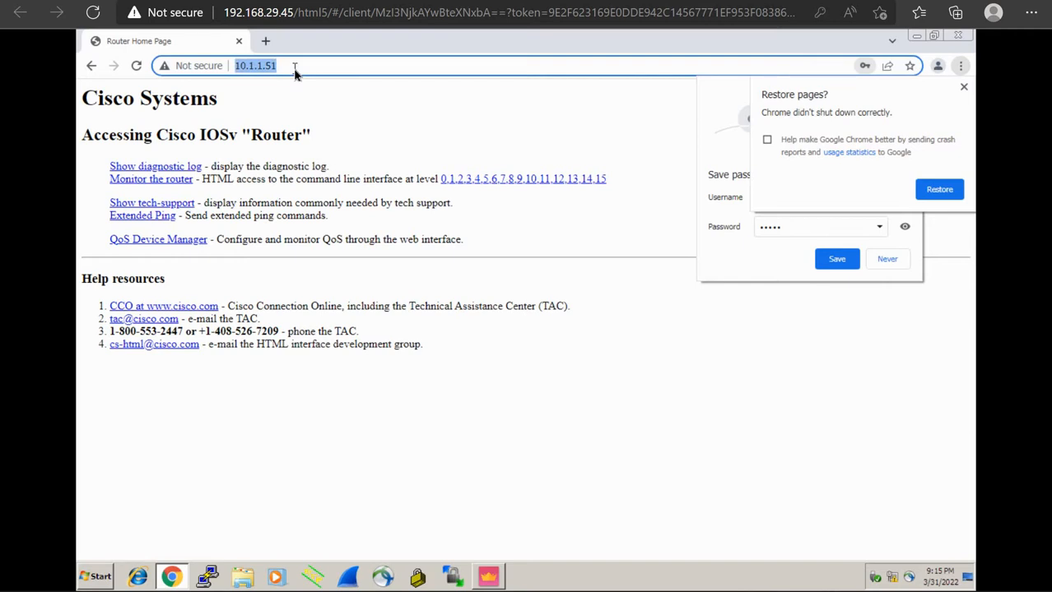
click(295, 72)
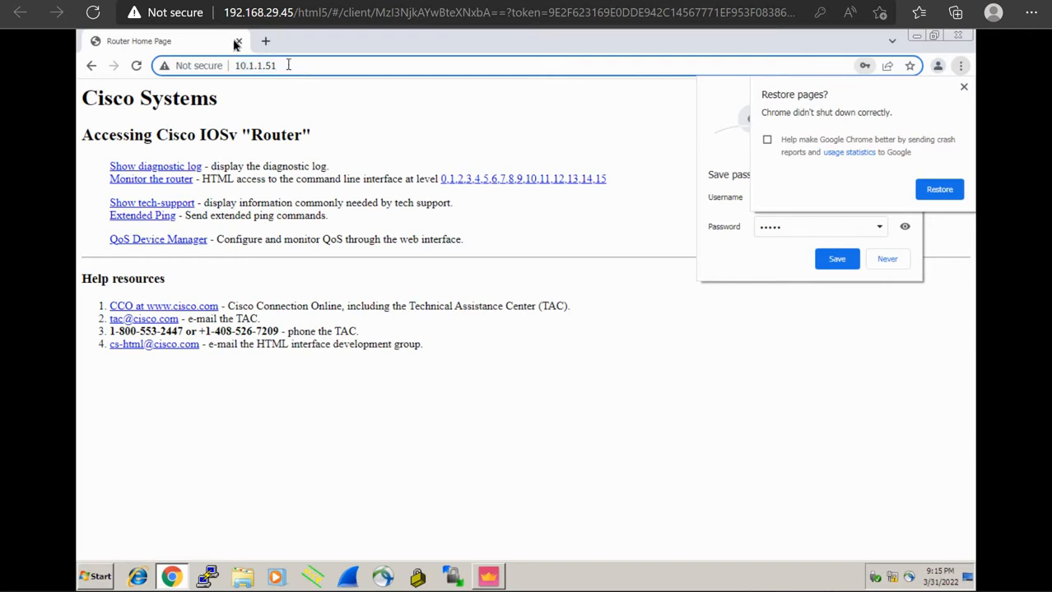
click(236, 43)
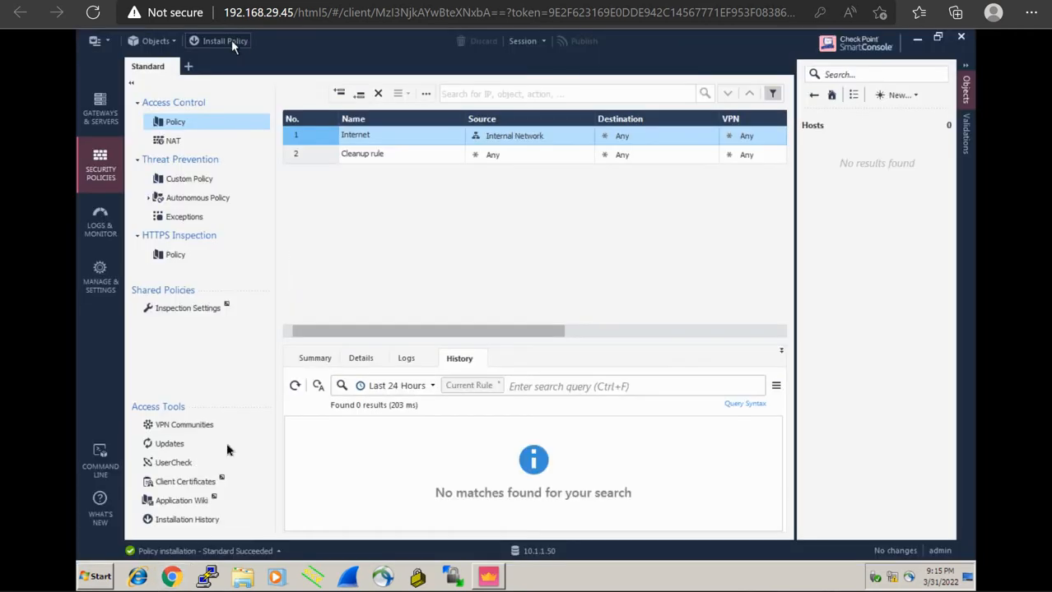
Open a new Chrome window and navigate to the gateway at 10.1.1.51
click(173, 576)
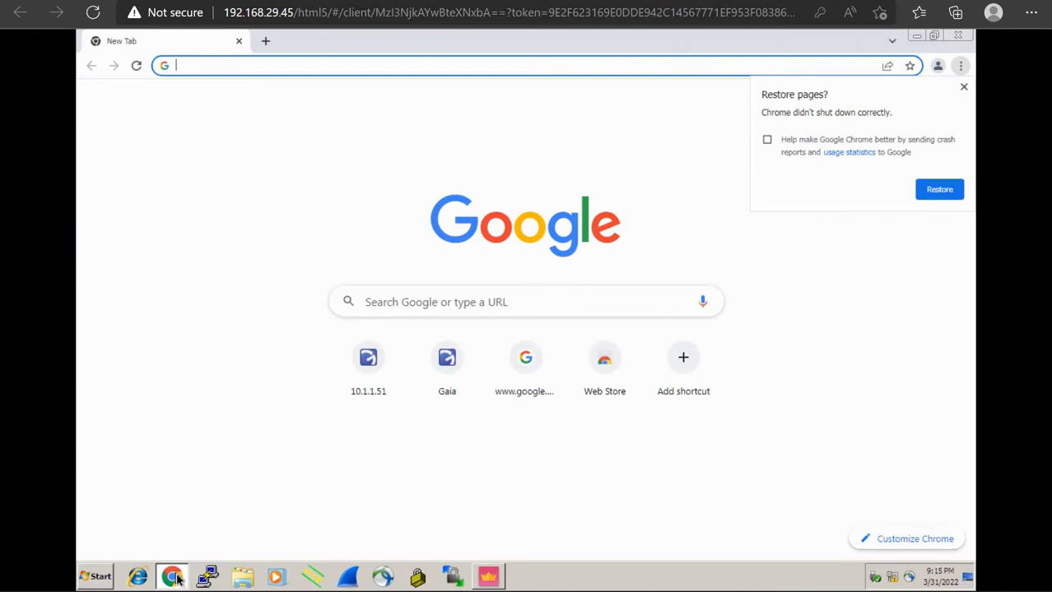
text(10.1.1.51)
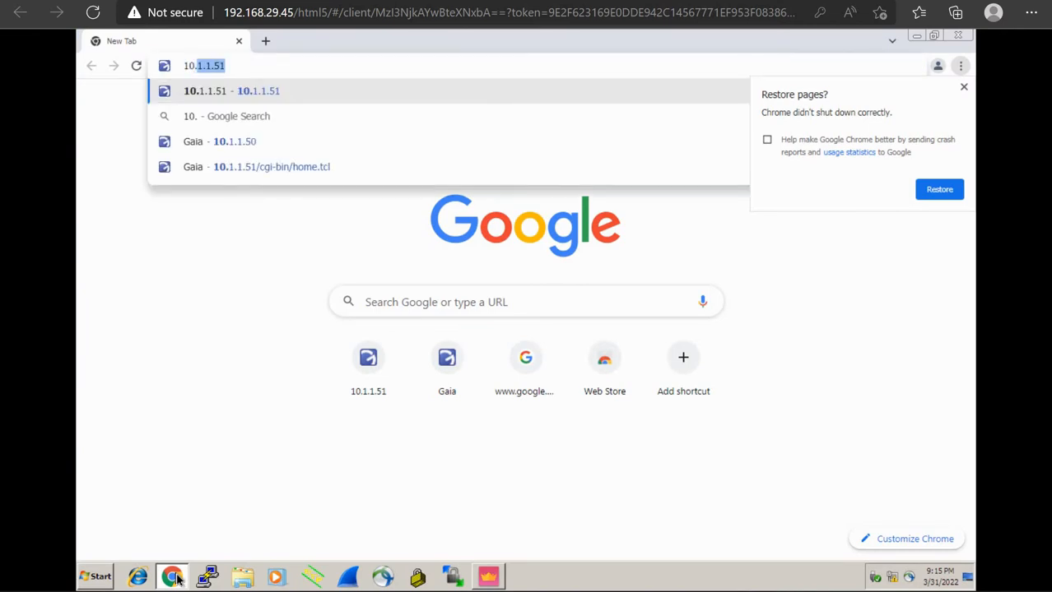
key(Return)
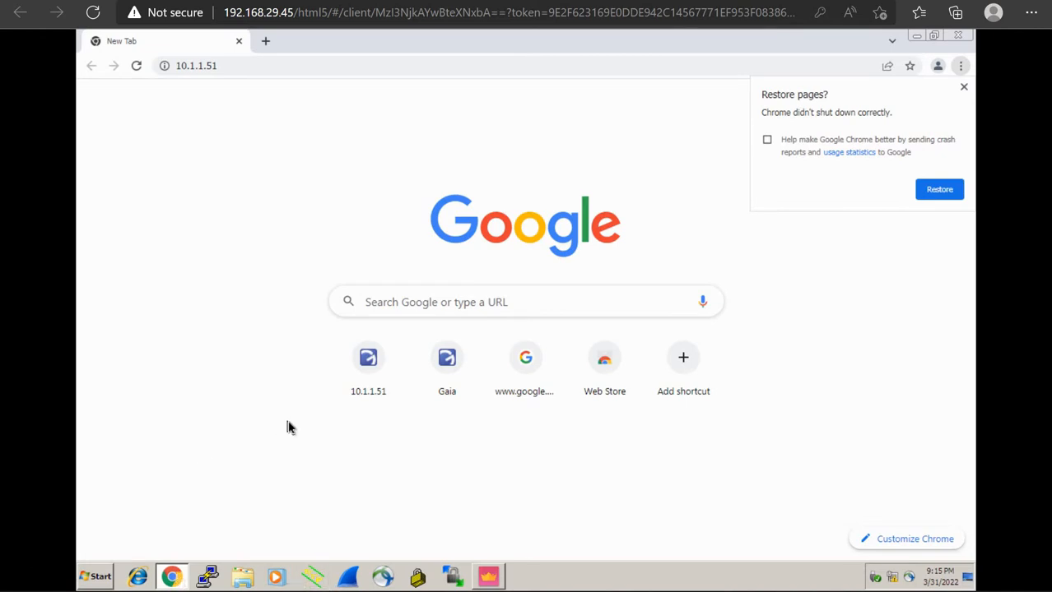
click(256, 67)
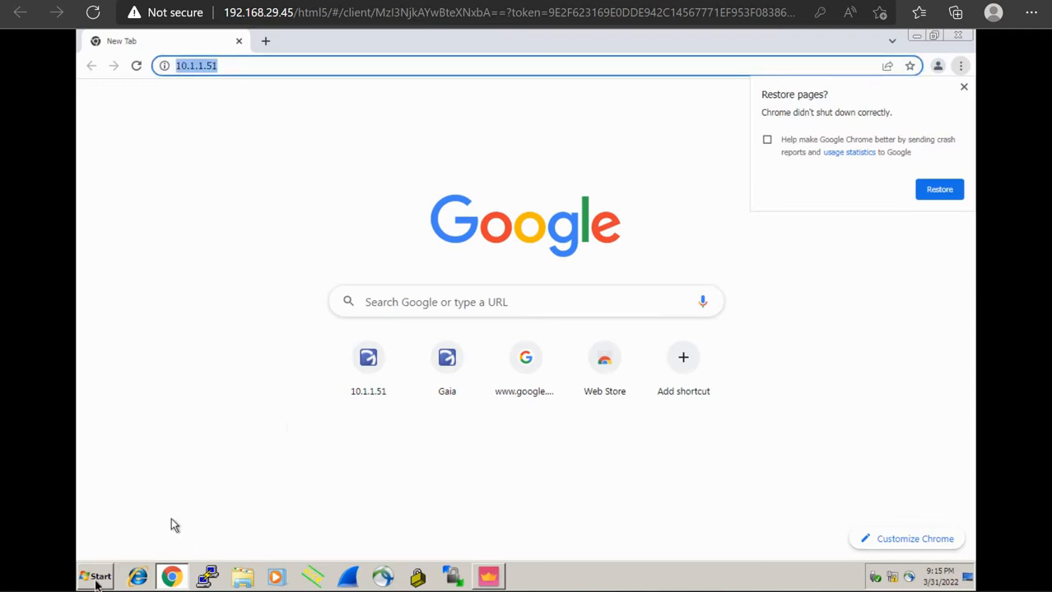
click(95, 578)
Ping 10.1.1.51 from a Command Prompt to confirm it replies
text(cmd)
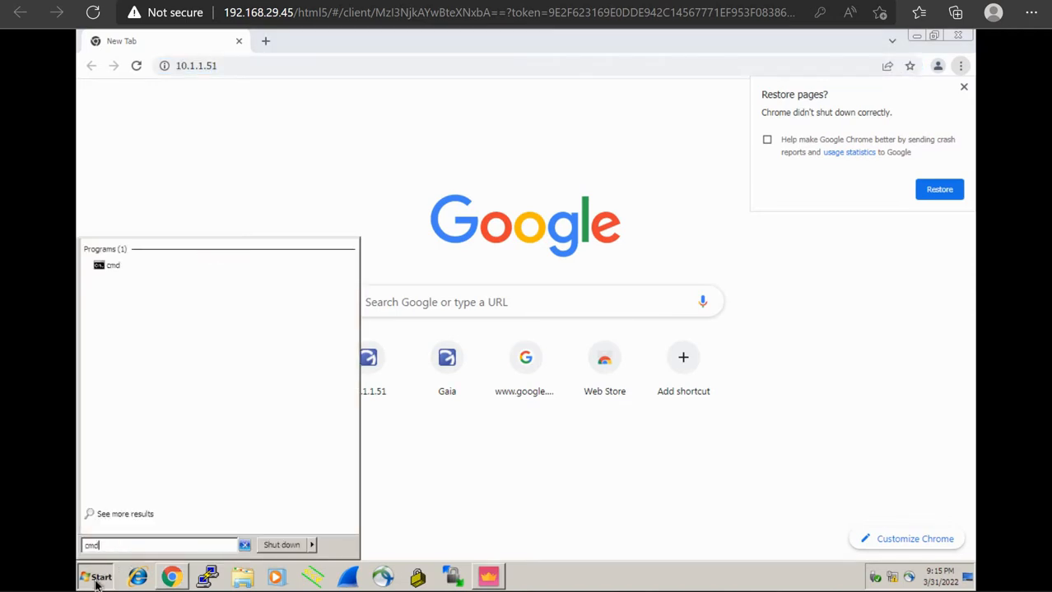
key(Return)
text(pin)
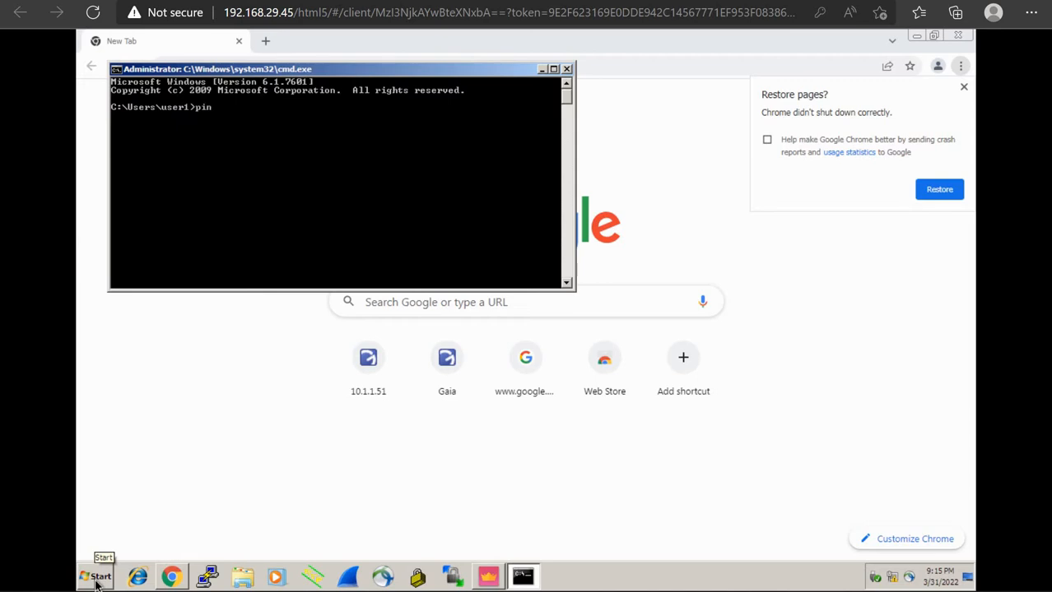
text(g 10.1.1.51)
key(Return)
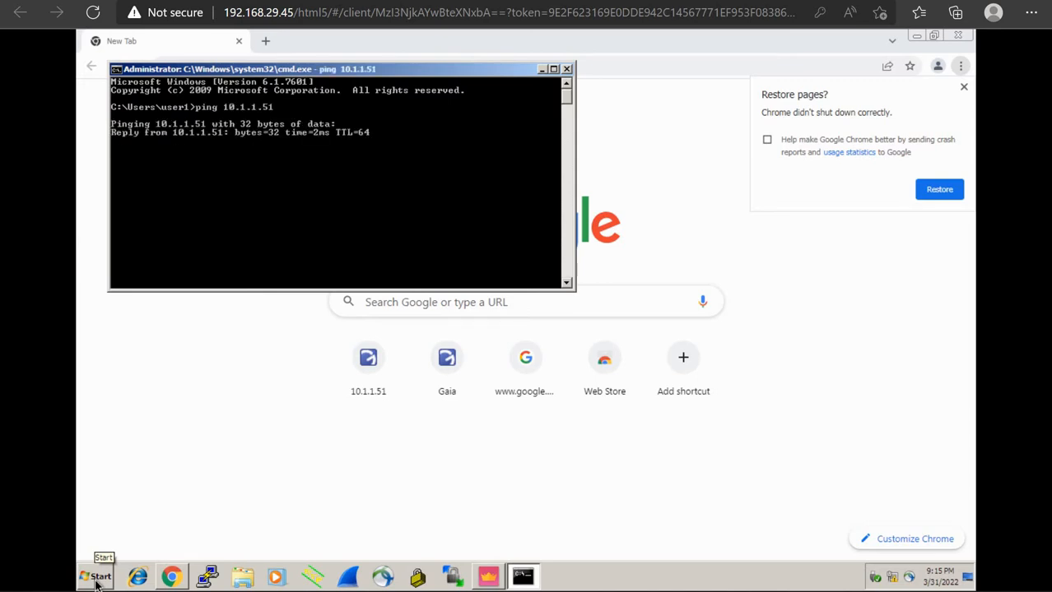
click(230, 472)
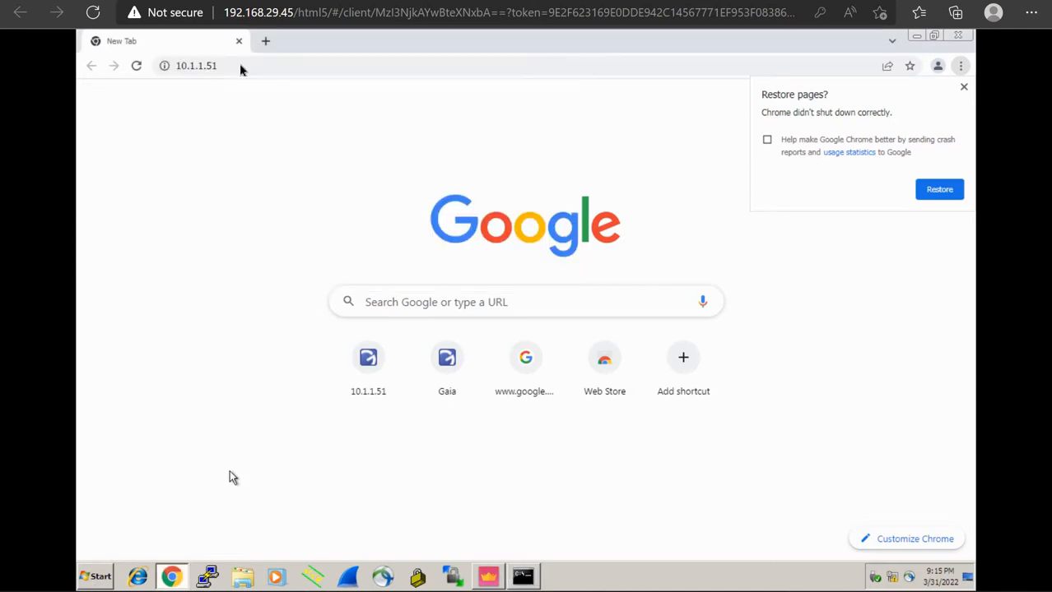
click(240, 66)
text(h)
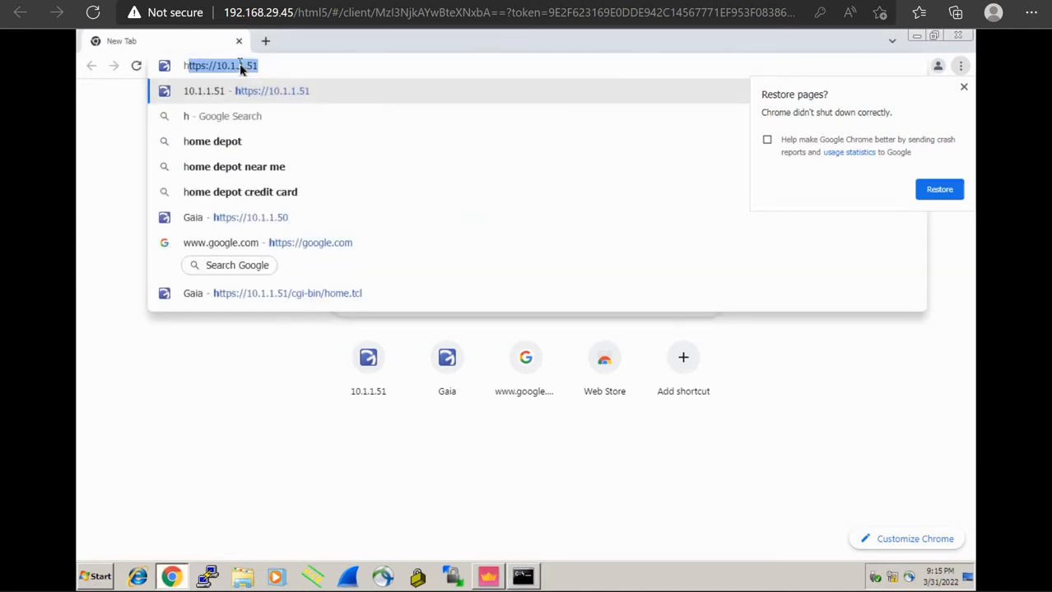
text(ttps://10.1.1.51)
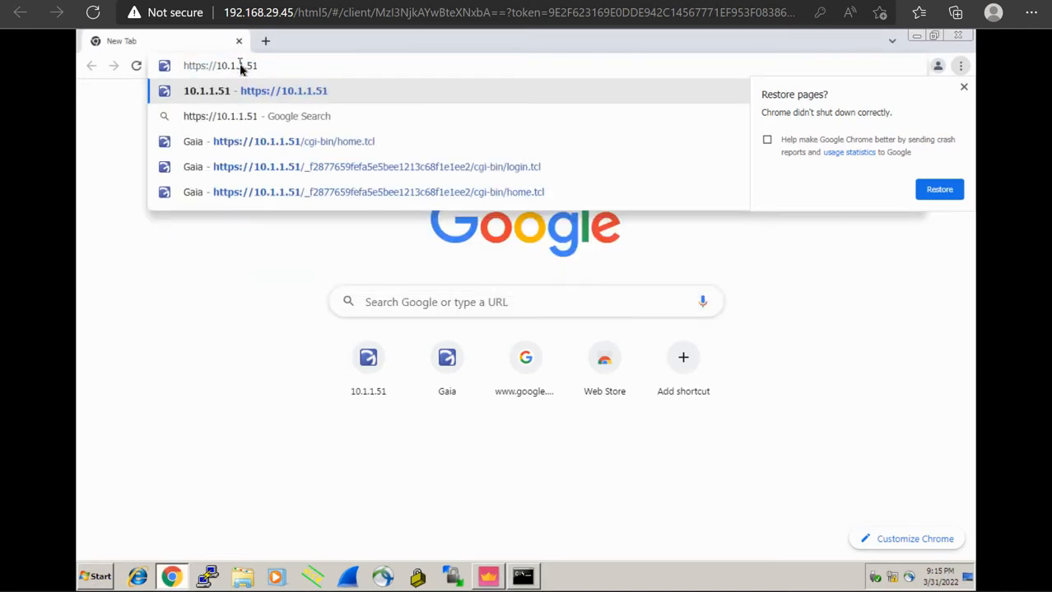
key(Return)
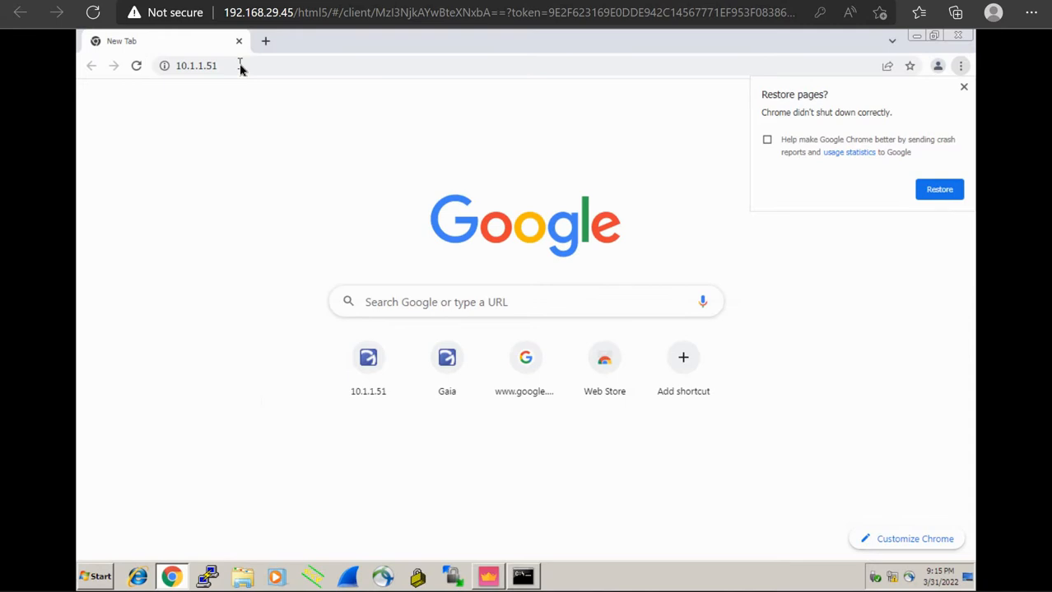
Dismiss the restore-pages bubble and log in with the administrator username and password
click(964, 88)
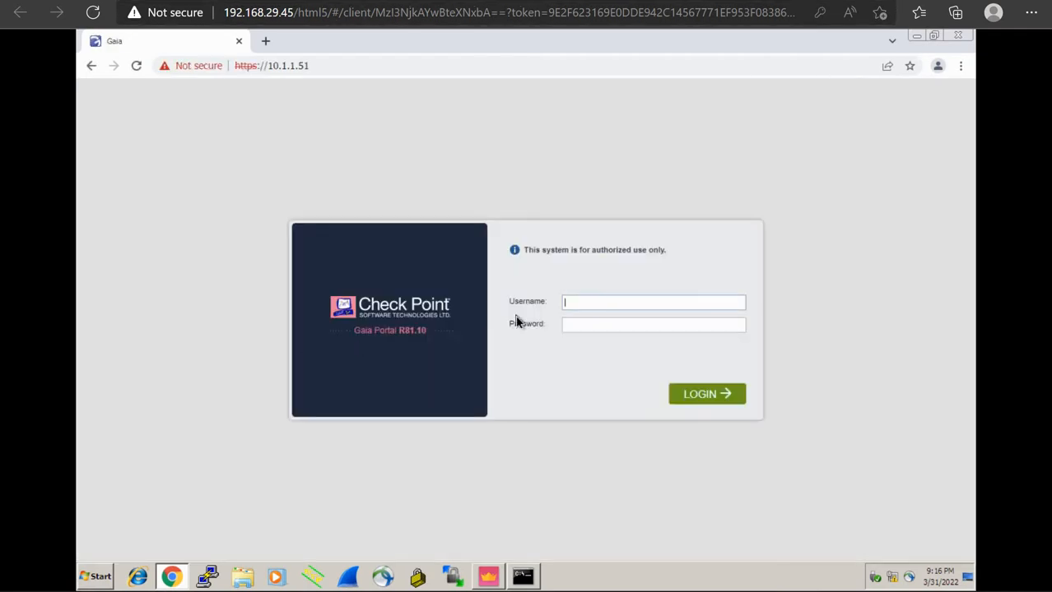
text(admin)
key(Tab)
text(****)
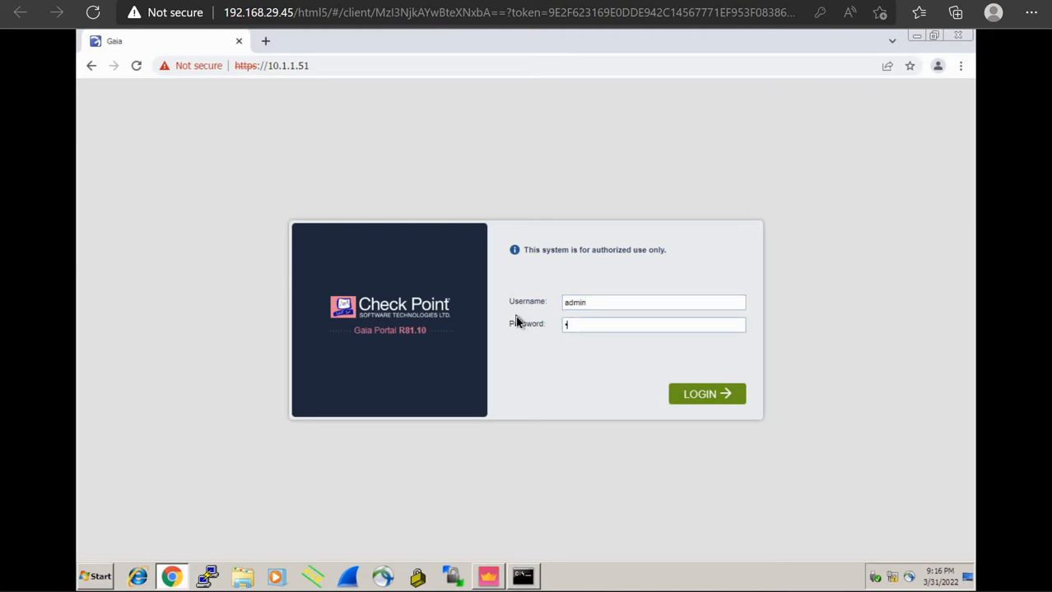
text(****)
key(Return)
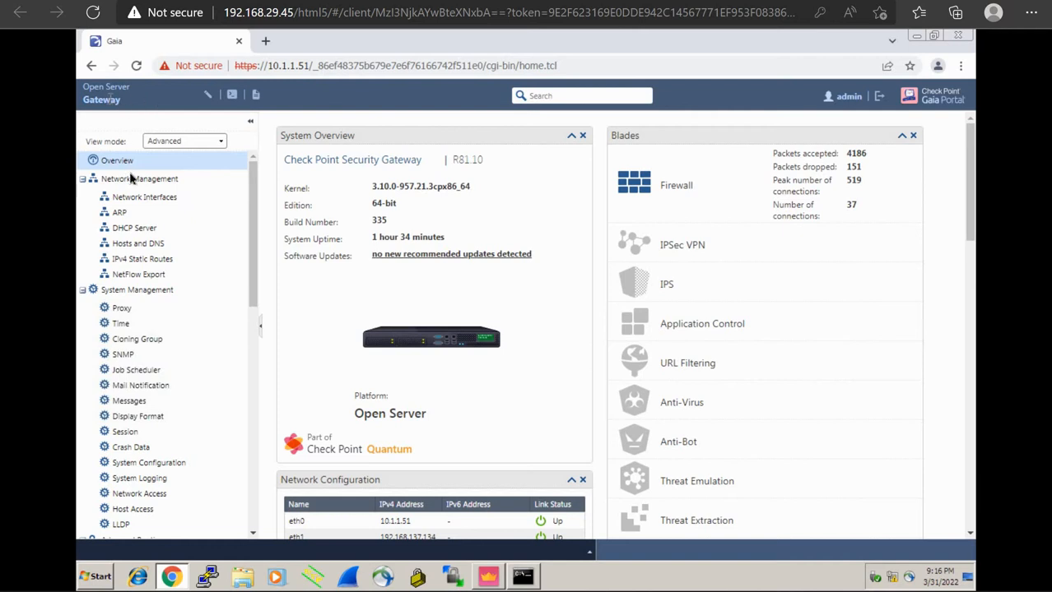
Inspect eth2's DMZ Server comment and 172.16.1.1/255.255.255.0 settings without saving changes
click(138, 199)
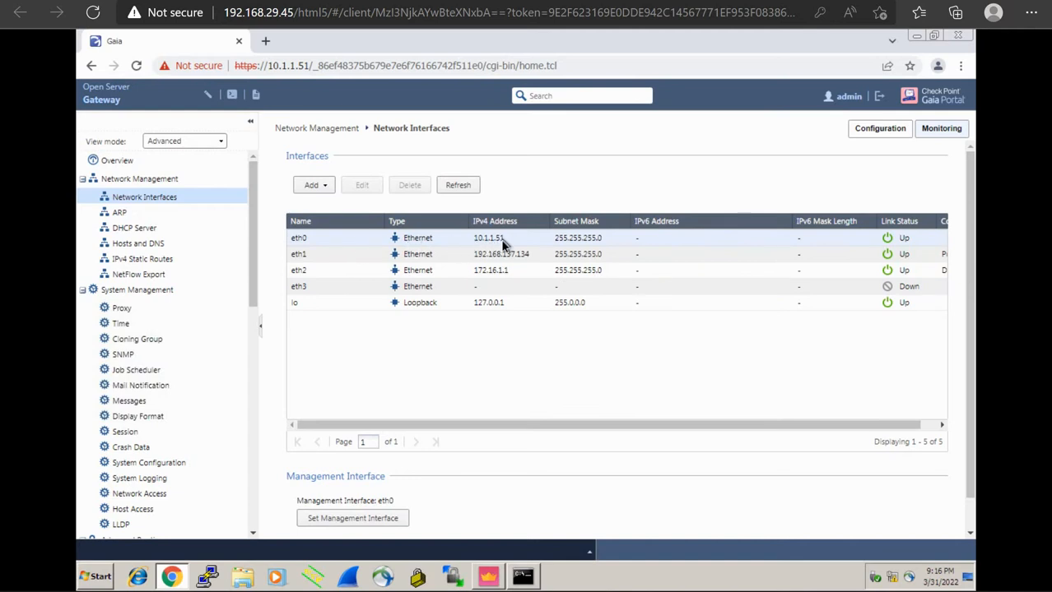
click(477, 275)
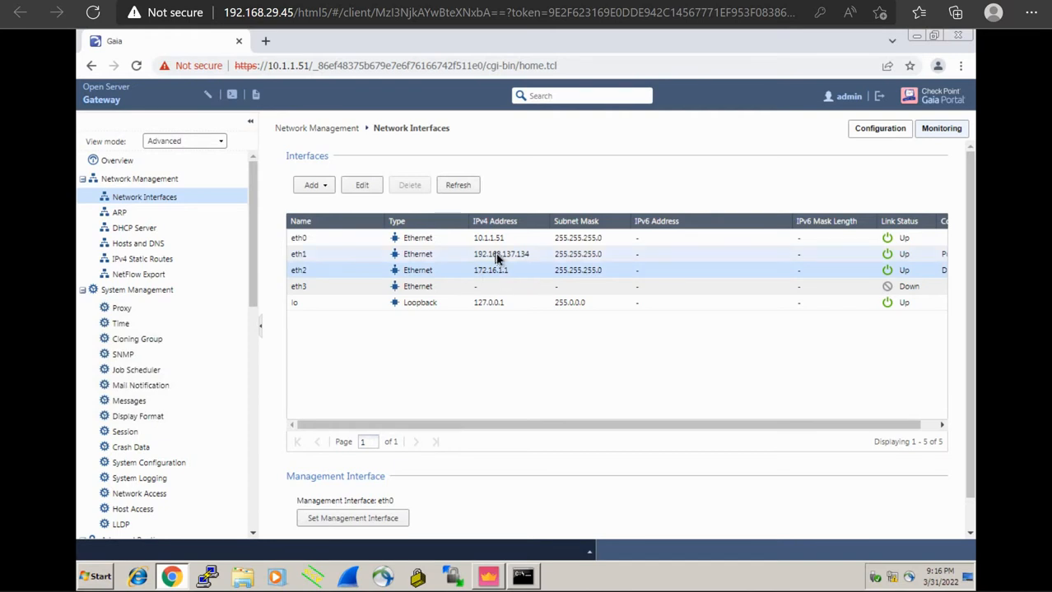
click(495, 254)
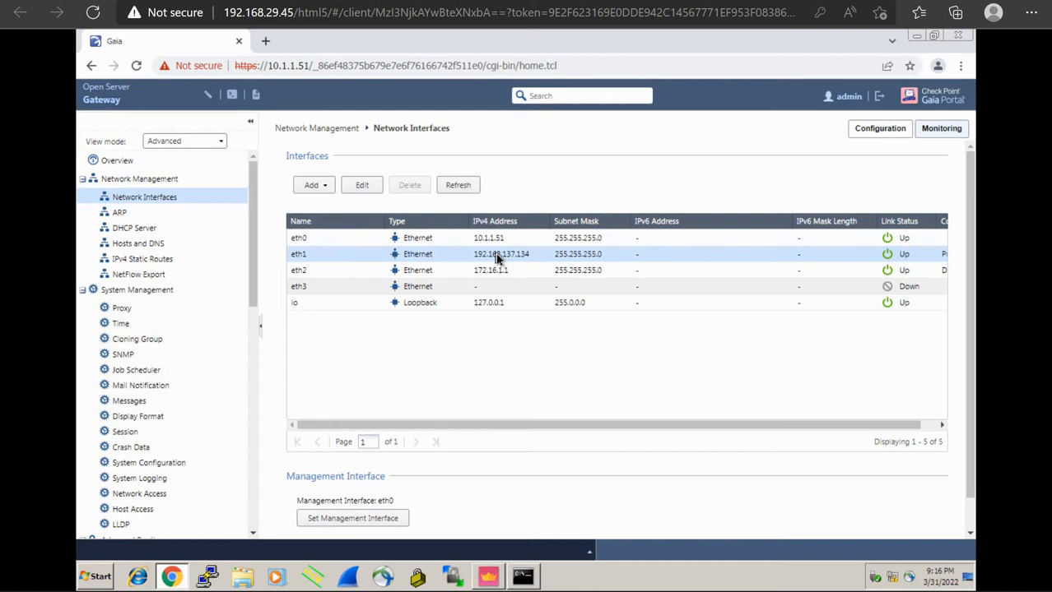
click(493, 272)
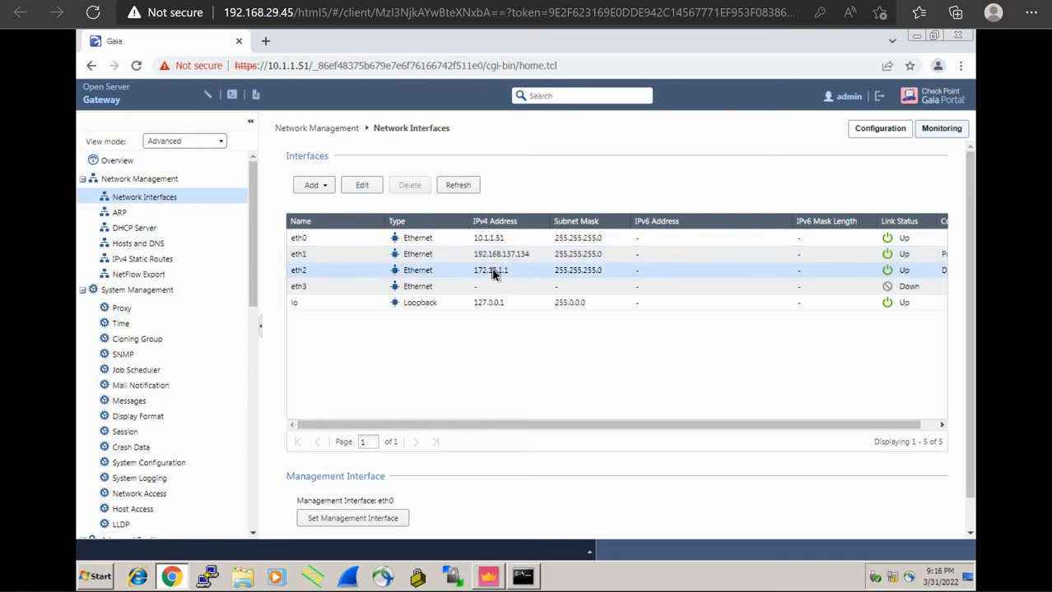
double_click(492, 274)
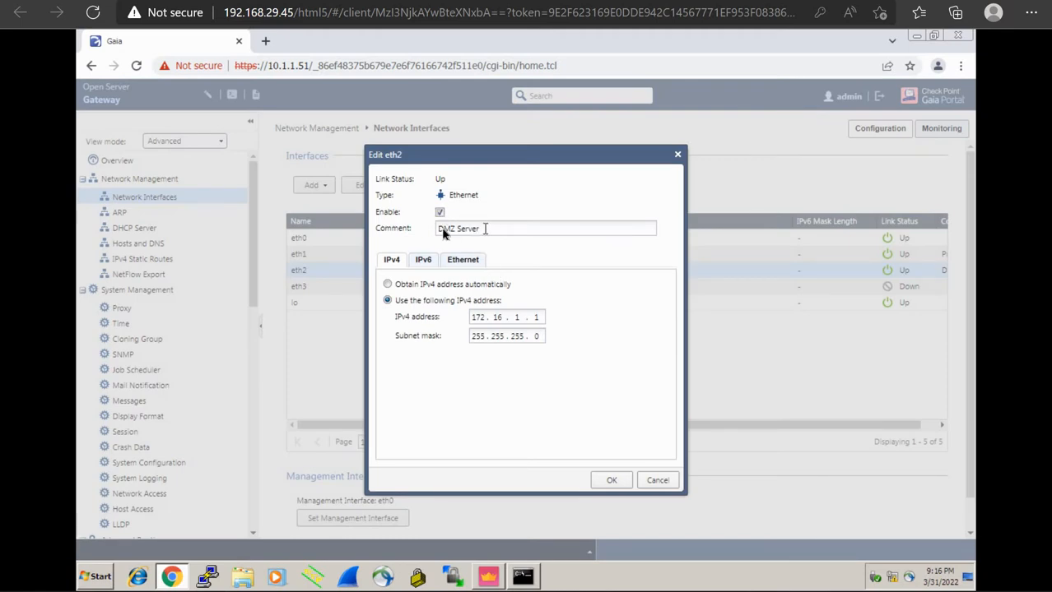
drag(479, 229, 435, 229)
click(561, 268)
click(658, 482)
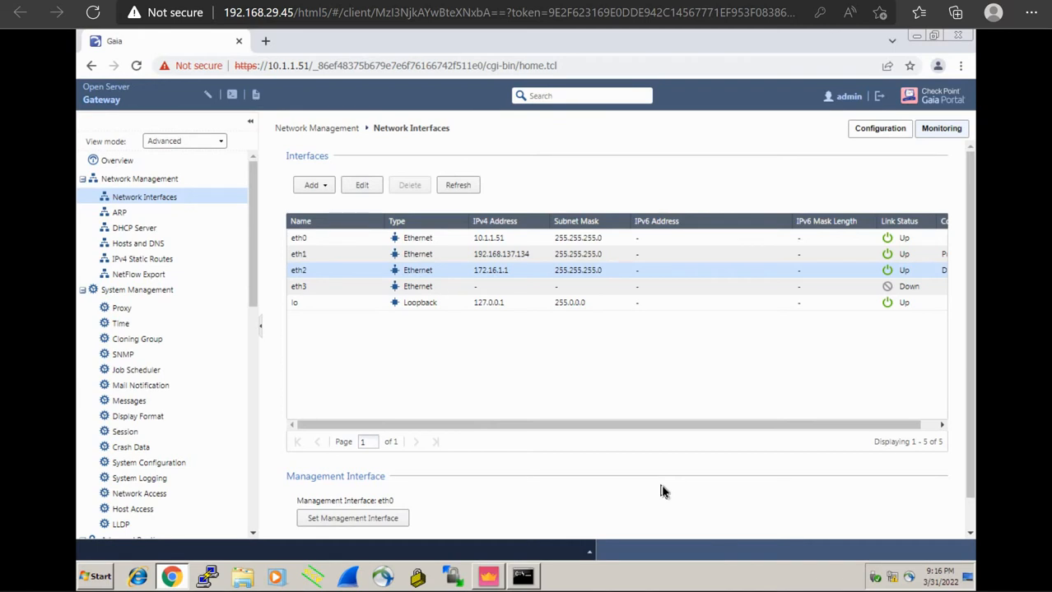
click(488, 577)
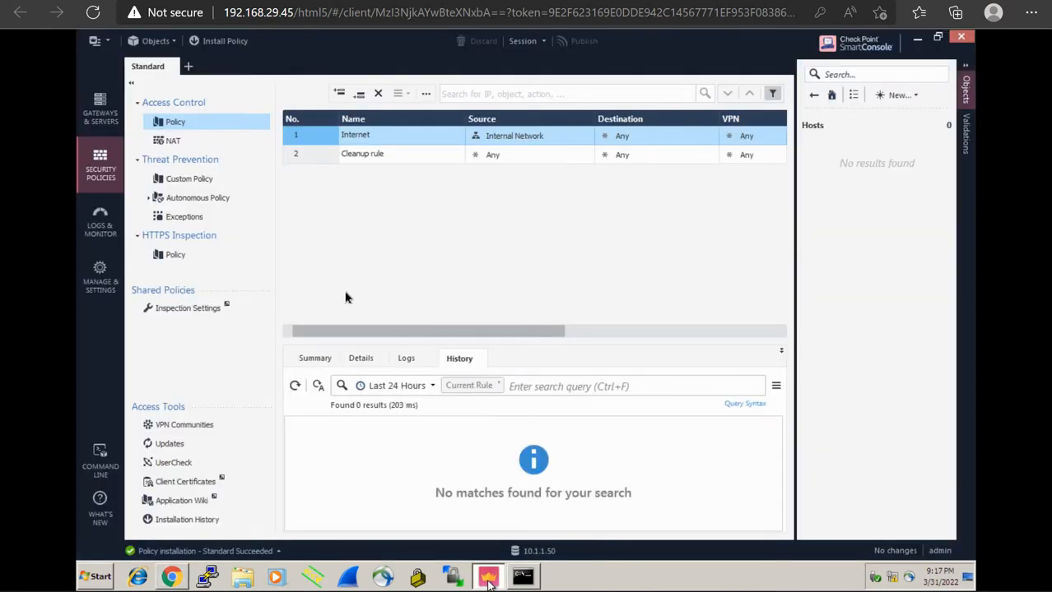
Open Gateway1's properties at its Network Management page
click(102, 107)
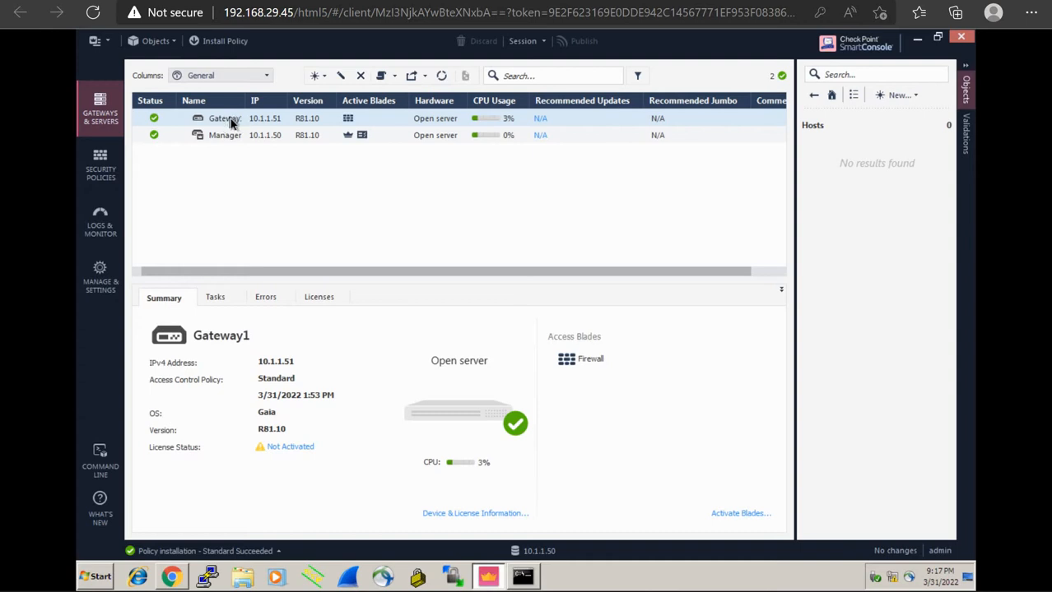
double_click(231, 121)
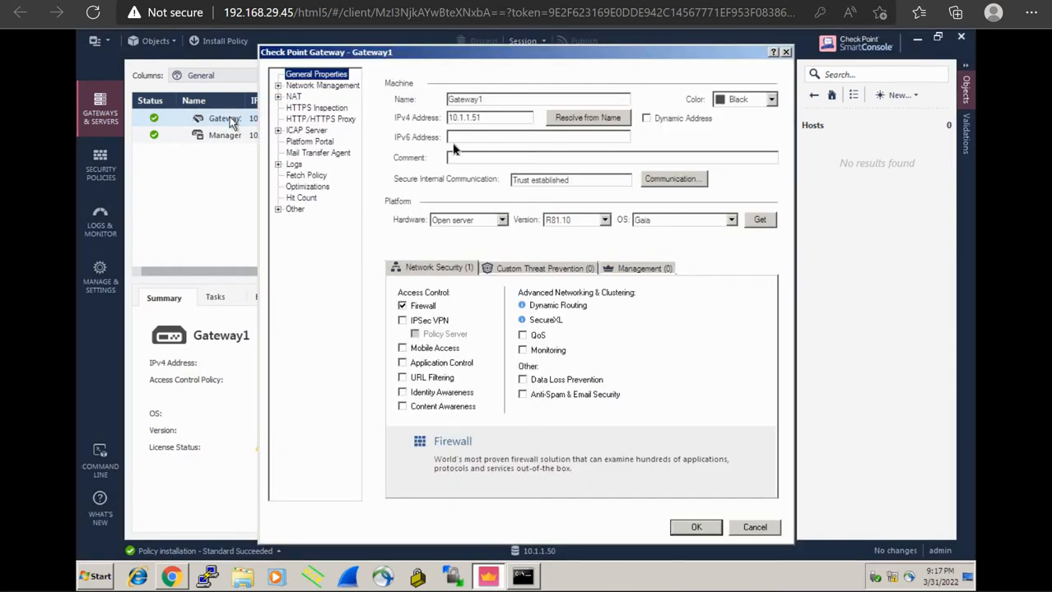
click(323, 88)
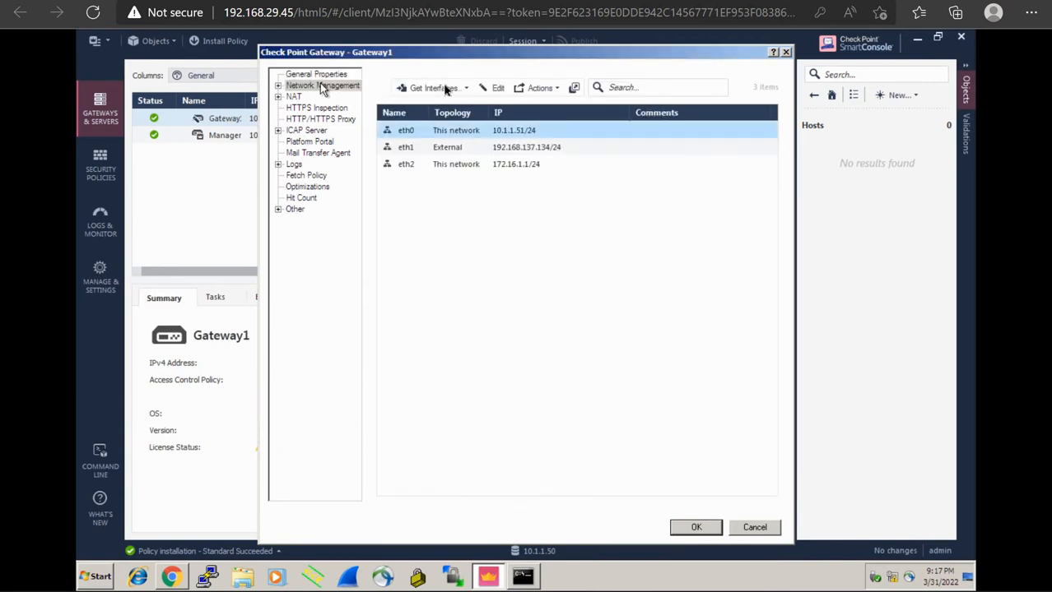
Get interfaces with topology and accept eth0 10.1.1.51, eth1 192.168.137.134, eth2 172.16.1.1
click(466, 89)
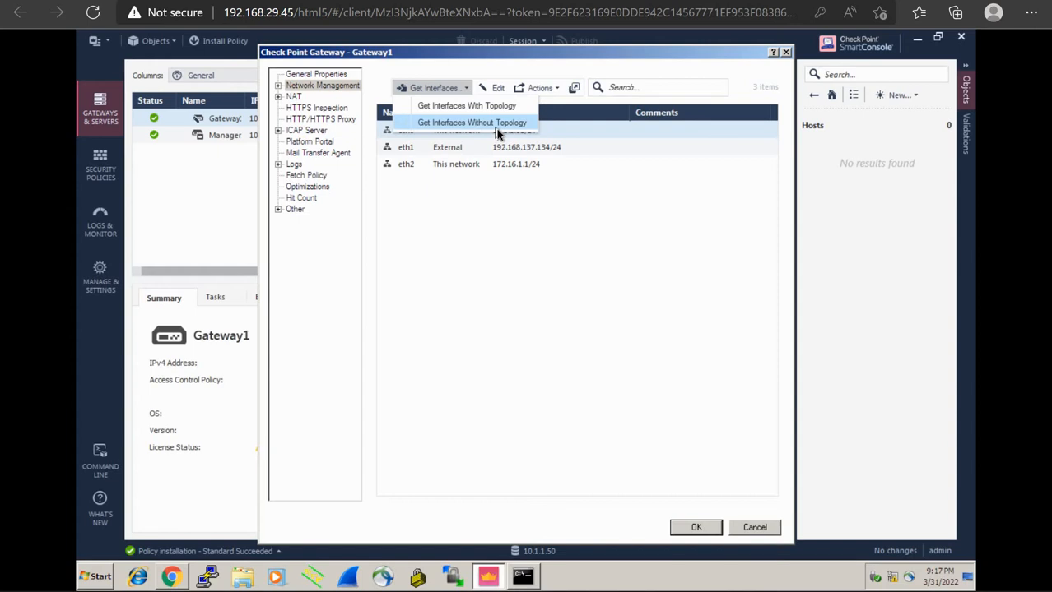
click(466, 233)
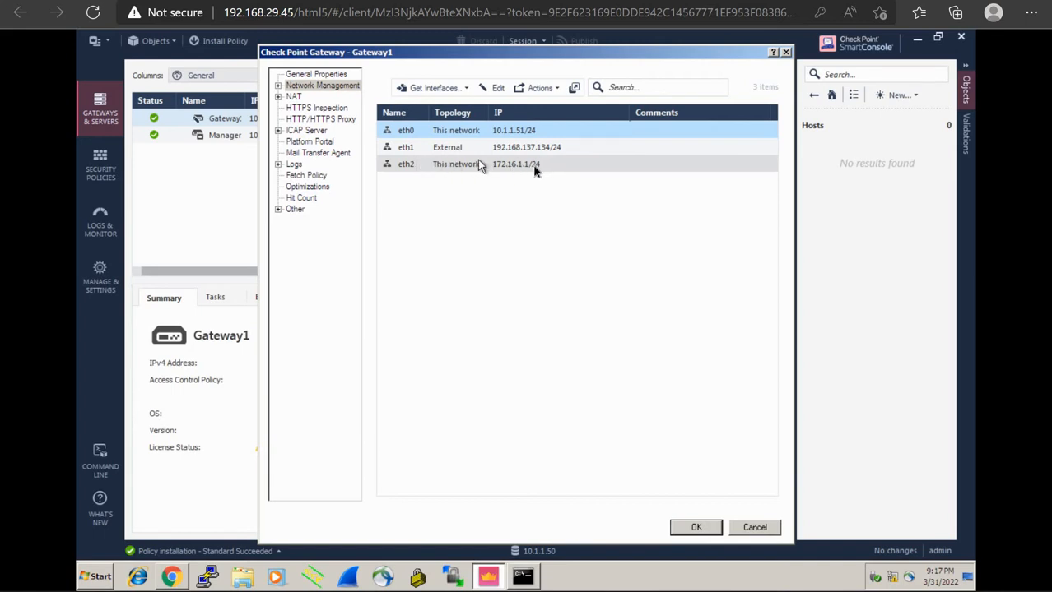
click(464, 88)
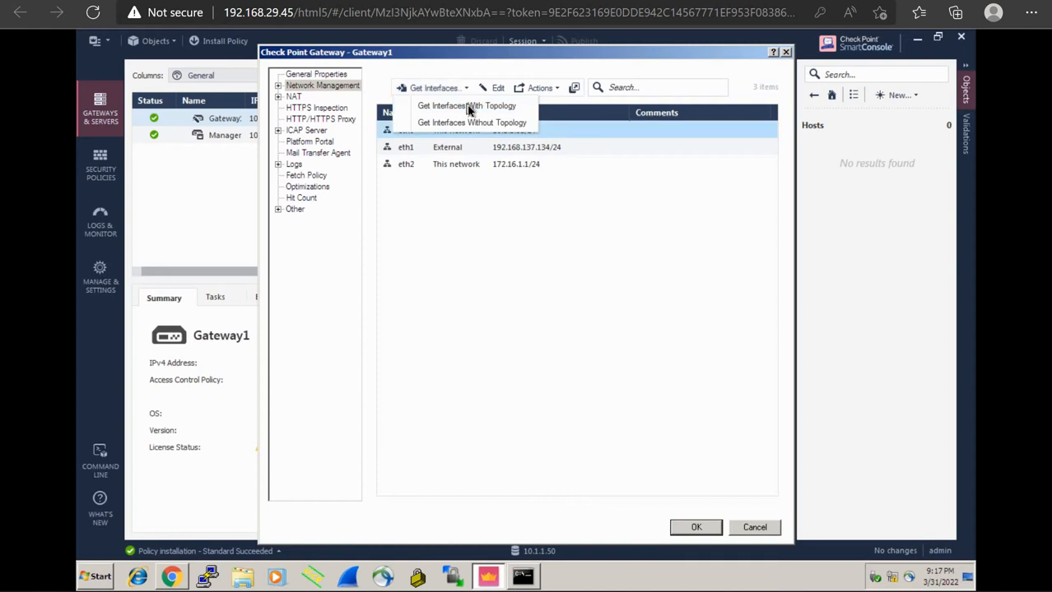
click(467, 108)
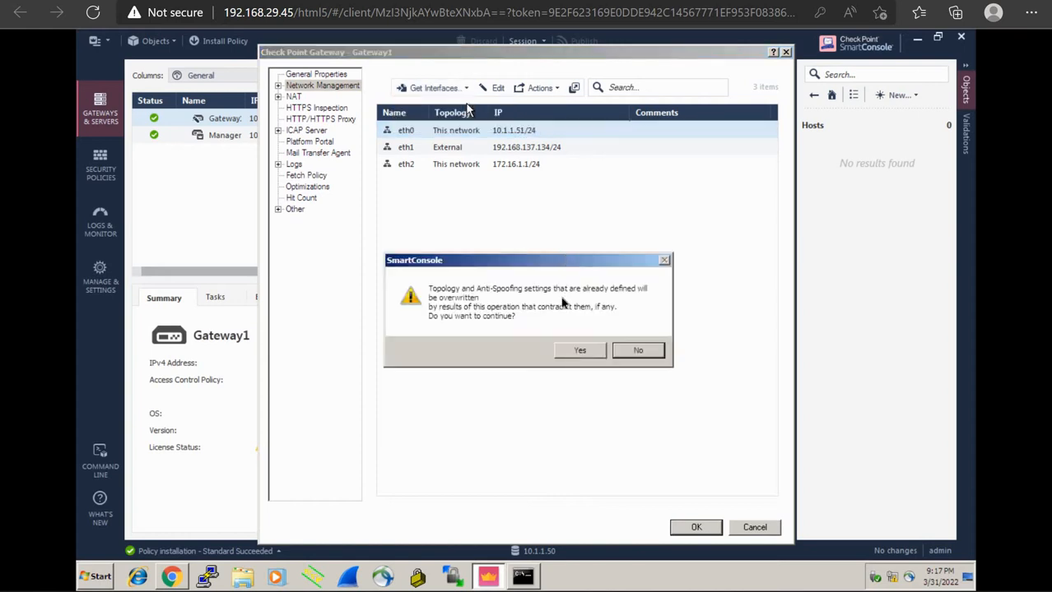
click(579, 349)
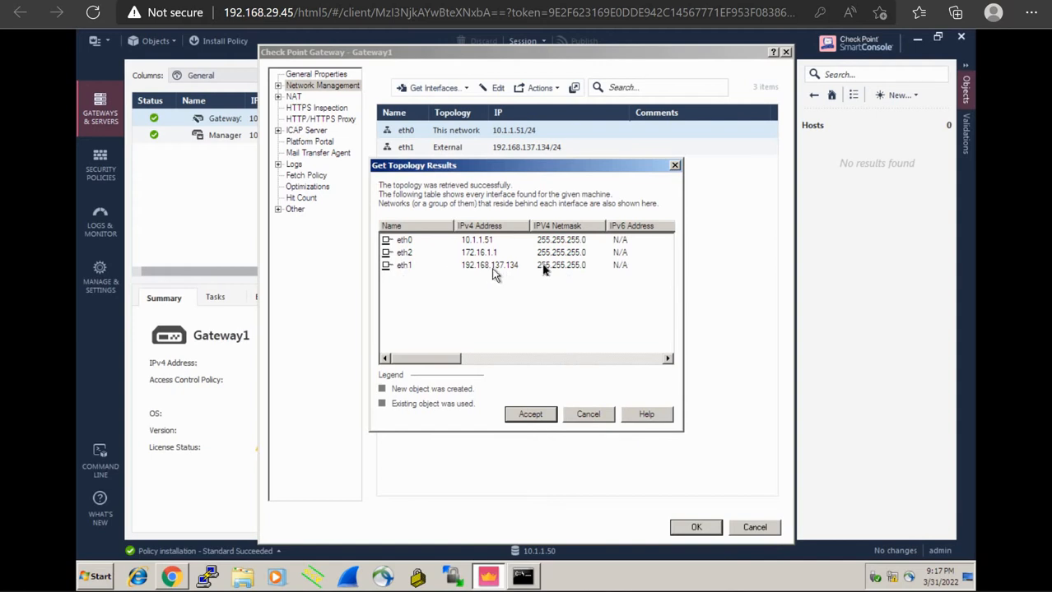
click(532, 414)
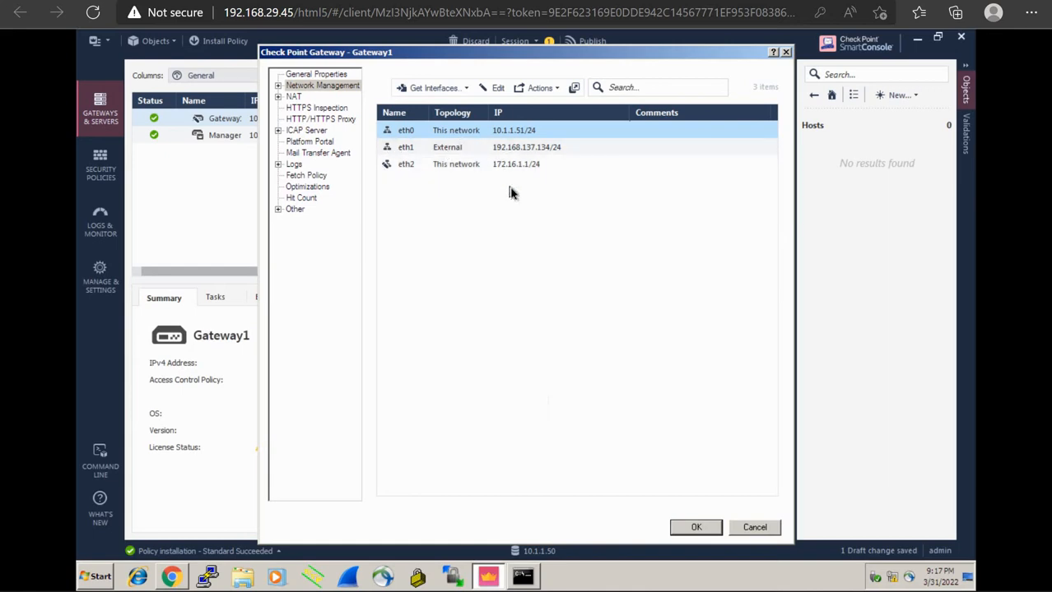
Confirm Gateway1's interface changes and go to Security Policies
click(695, 526)
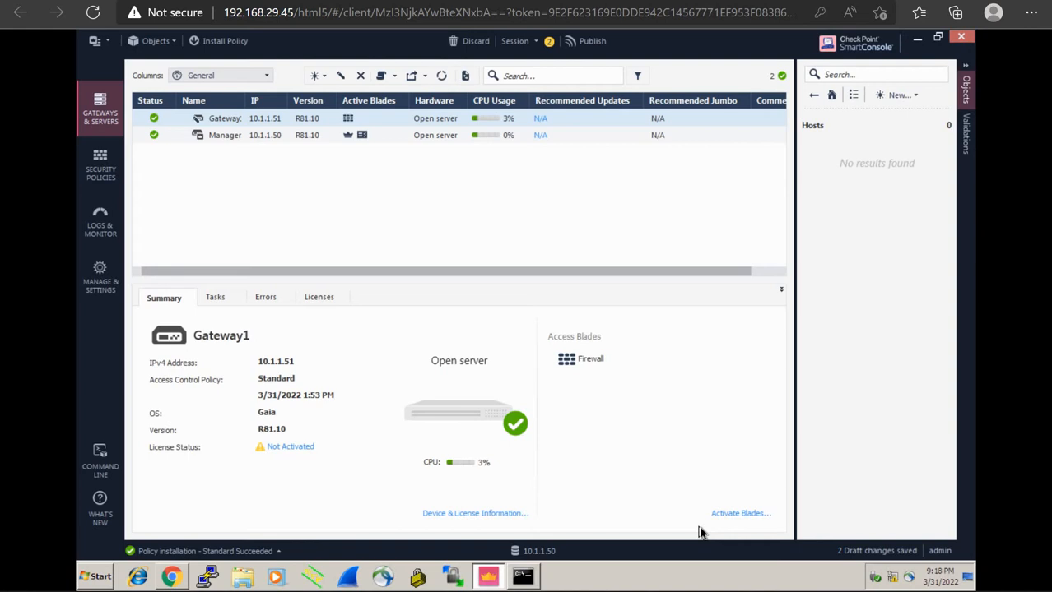
click(99, 171)
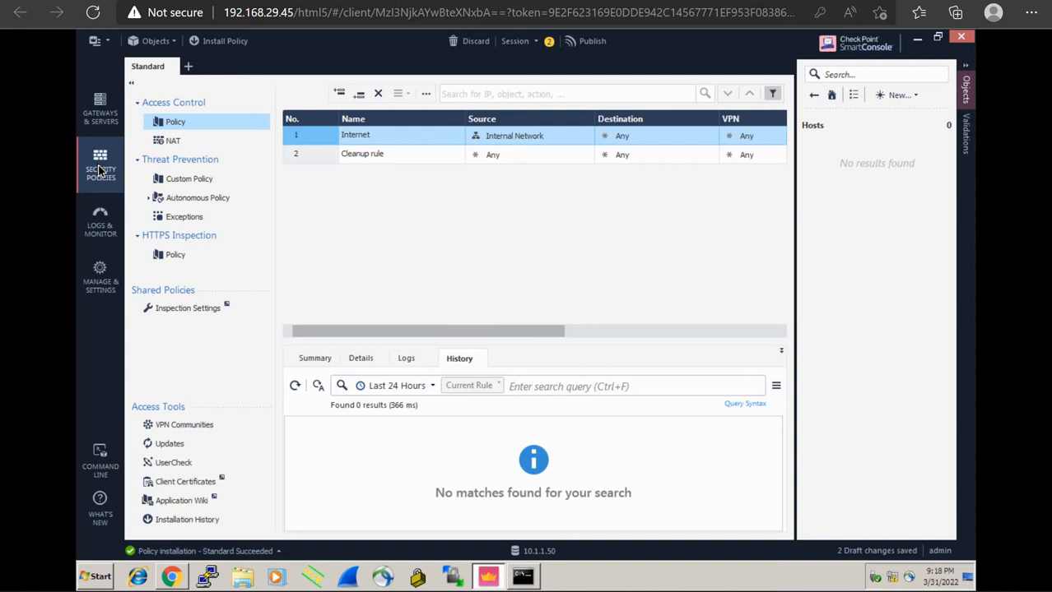
Create a new host object named WEBSERVER with IPv4 address 172.16.1.10
click(814, 95)
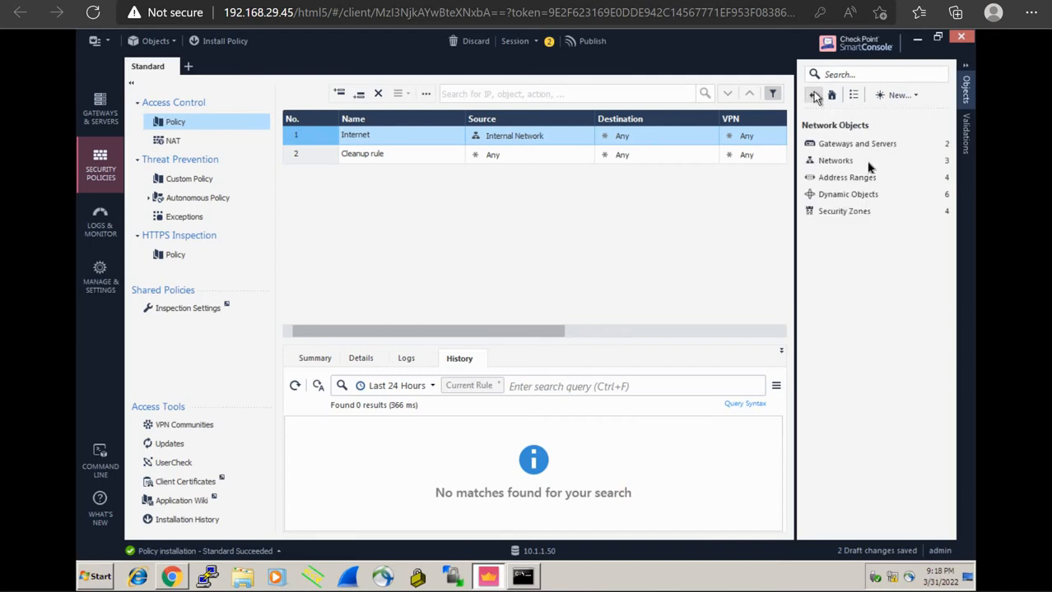
click(910, 98)
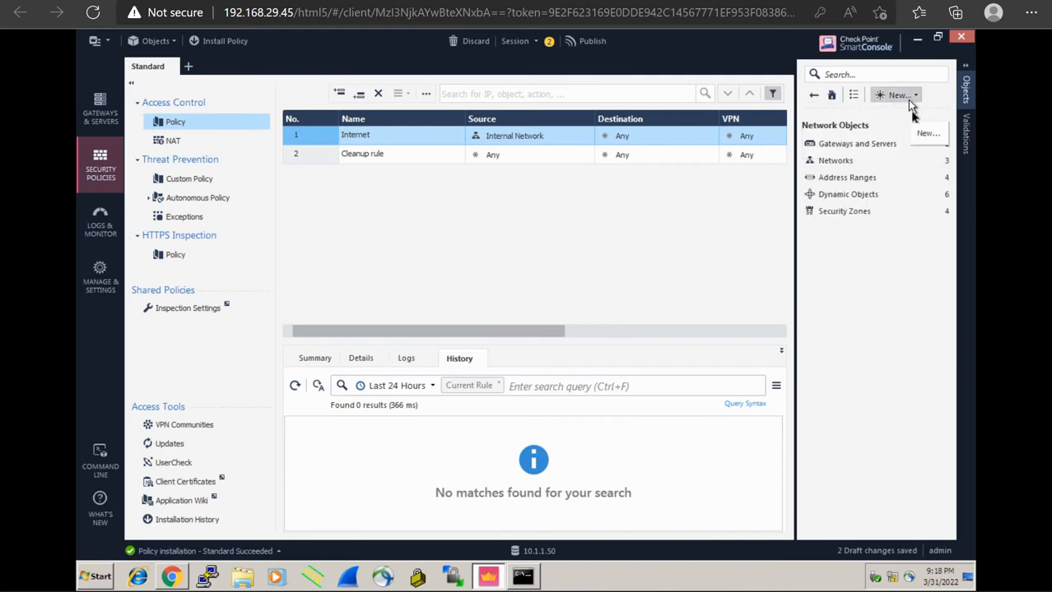
click(907, 131)
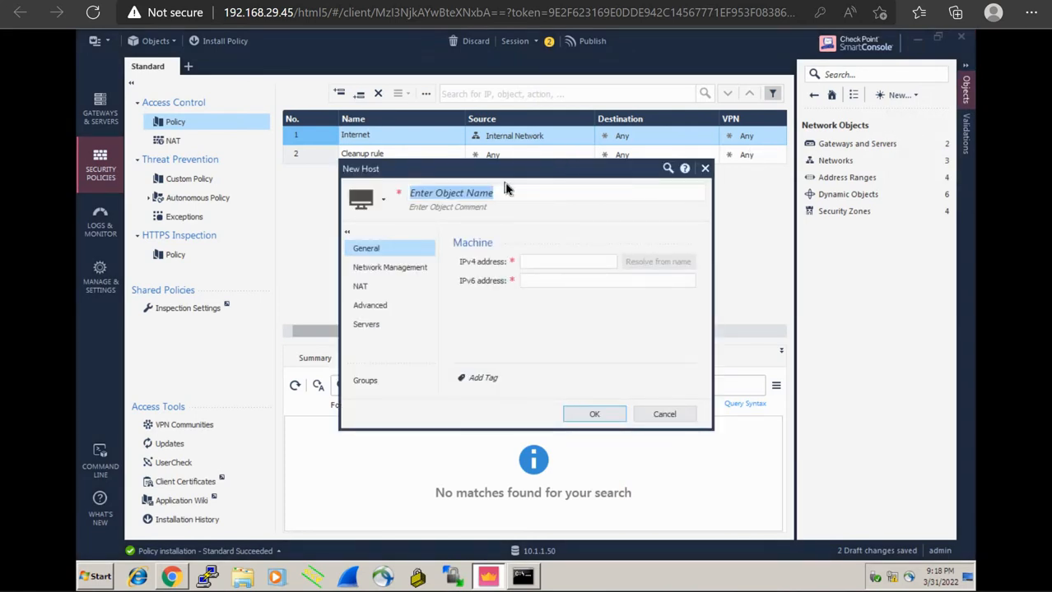
text(WEB)
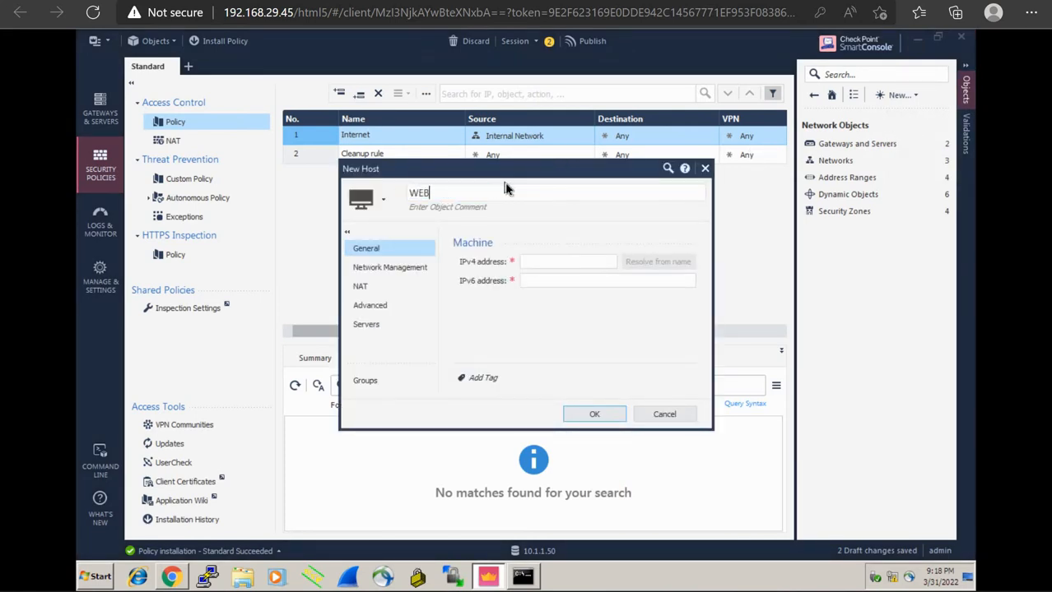
text(SERVER)
click(552, 262)
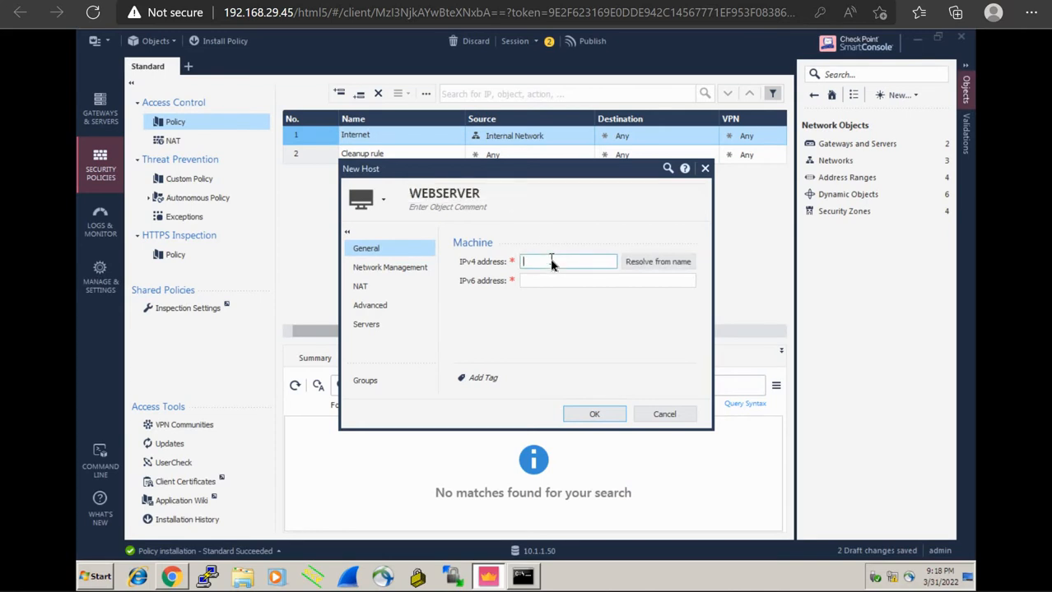
text(172.16.1.10)
Enable automatic static NAT on WEBSERVER translating to 10.1.1.51, then save the host
click(383, 288)
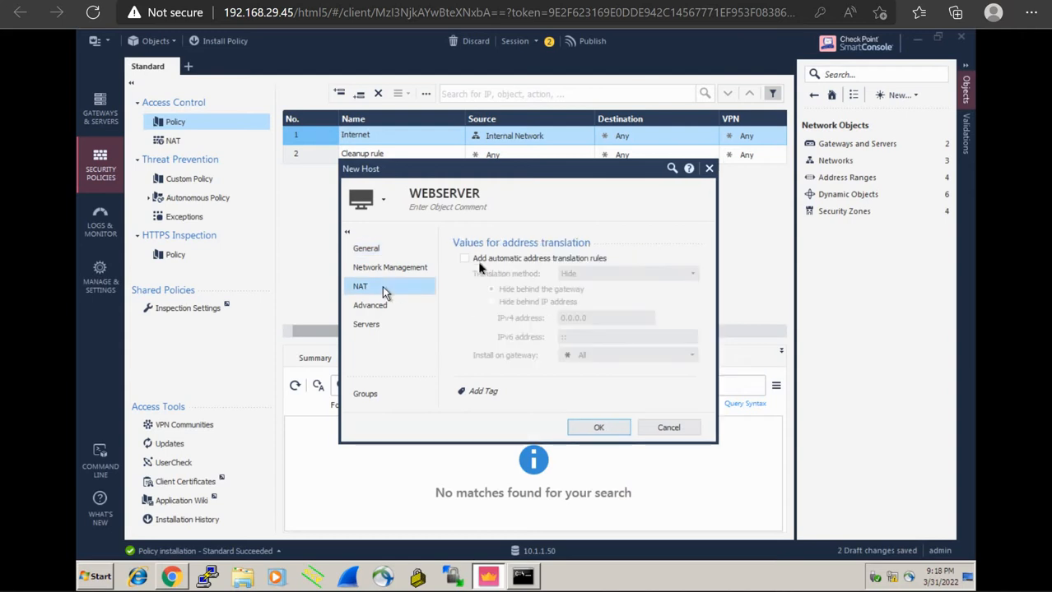
click(467, 260)
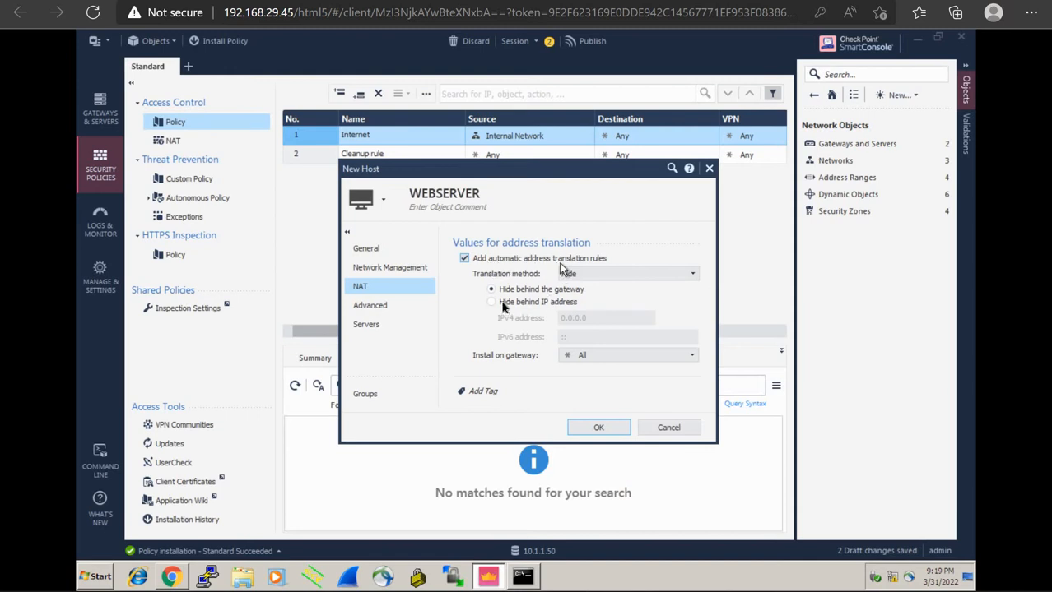
click(600, 278)
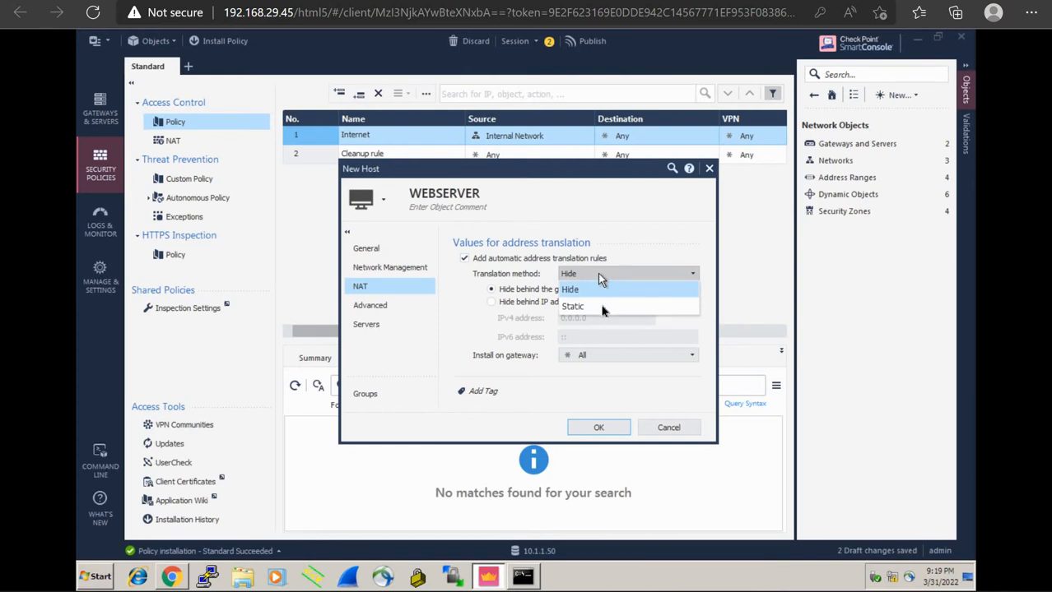
click(601, 307)
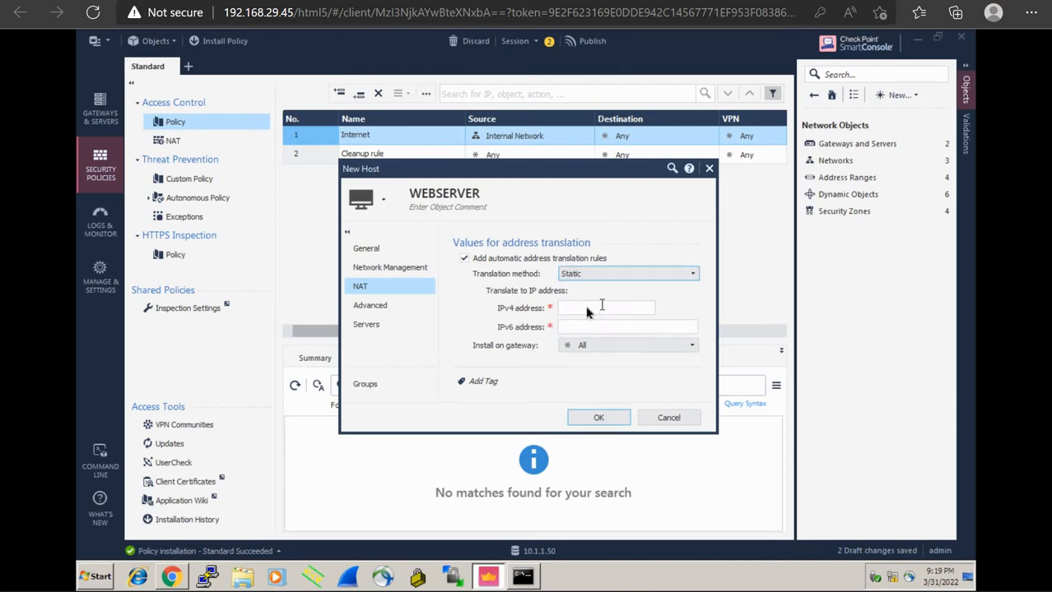
click(586, 309)
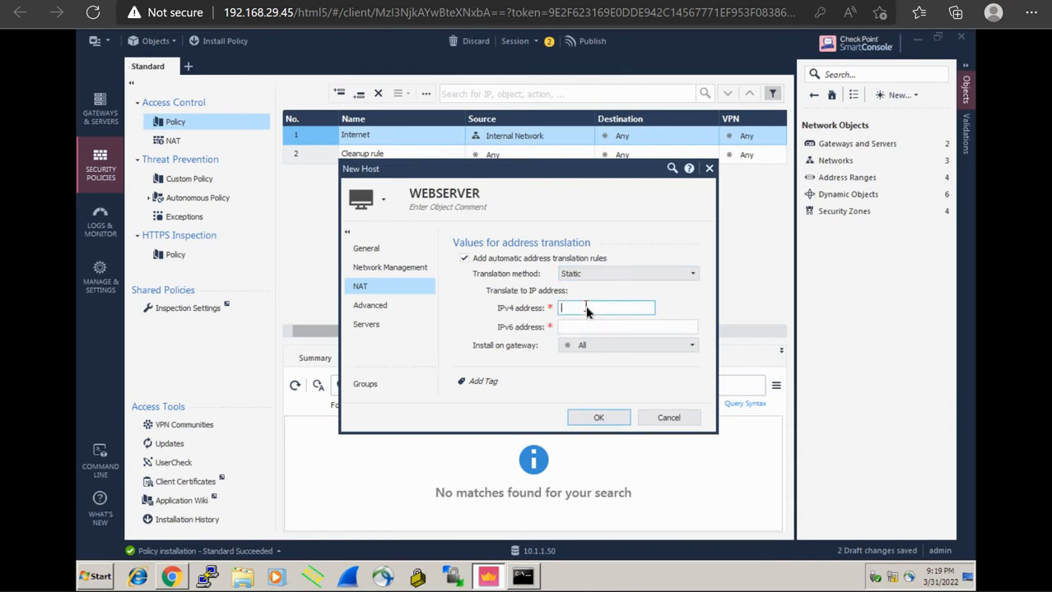
text(10.1.1.51)
click(280, 2)
click(599, 418)
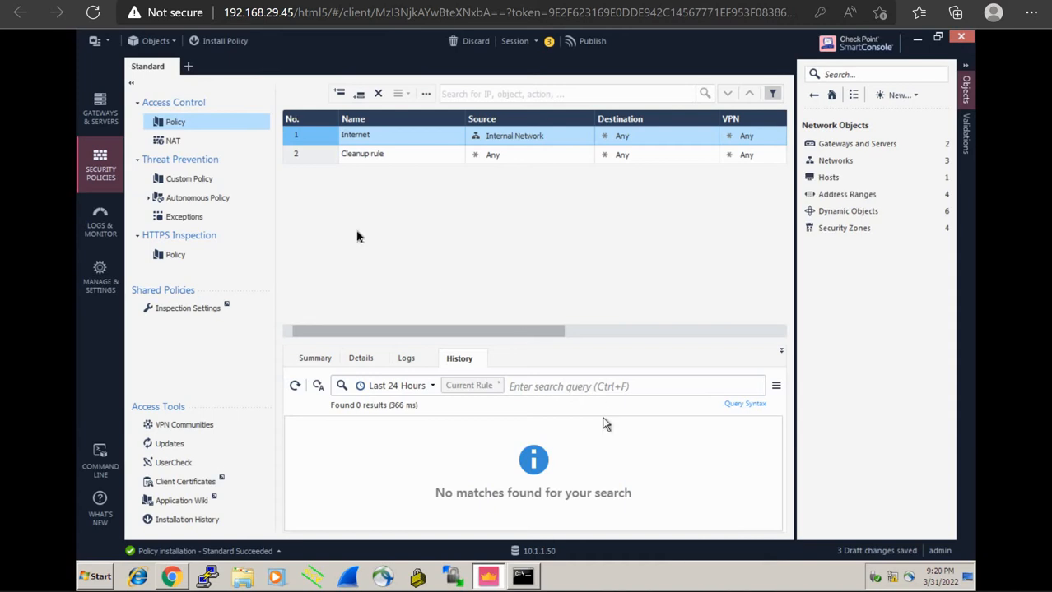
Inspect WEBSERVER's two automatic Machine Static NAT rules in the NAT rulebase
click(203, 147)
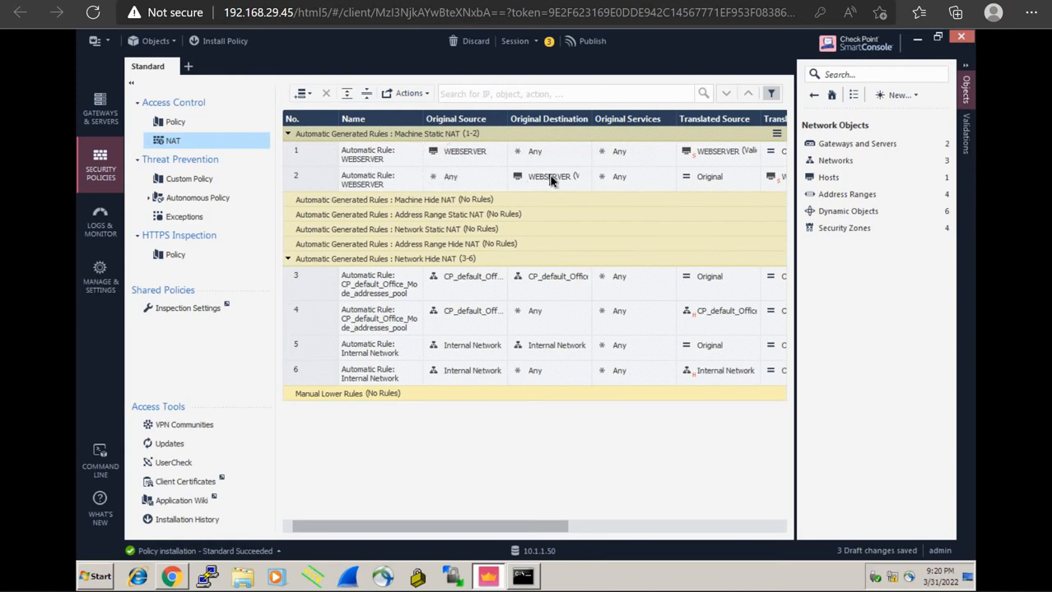
mouse_move(551, 180)
drag(519, 526, 604, 520)
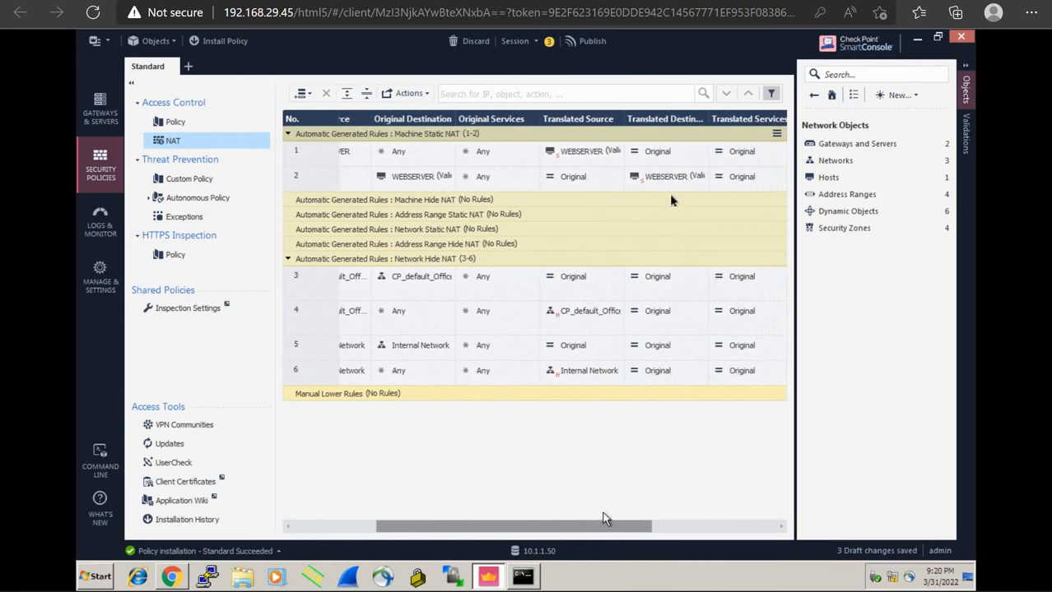
mouse_move(669, 181)
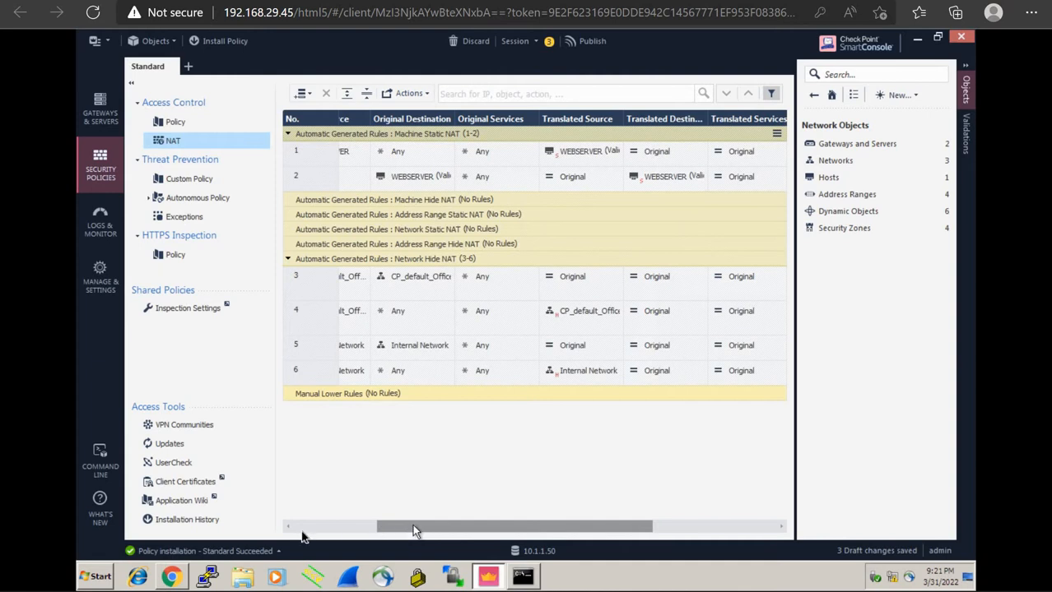
click(303, 531)
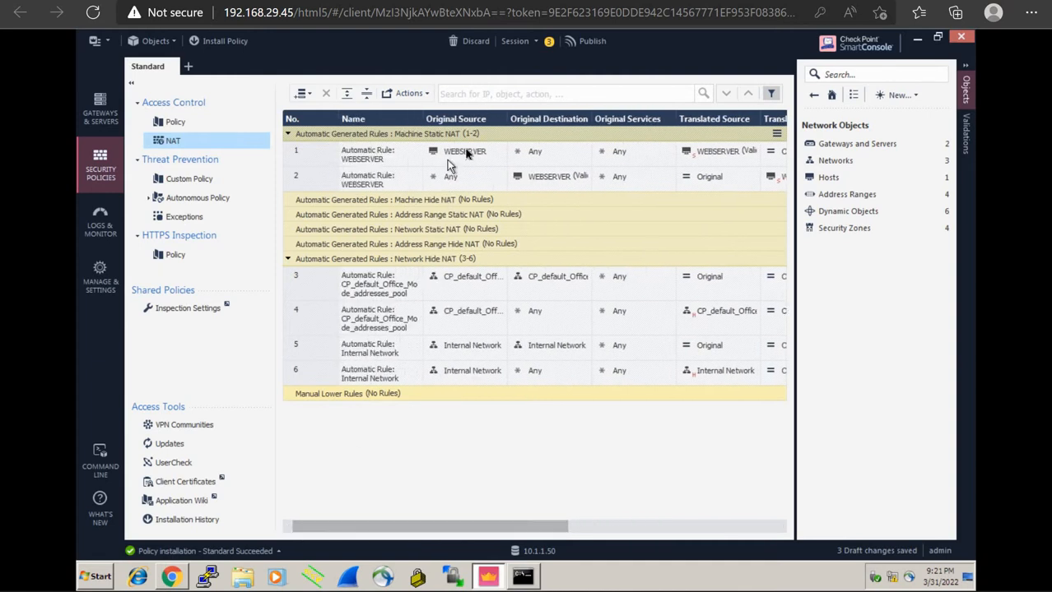
mouse_move(466, 153)
mouse_move(733, 160)
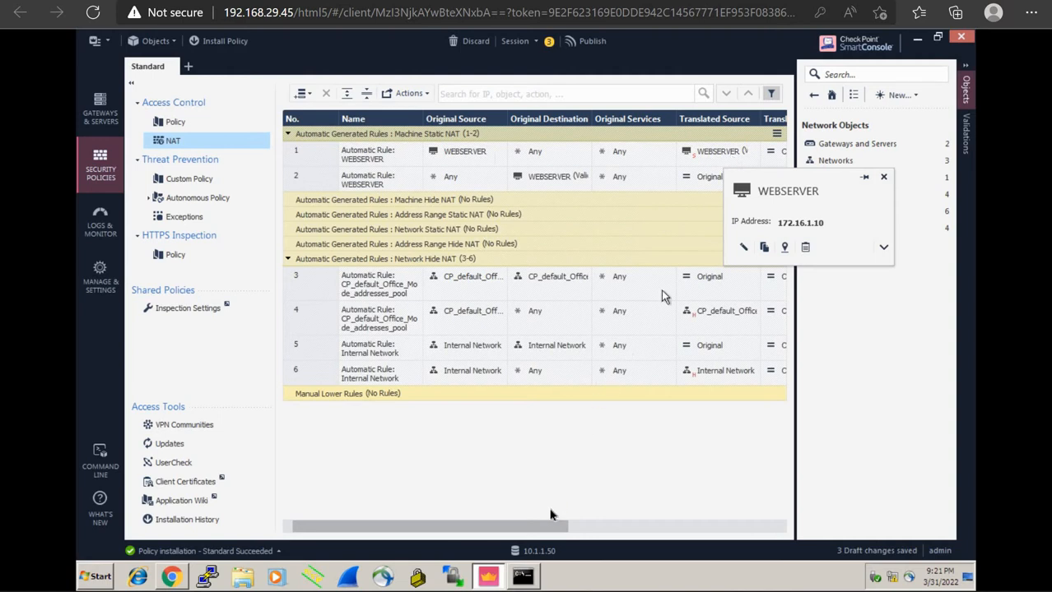
drag(541, 529, 629, 527)
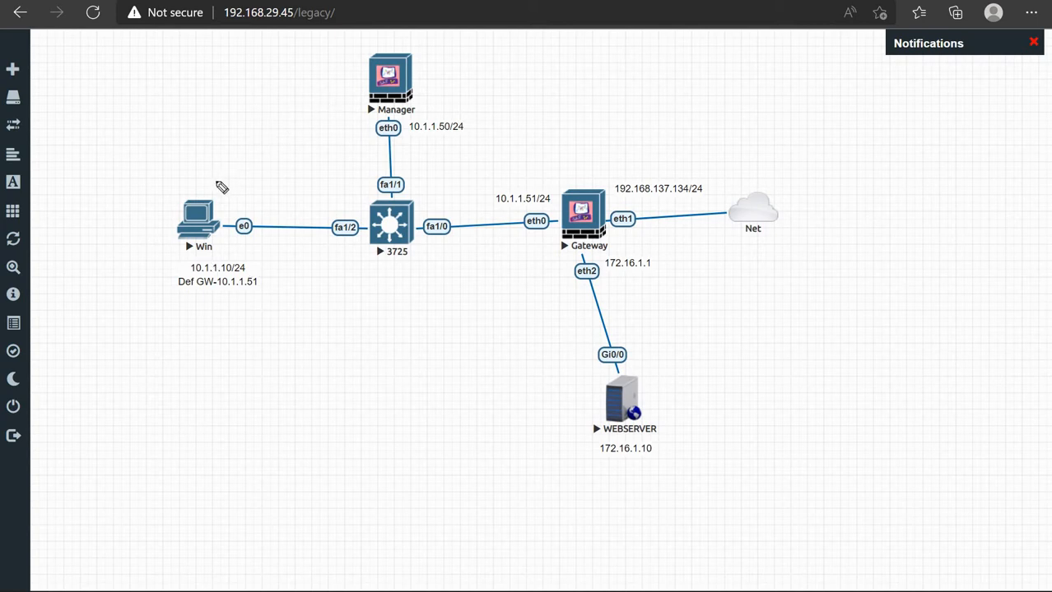
Draw the traffic path from Win through Gateway to WEBSERVER, labelled SIP 10.1.1.10
mouse_move(216, 181)
mouse_down()
mouse_move(288, 146)
mouse_move(466, 148)
mouse_move(520, 163)
mouse_up()
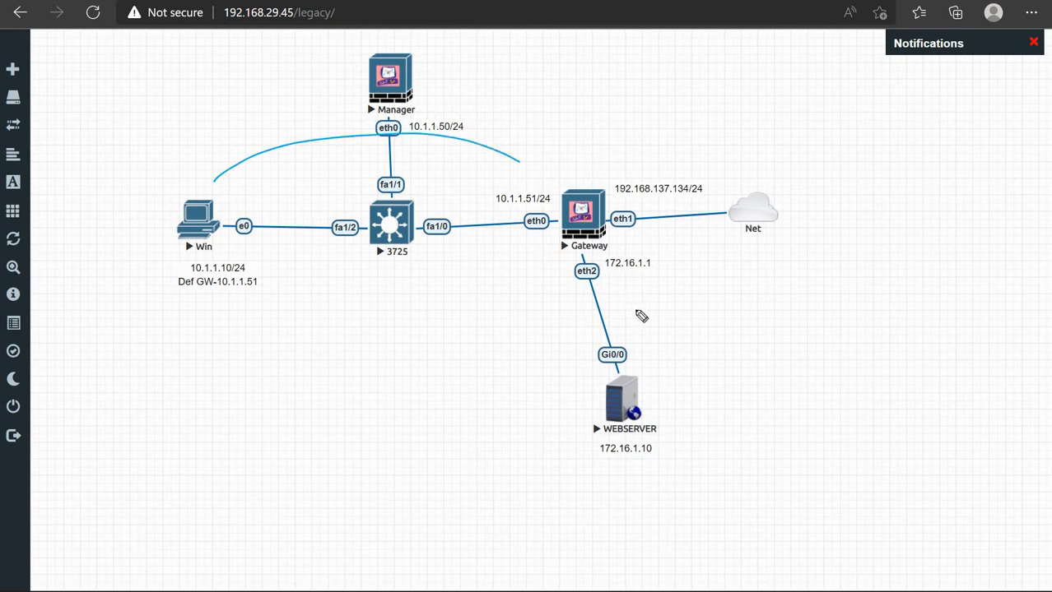
drag(642, 316, 632, 279)
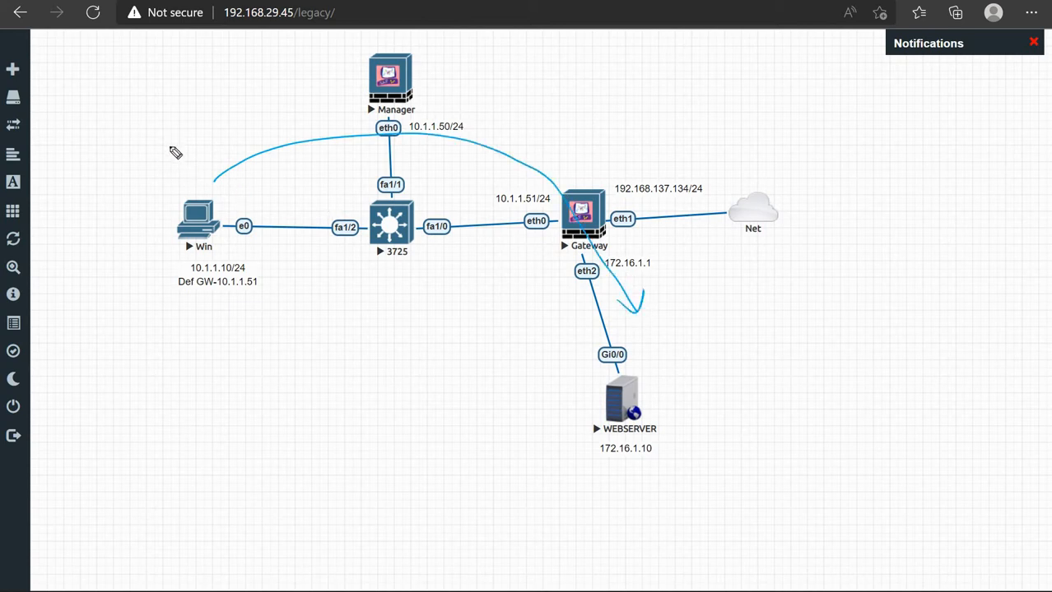
mouse_move(180, 139)
mouse_down()
mouse_move(168, 155)
mouse_move(187, 152)
mouse_up()
drag(182, 154, 235, 138)
mouse_move(254, 120)
mouse_down()
mouse_move(255, 130)
mouse_move(274, 130)
mouse_move(276, 118)
mouse_move(288, 129)
mouse_move(336, 112)
mouse_up()
click(316, 118)
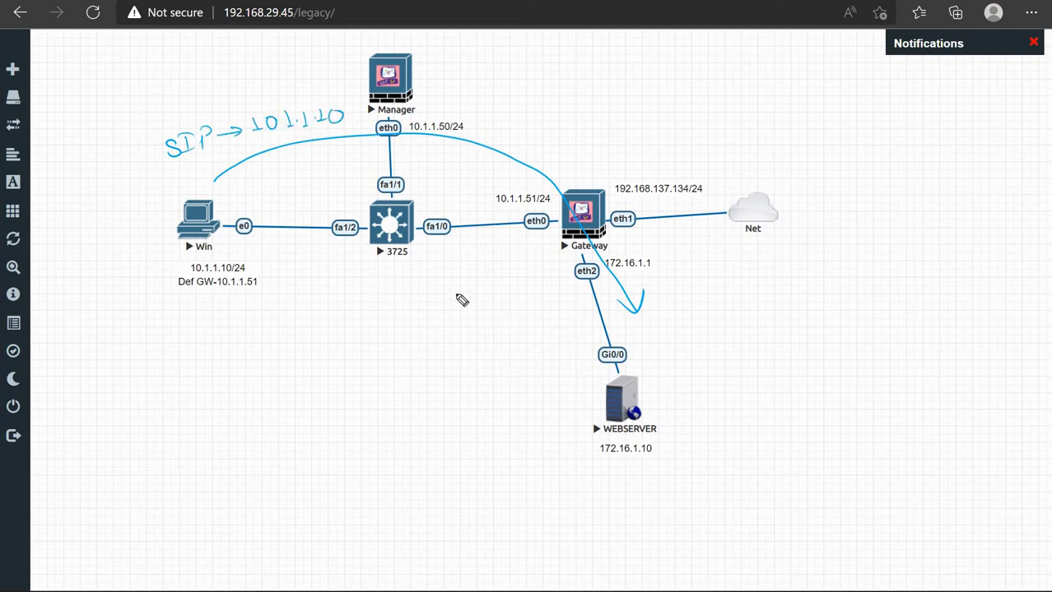
Draw the return arrow from WEBSERVER labelled DIP 10.1.1.10, then erase all annotations
mouse_move(568, 361)
mouse_down()
mouse_move(534, 325)
mouse_move(365, 282)
mouse_move(252, 310)
mouse_move(268, 315)
mouse_up()
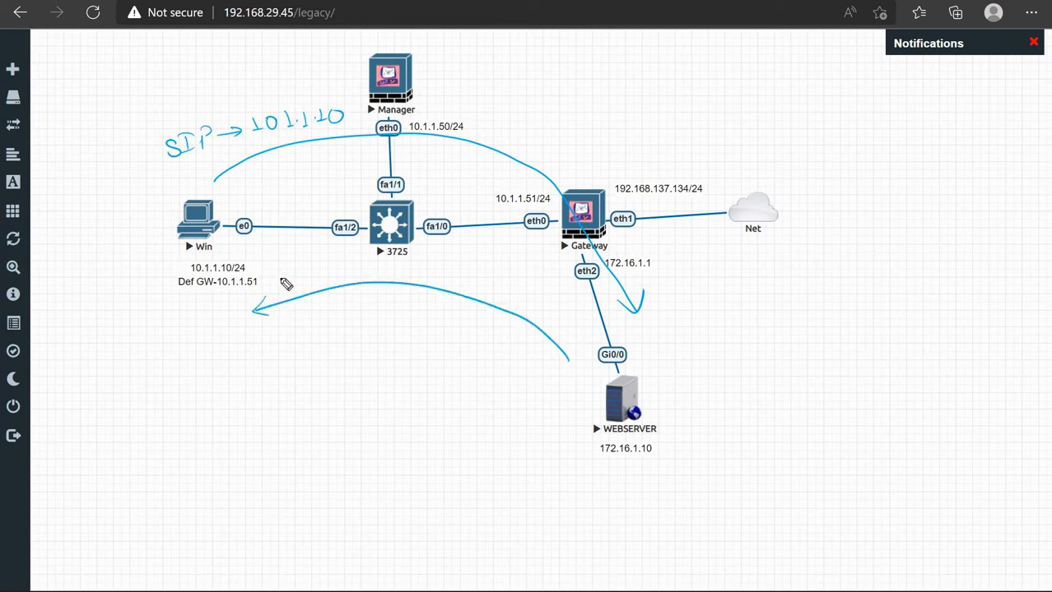
drag(280, 267, 278, 283)
mouse_move(280, 267)
mouse_down()
mouse_move(279, 283)
mouse_move(355, 272)
mouse_move(347, 278)
mouse_up()
mouse_move(367, 265)
mouse_down()
mouse_move(368, 274)
mouse_move(377, 266)
mouse_move(417, 276)
mouse_move(455, 263)
mouse_up()
click(387, 275)
click(407, 275)
click(429, 269)
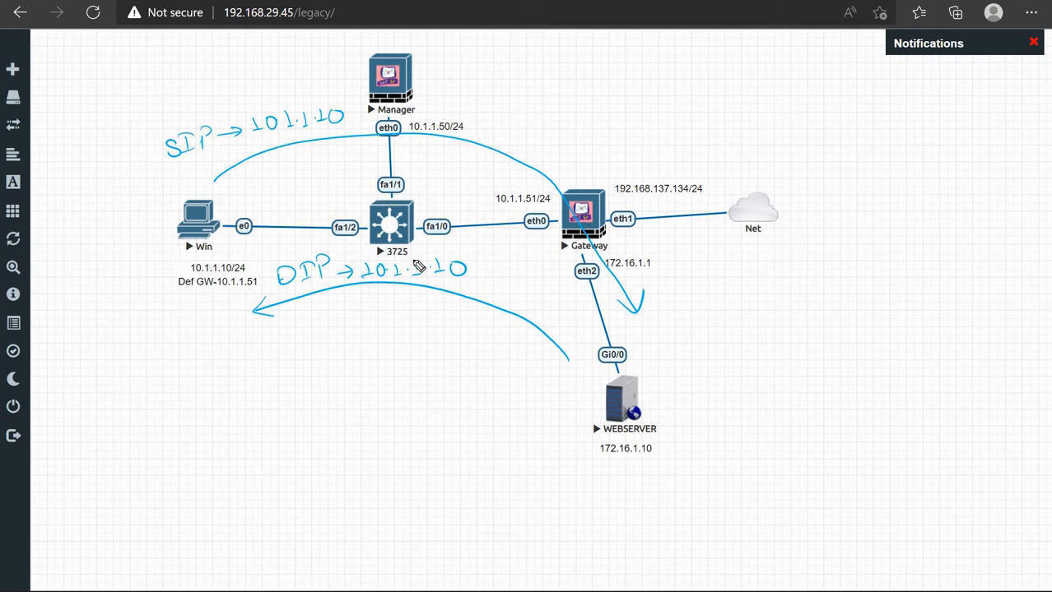
key(e)
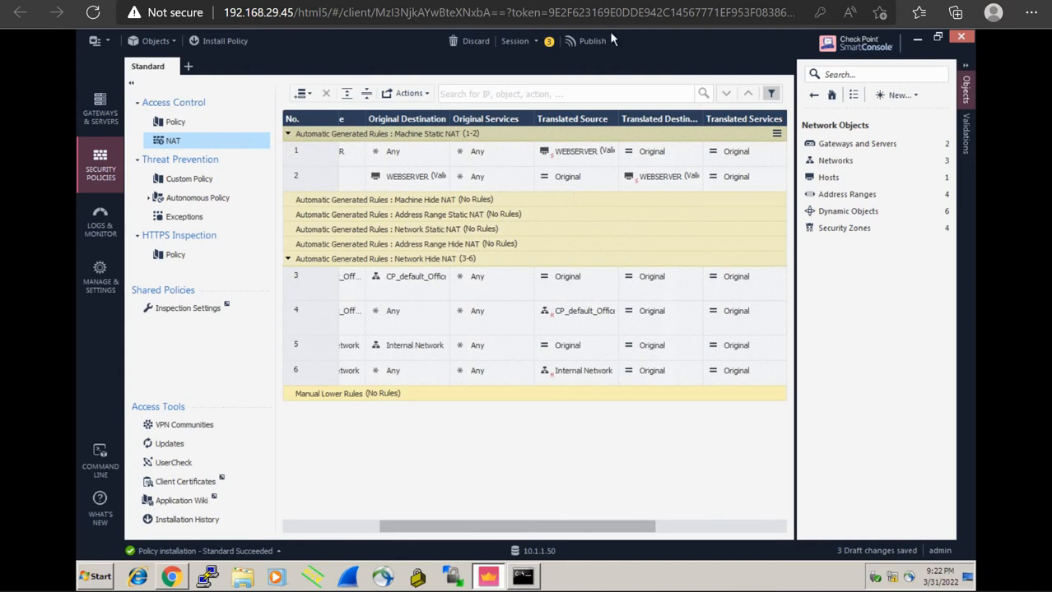
Open the gateway's Gaia Portal at 10.1.1.51 in Chrome
click(172, 576)
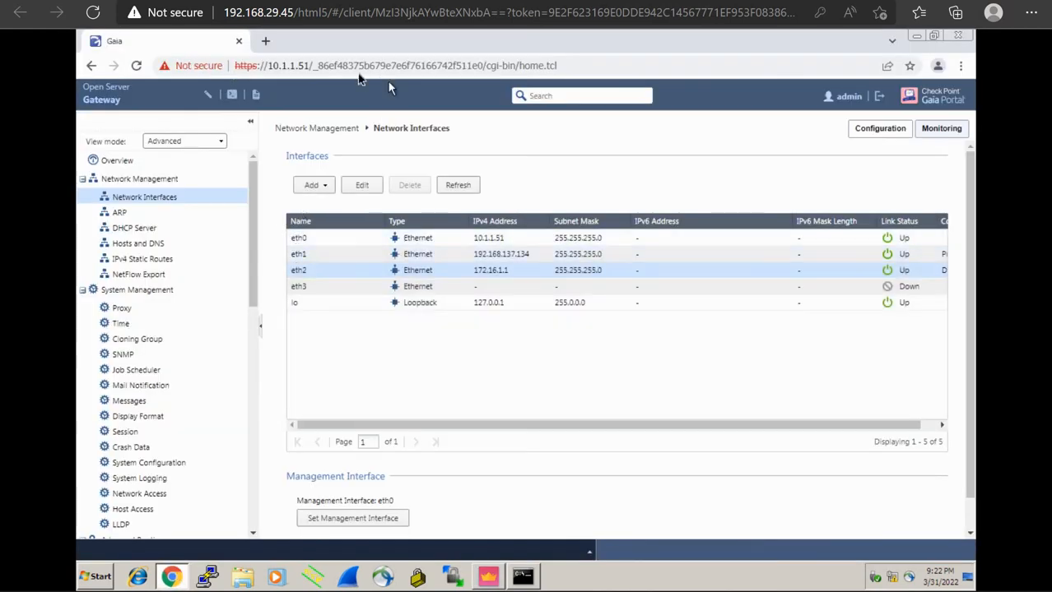
click(317, 72)
text(10.)
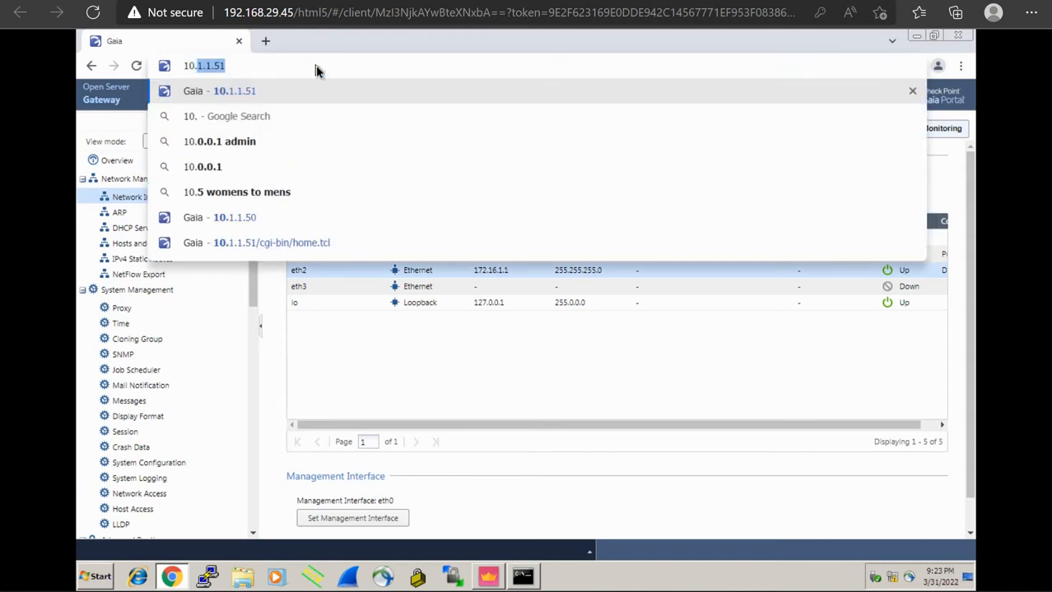
text(1)
key(Return)
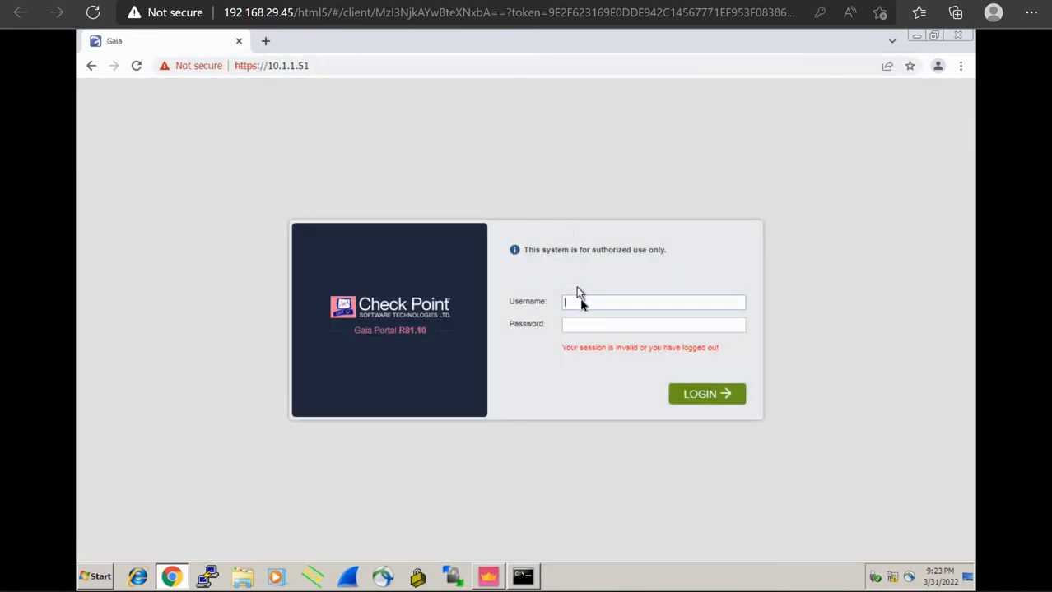
Sign in to the Gaia Portal with the admin username and password, then return to SmartConsole
key(Tab)
key(Return)
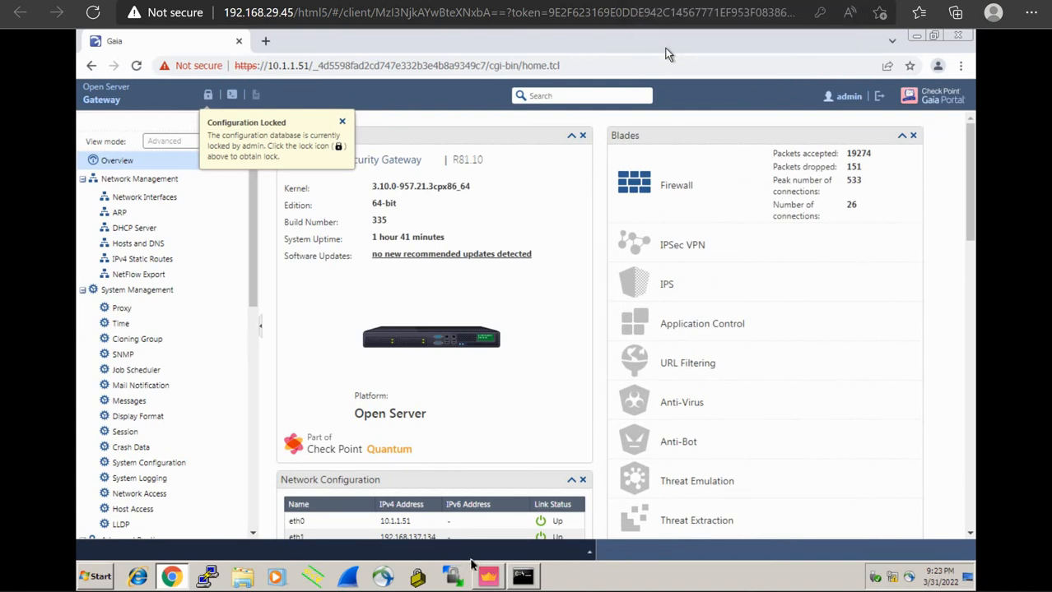
click(485, 578)
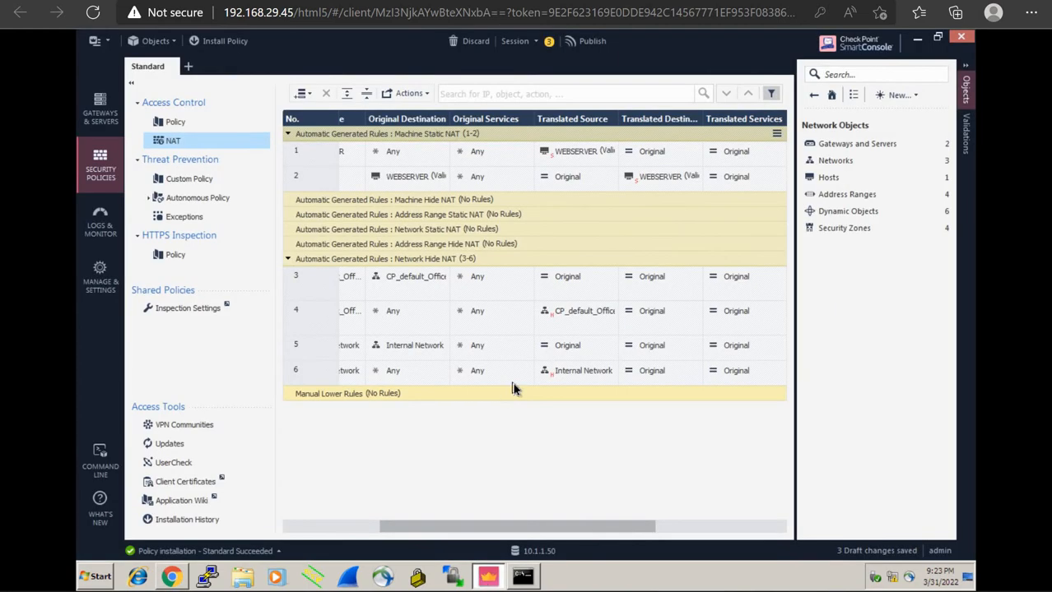
Review the Access Control rules and Internal Network object, then Publish & Install the 3 drafts
click(195, 125)
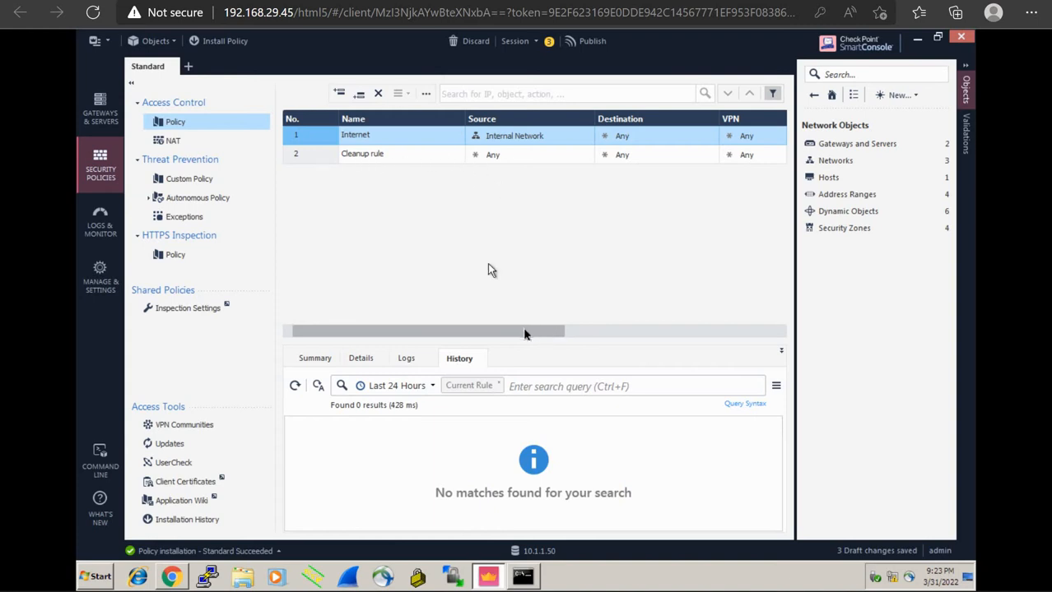
drag(551, 331, 680, 331)
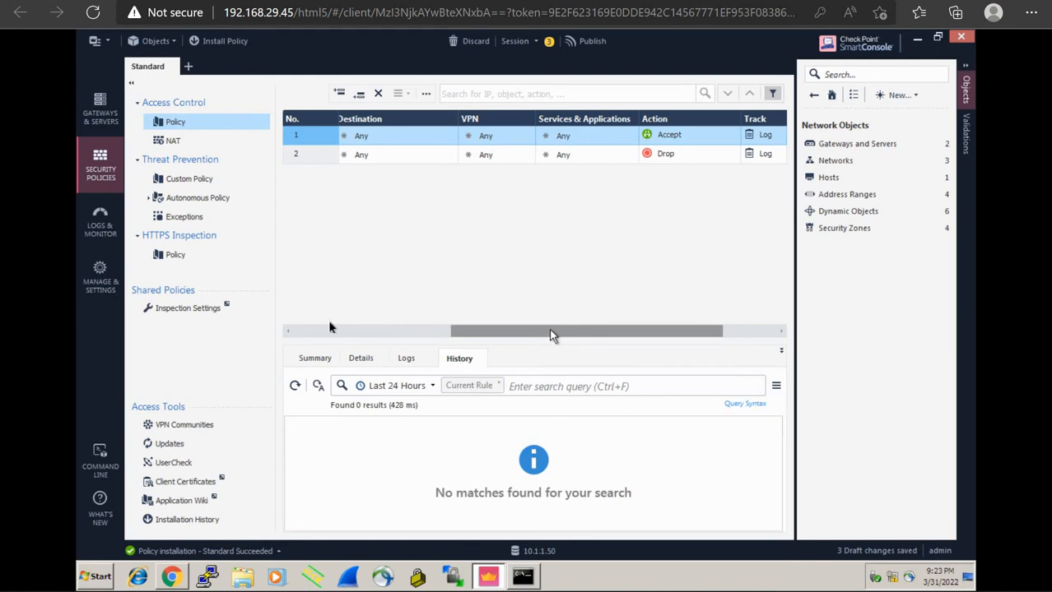
drag(487, 334, 266, 335)
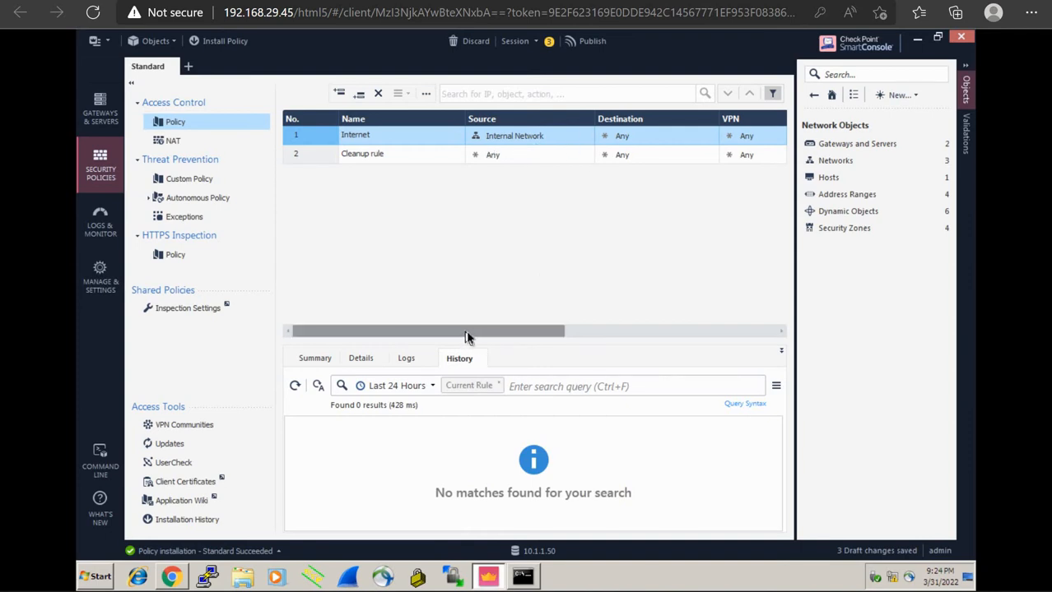
drag(465, 338, 443, 332)
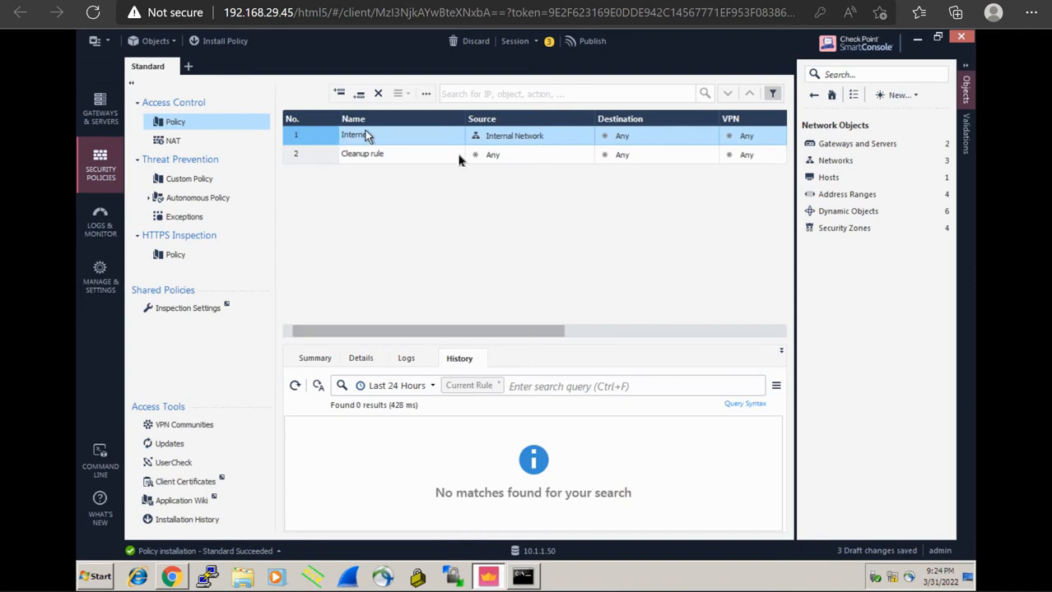
mouse_move(506, 141)
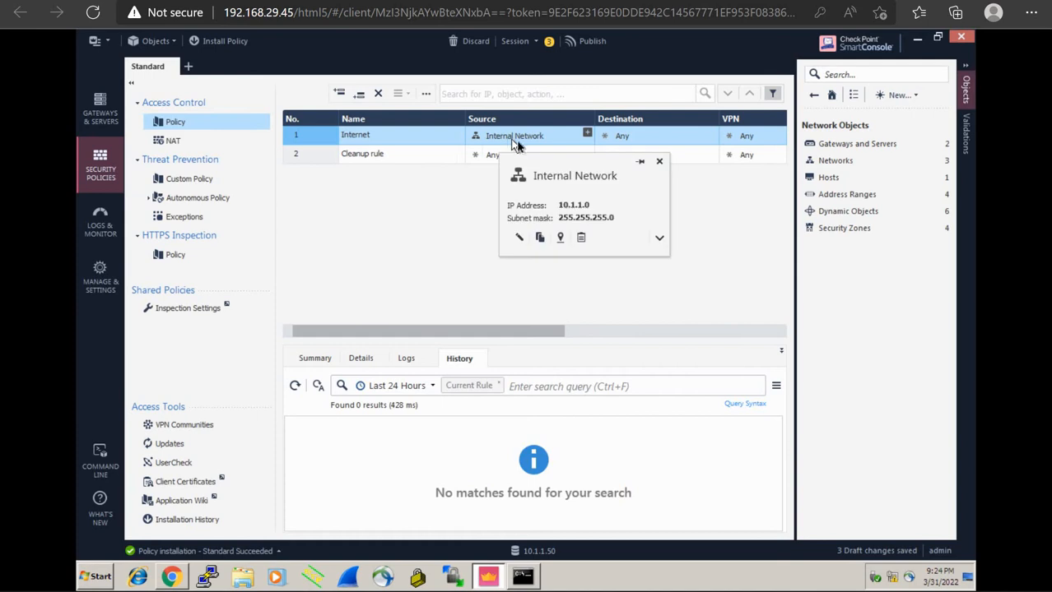
drag(492, 334, 430, 331)
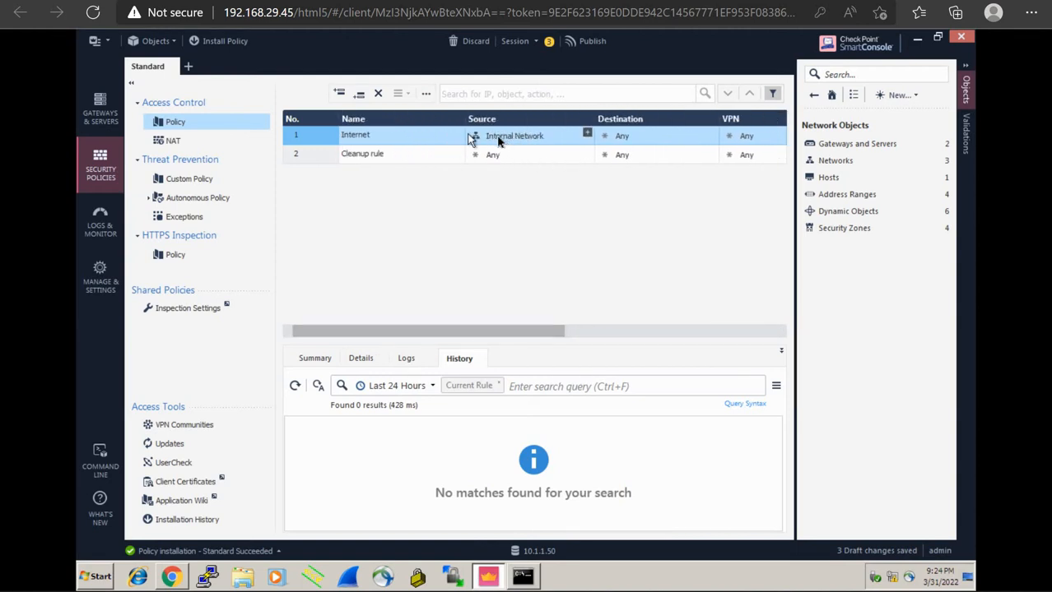
click(216, 41)
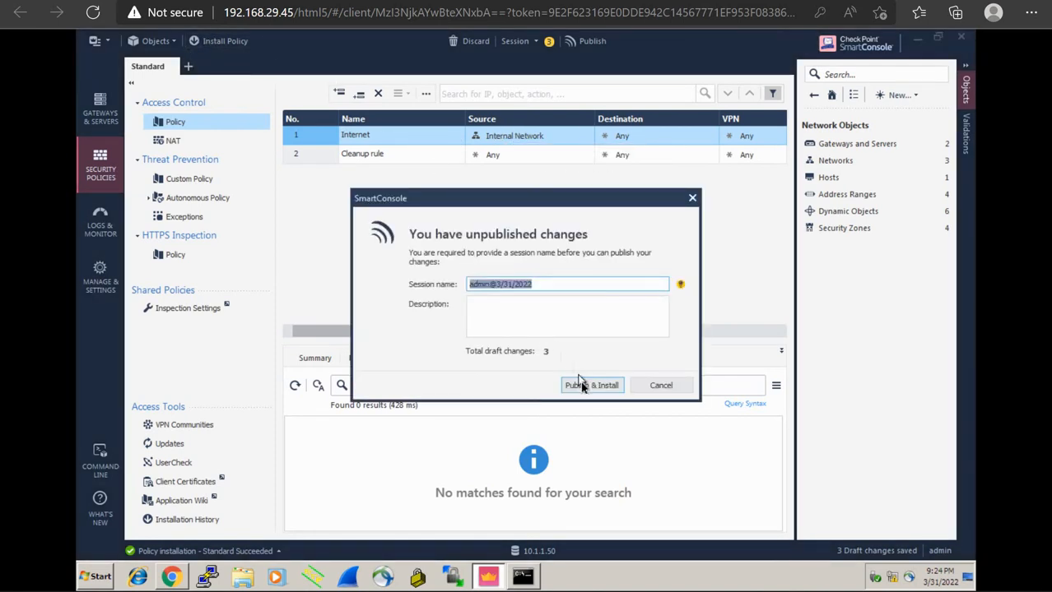
click(581, 385)
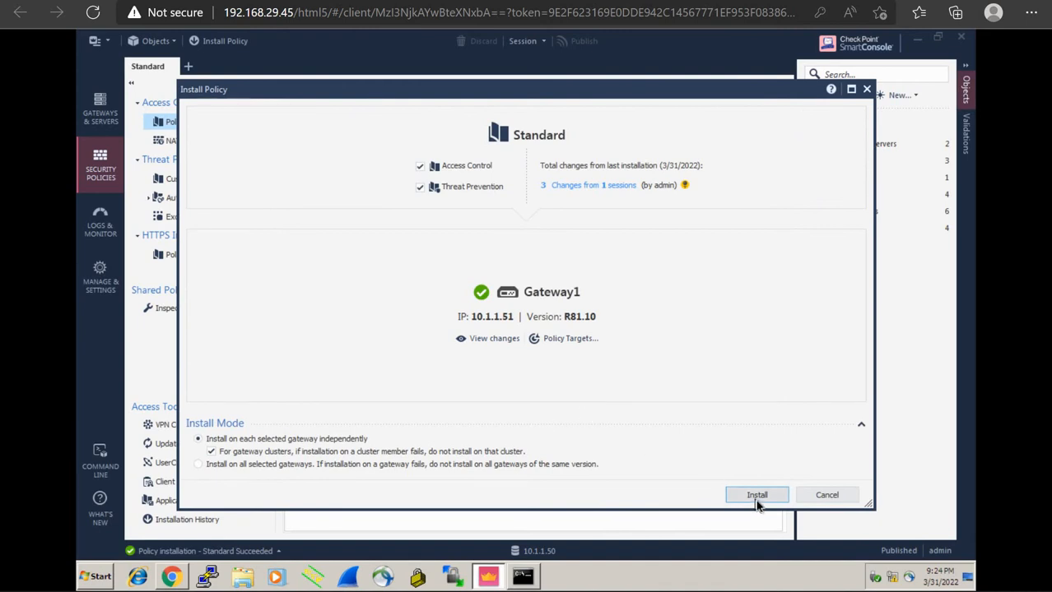
Install the Standard policy with Access Control and Threat Prevention on Gateway1
click(757, 497)
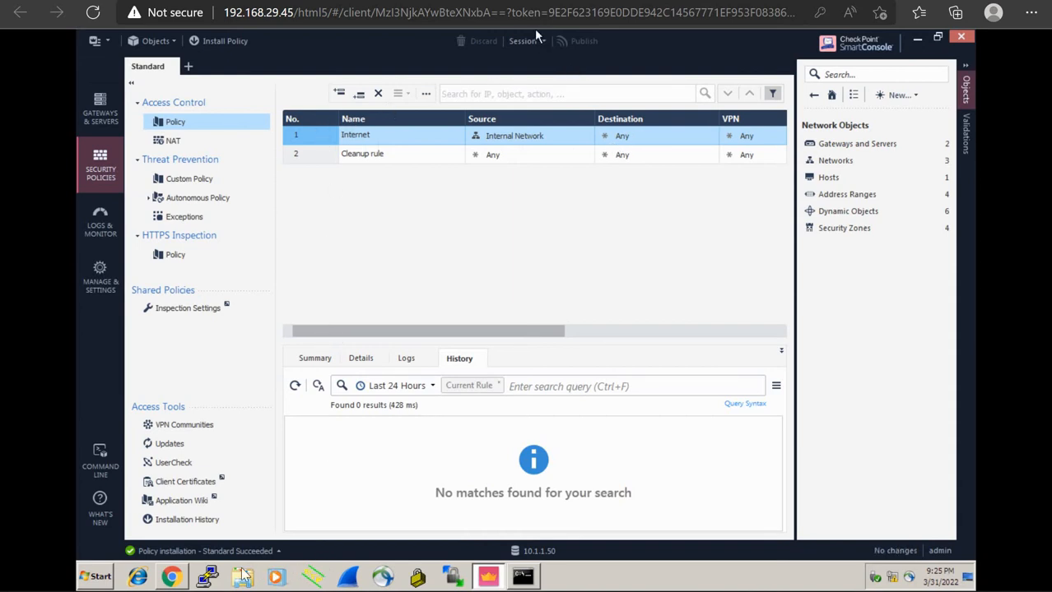
Dismiss the Gaia Portal connection error and start re-entering the 10.1.1.51 address over http
click(172, 577)
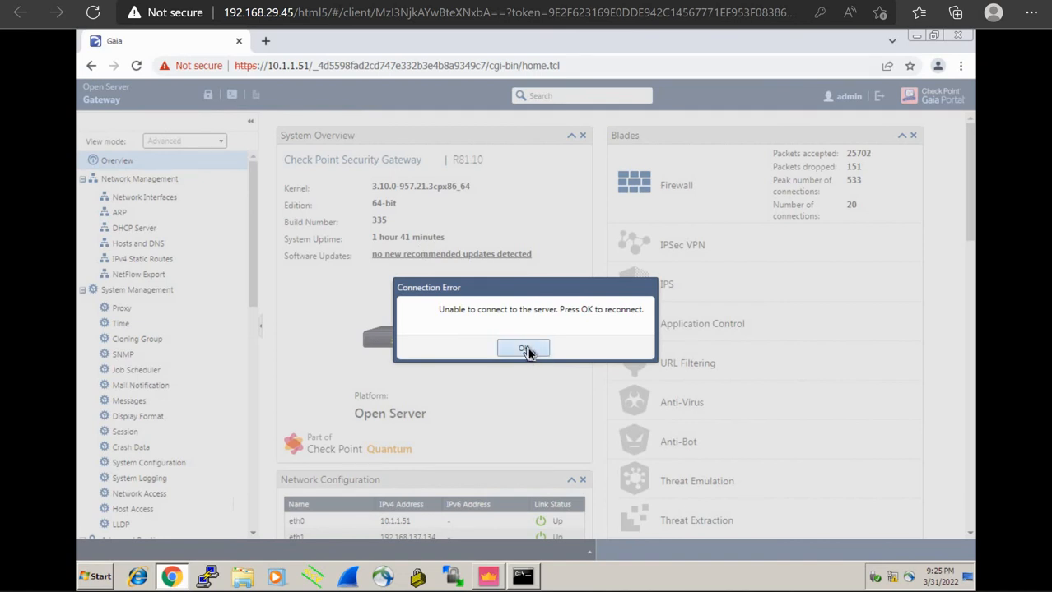
click(524, 349)
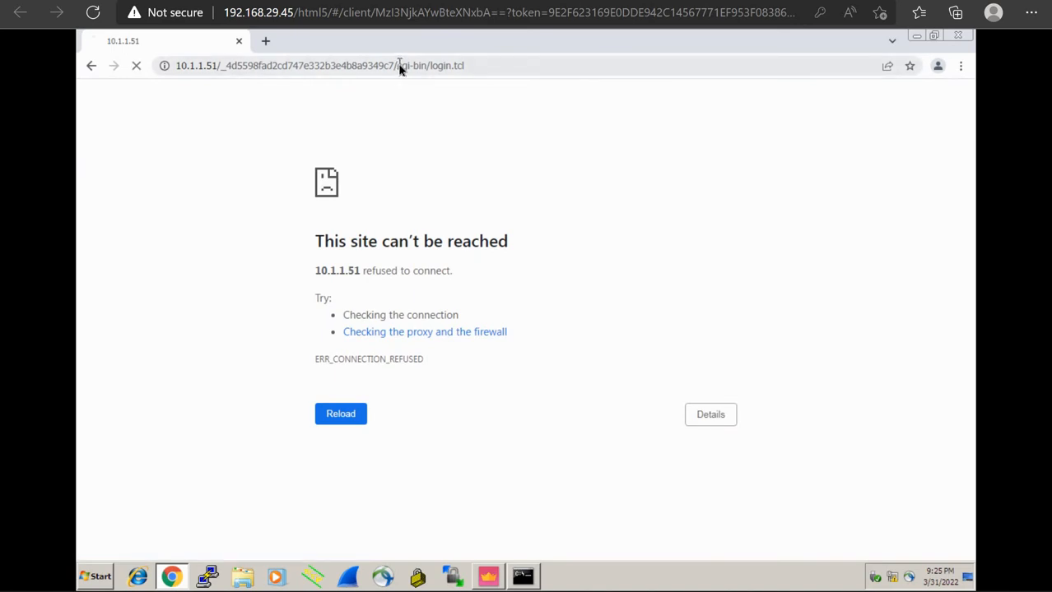
click(401, 67)
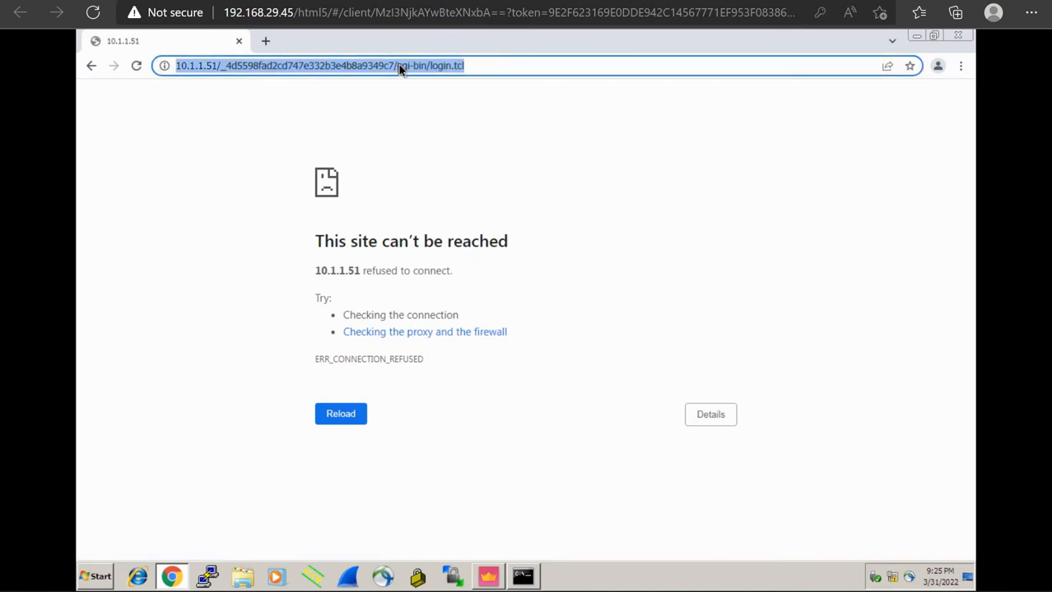
text(htt)
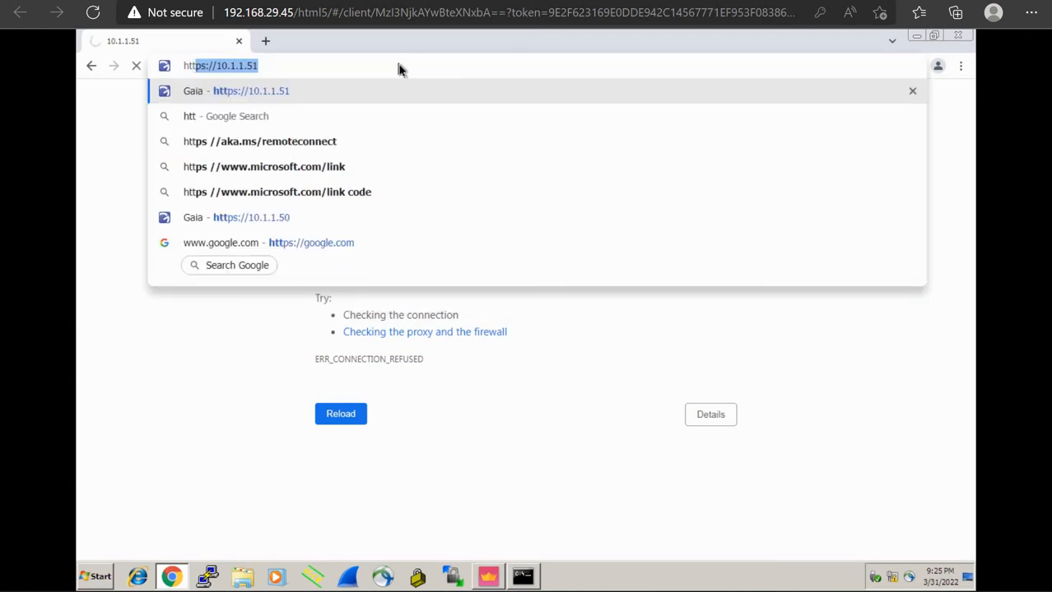
text(p)
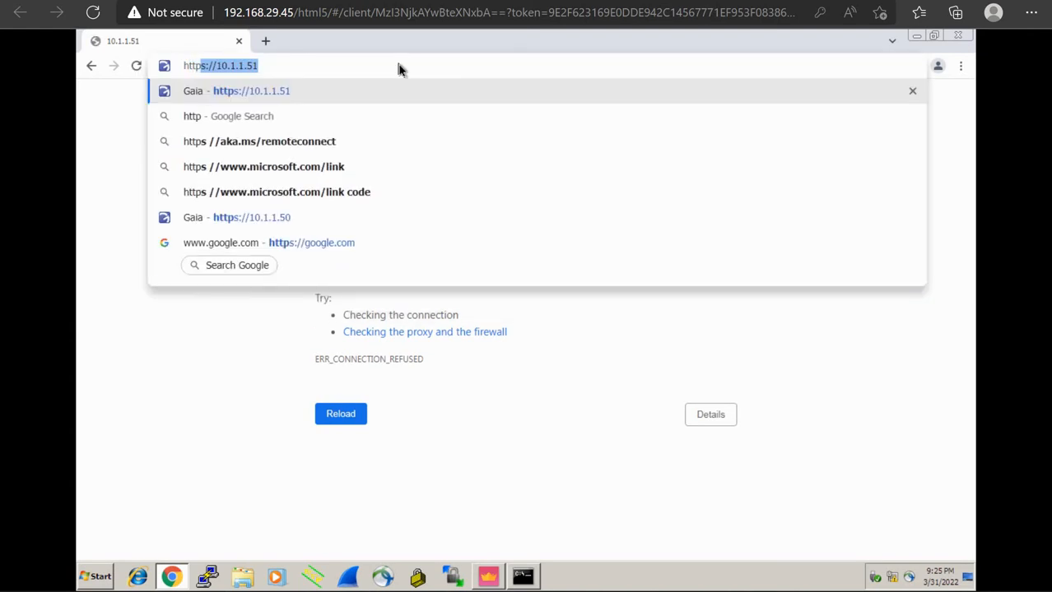
text(:)
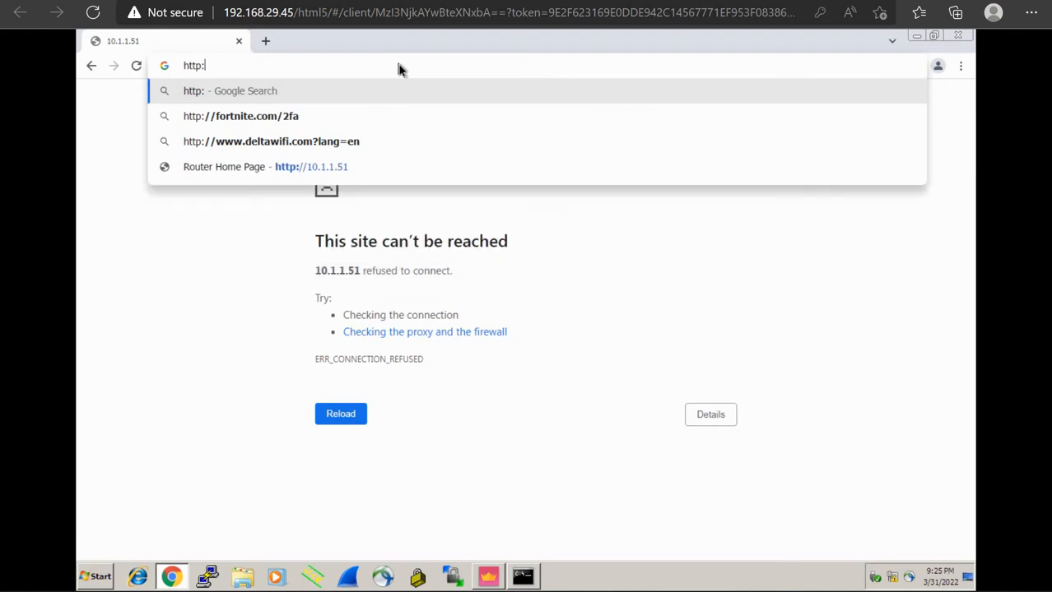
click(368, 166)
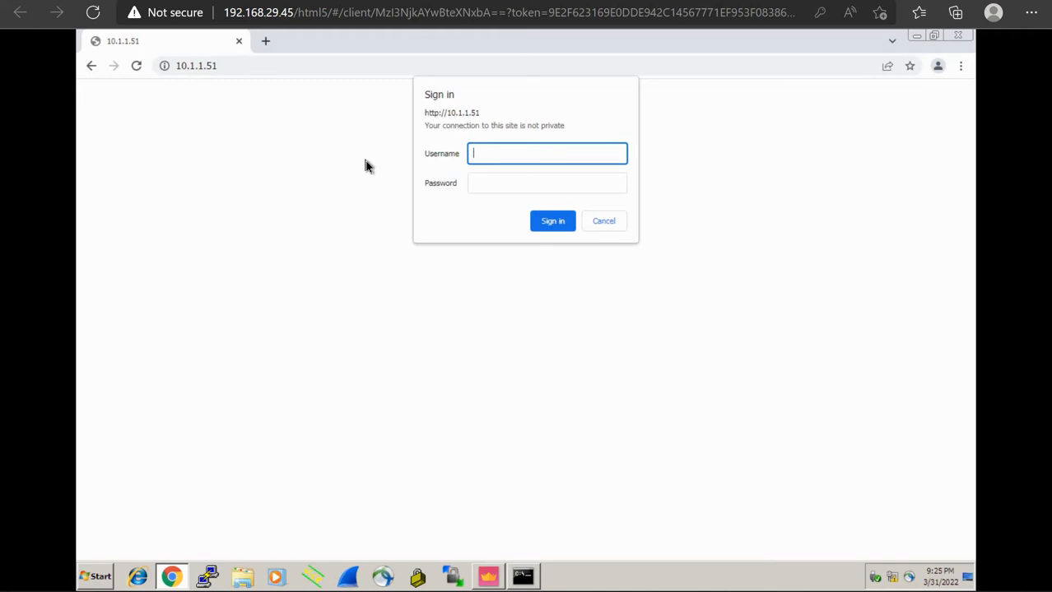
key(Tab)
text(cis)
key(BackSpace)
key(BackSpace)
key(BackSpace)
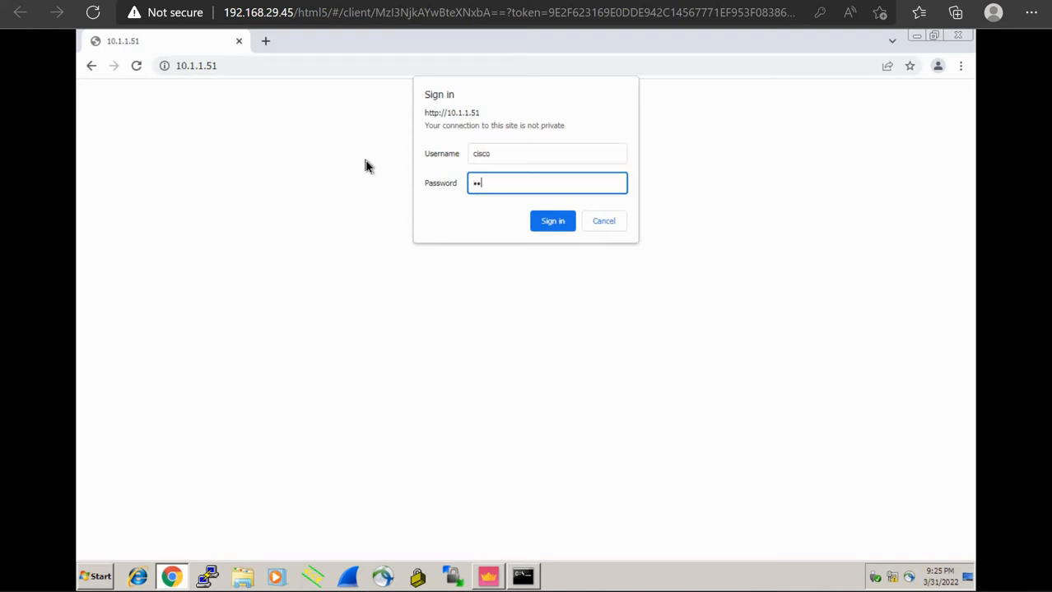
key(Return)
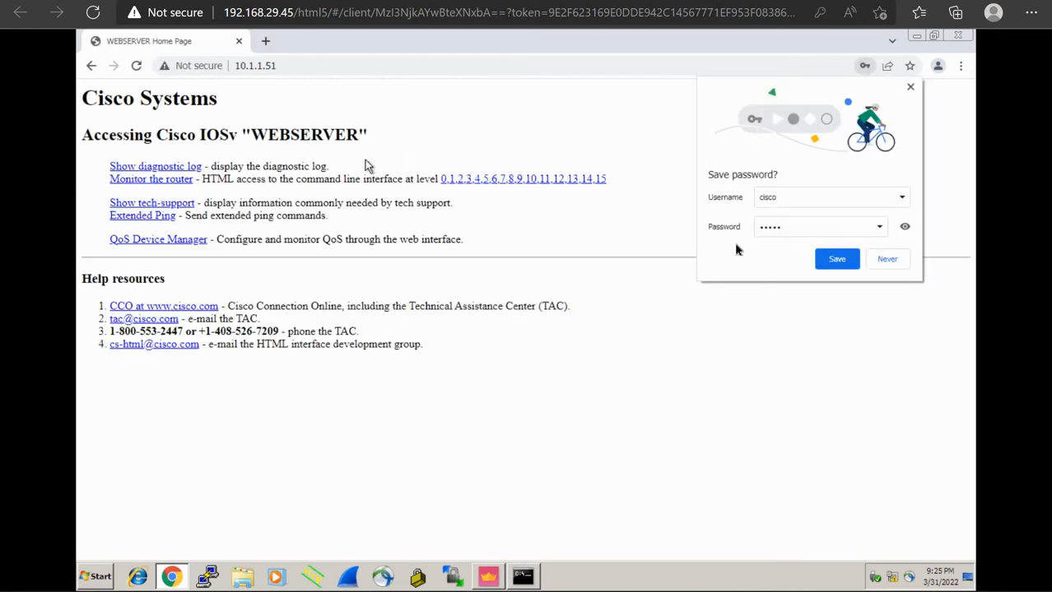
click(894, 264)
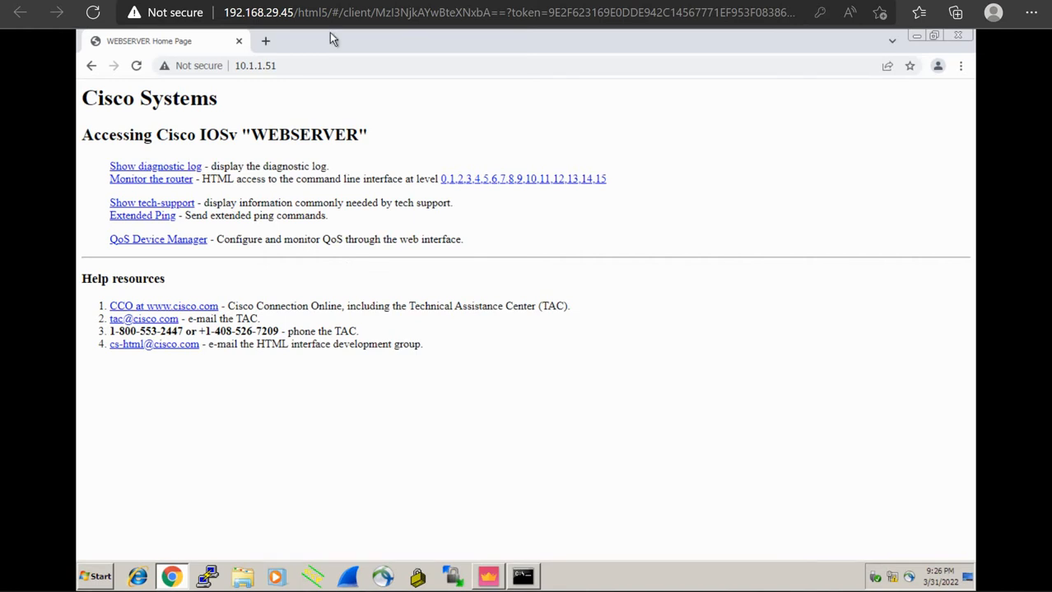
click(329, 1)
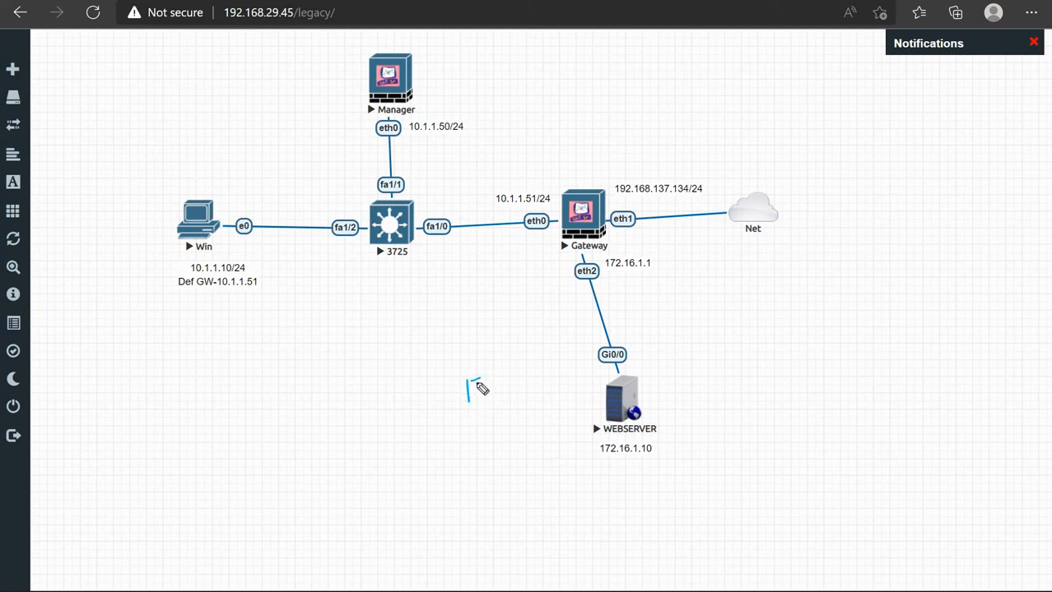
Handwrite .11 and .13 on either side of WEBSERVER on the topology
mouse_move(477, 375)
mouse_down()
mouse_move(476, 399)
mouse_move(487, 397)
mouse_up()
click(458, 398)
click(686, 379)
drag(696, 368, 701, 385)
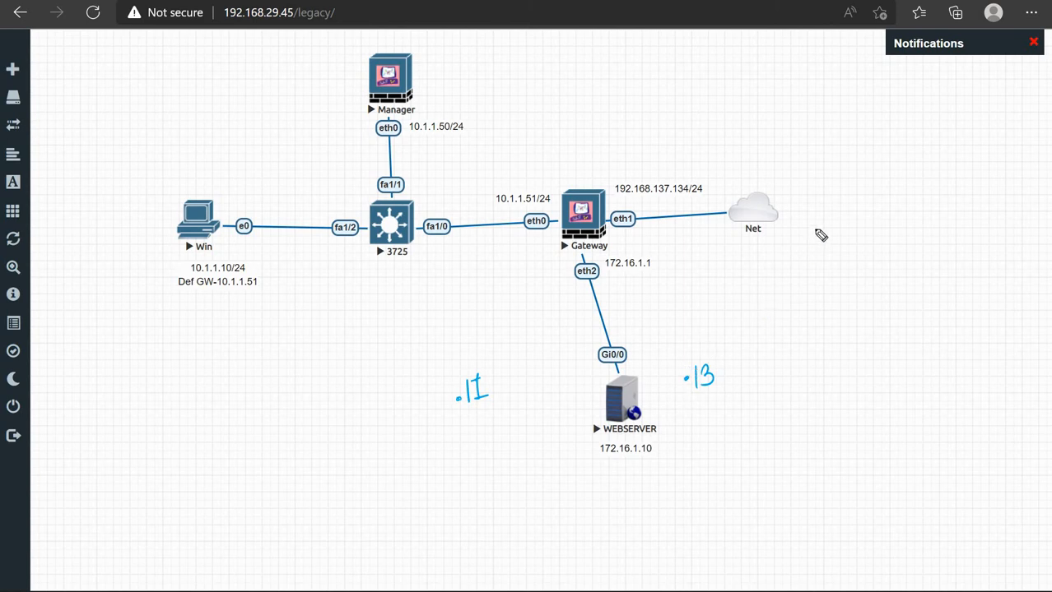
Sketch two computers to the right of the Net cloud
mouse_move(816, 223)
mouse_down()
mouse_move(816, 245)
mouse_move(841, 246)
mouse_up()
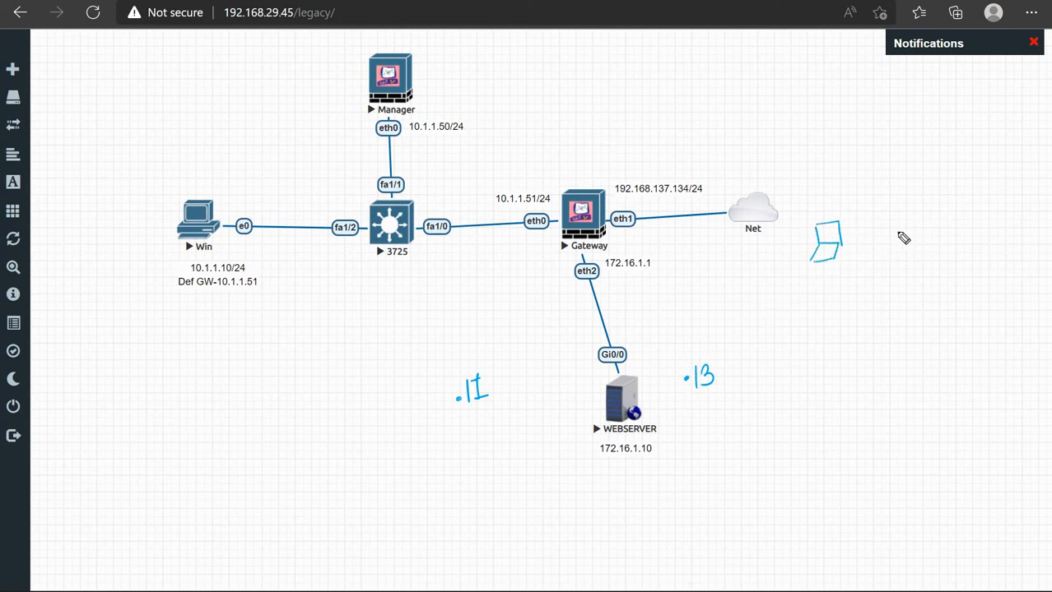
mouse_move(900, 230)
mouse_down()
mouse_move(900, 248)
mouse_move(916, 247)
mouse_move(891, 262)
mouse_up()
drag(914, 247, 910, 260)
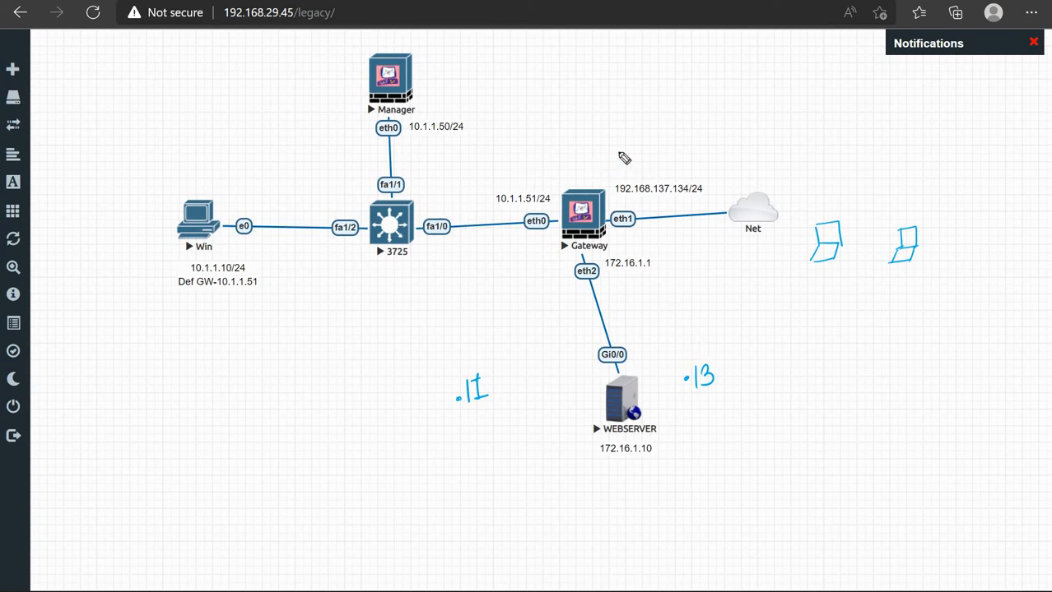
Draw an arrow down to the Gateway and write 100.1.1.1 above it
mouse_move(616, 154)
mouse_down()
mouse_move(628, 158)
mouse_move(611, 175)
mouse_move(618, 165)
mouse_up()
mouse_move(657, 116)
mouse_down()
mouse_move(659, 134)
mouse_move(676, 114)
mouse_move(767, 121)
mouse_up()
click(728, 120)
click(750, 120)
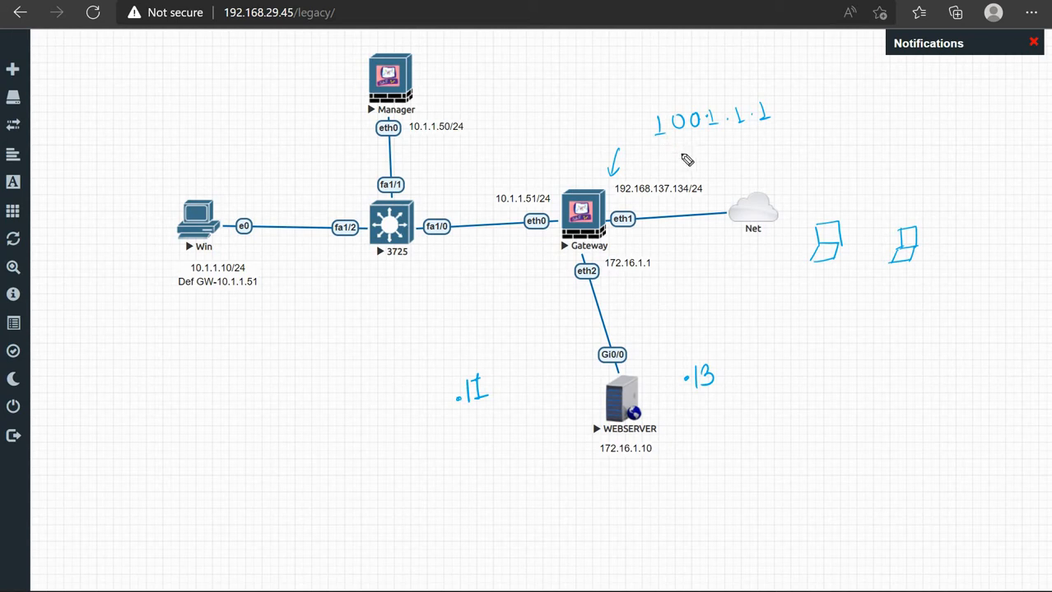
Write 100.1.1.2 with an arrow curving down to .13
mouse_move(676, 141)
mouse_down()
mouse_move(690, 153)
mouse_move(691, 139)
mouse_move(716, 152)
mouse_move(772, 148)
mouse_up()
click(702, 143)
click(728, 142)
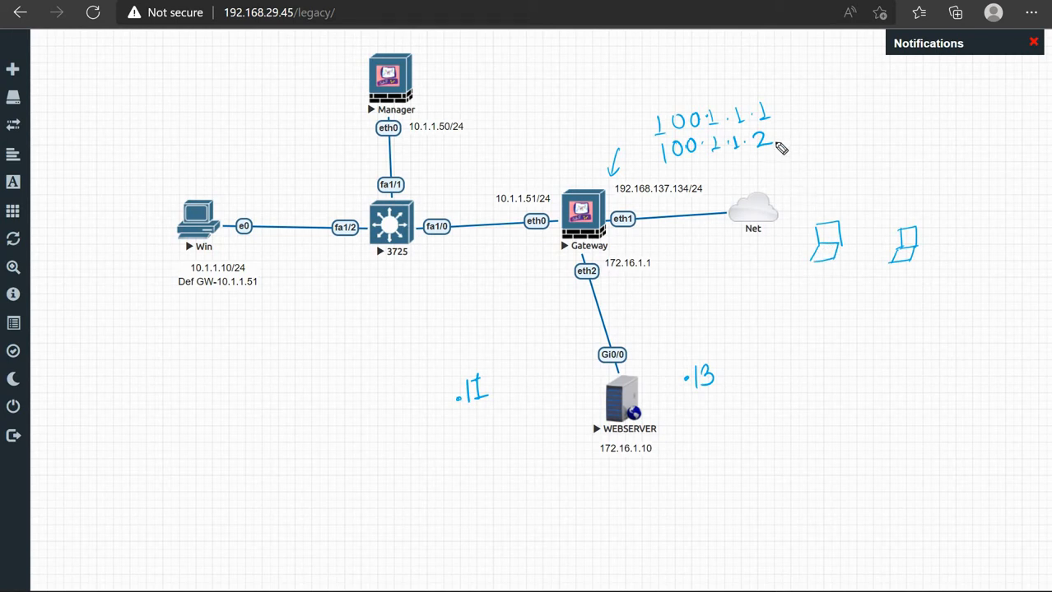
mouse_move(806, 134)
mouse_down()
mouse_move(771, 139)
mouse_move(783, 144)
mouse_up()
drag(658, 153, 685, 362)
click(685, 379)
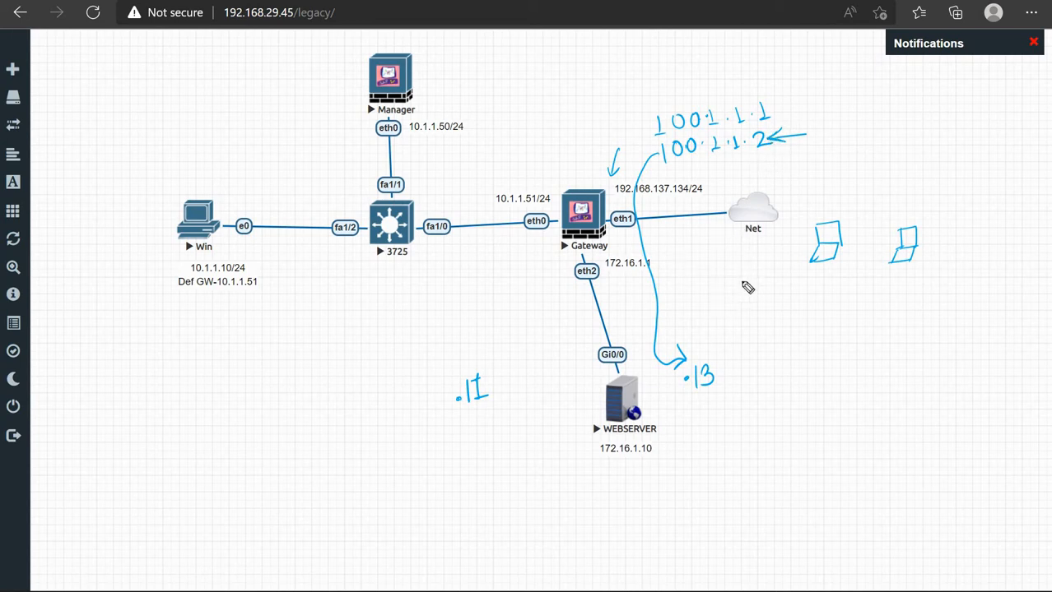
Write the circled address below Net followed by port :80
mouse_move(726, 278)
mouse_down()
mouse_move(724, 295)
mouse_move(737, 281)
mouse_move(822, 290)
mouse_move(702, 296)
mouse_move(832, 311)
mouse_move(851, 288)
mouse_up()
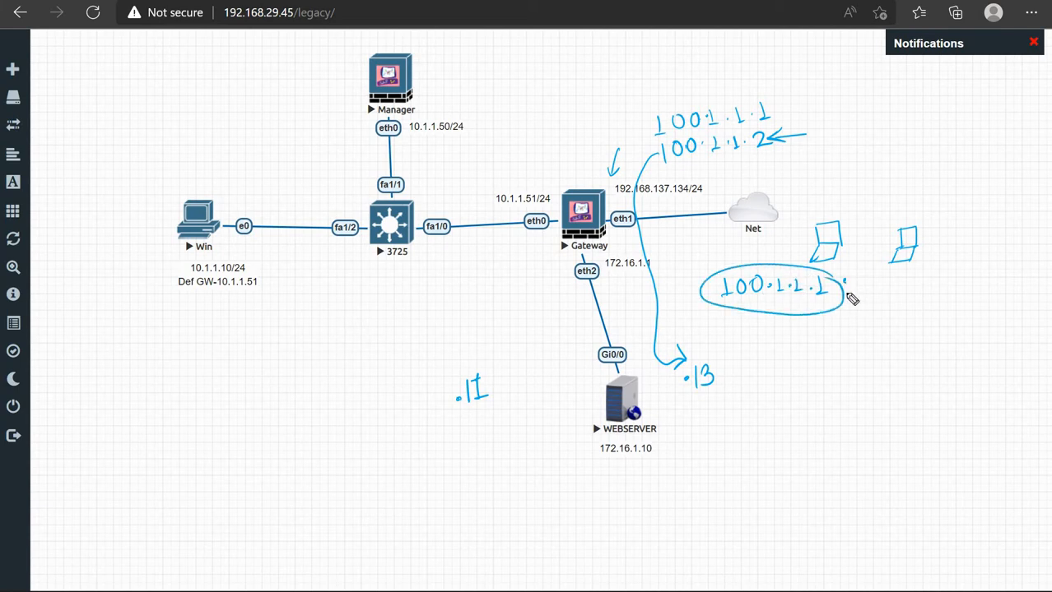
click(845, 282)
mouse_move(864, 276)
mouse_down()
mouse_move(859, 285)
mouse_move(877, 280)
mouse_up()
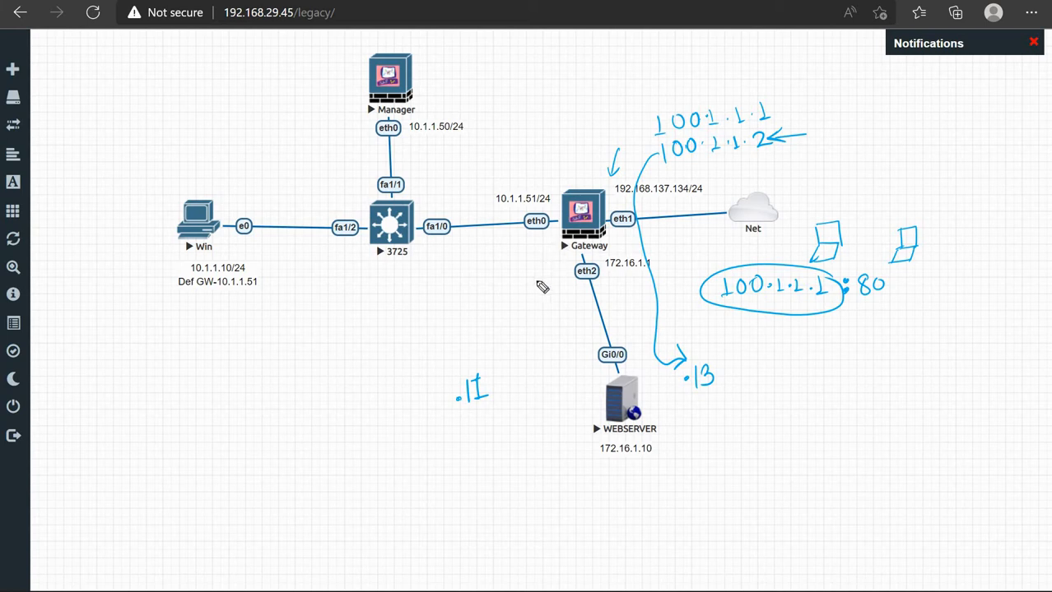
Draw an arrow from the Gateway to .11 and sketch servers at .11 and .13
mouse_move(556, 244)
mouse_down()
mouse_move(508, 378)
mouse_move(503, 368)
mouse_move(498, 429)
mouse_up()
mouse_move(498, 388)
mouse_down()
mouse_move(519, 438)
mouse_move(509, 436)
mouse_up()
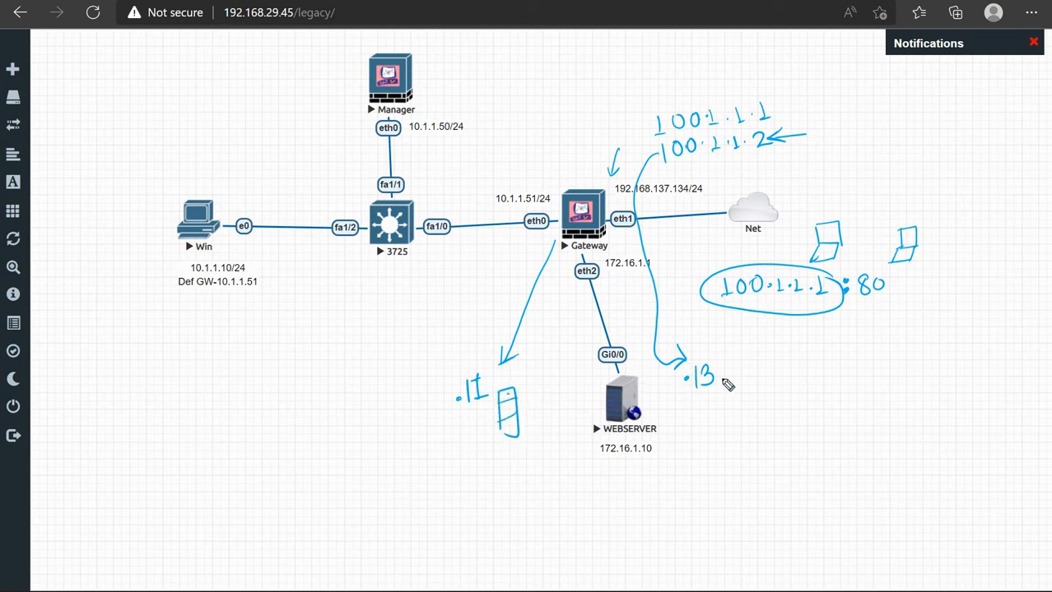
mouse_move(720, 393)
mouse_down()
mouse_move(721, 436)
mouse_move(739, 434)
mouse_move(724, 438)
mouse_up()
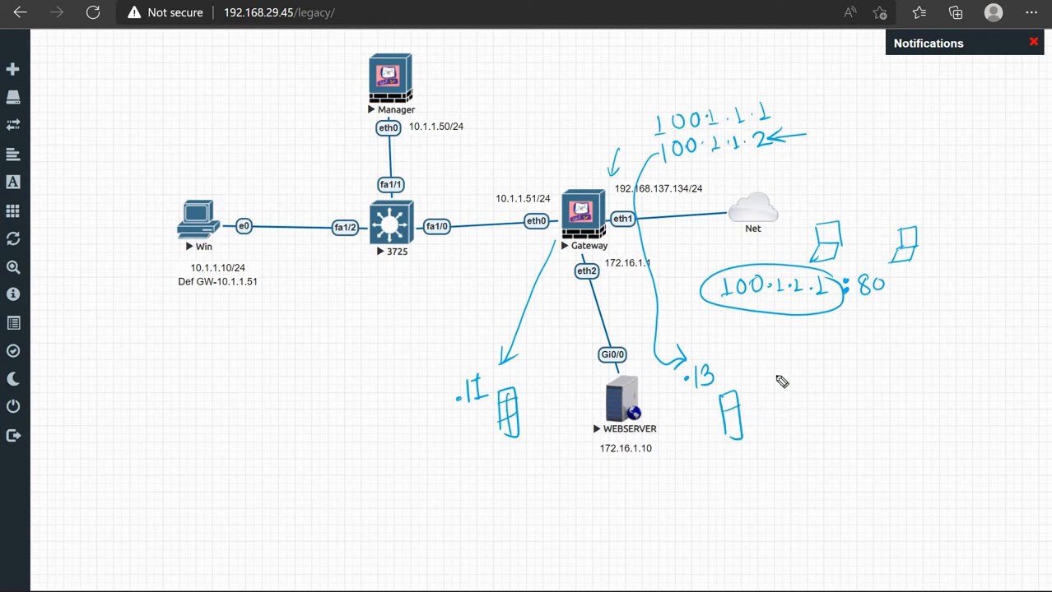
List port :23 under :80 and draw a path from the circled address to the Gateway
click(848, 325)
drag(856, 314, 874, 327)
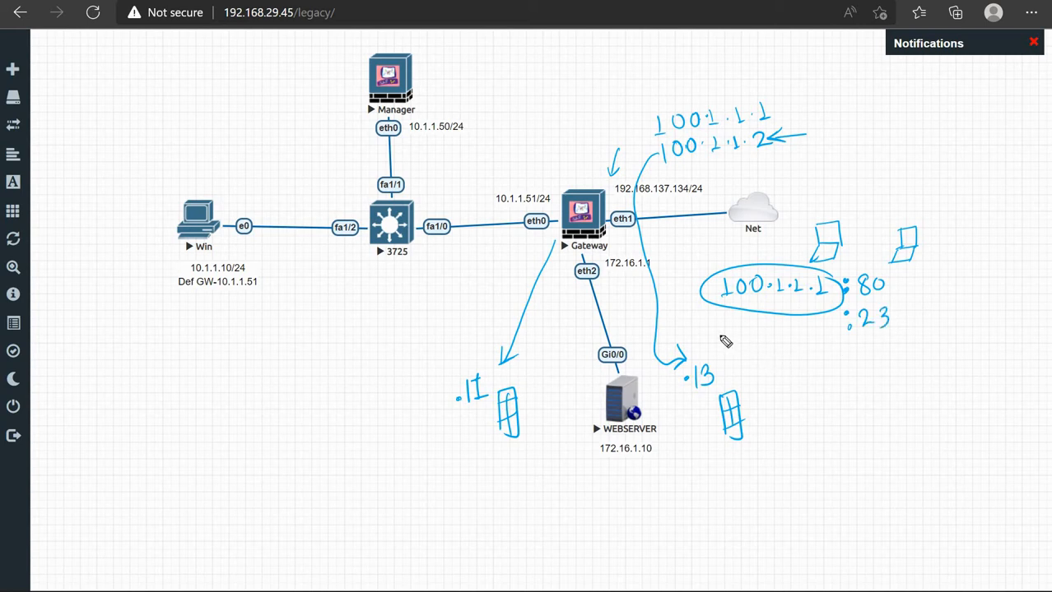
mouse_move(833, 314)
mouse_down()
mouse_move(747, 308)
mouse_move(695, 228)
mouse_move(645, 187)
mouse_move(614, 203)
mouse_move(617, 275)
mouse_move(590, 381)
mouse_move(594, 409)
mouse_move(606, 409)
mouse_up()
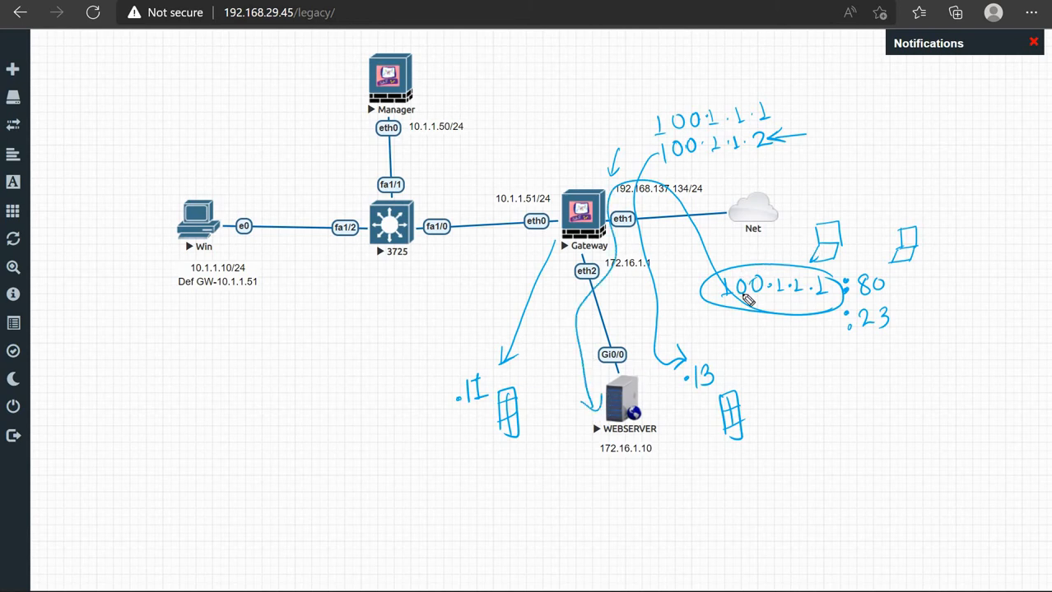
Add port :25 below :23, draw a path to the .13 server, and circle .11
click(851, 347)
click(852, 356)
drag(863, 343, 878, 356)
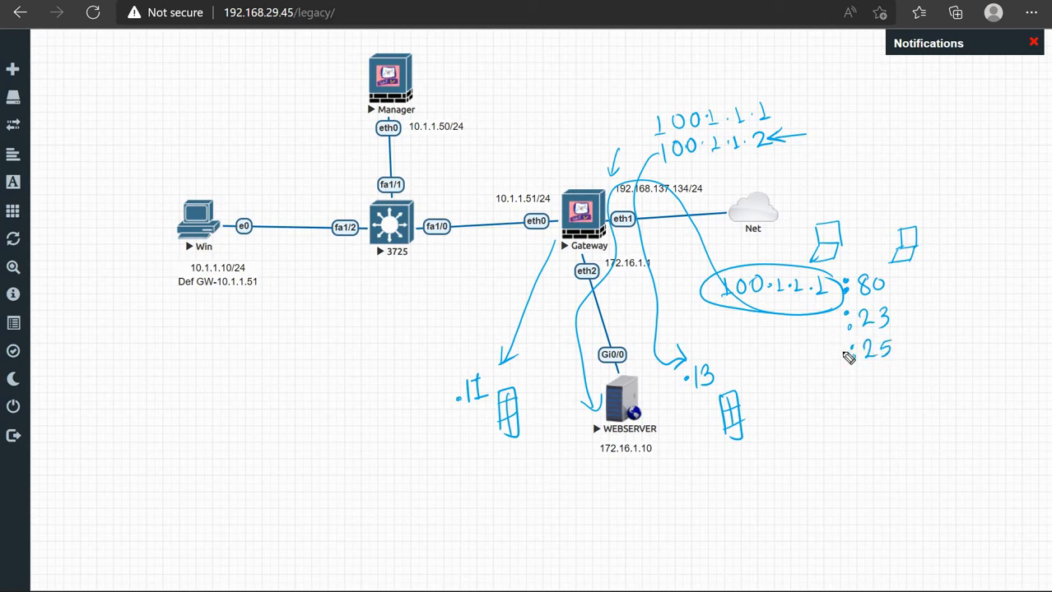
mouse_move(742, 212)
mouse_down()
mouse_move(671, 297)
mouse_move(688, 333)
mouse_up()
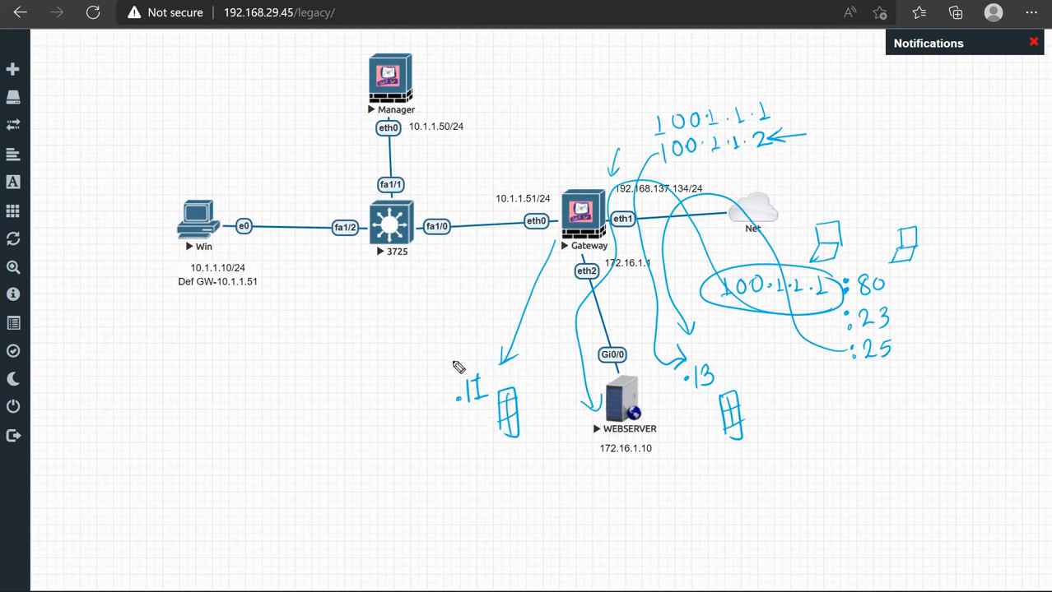
mouse_move(526, 369)
mouse_down()
mouse_move(458, 415)
mouse_move(492, 441)
mouse_move(471, 467)
mouse_move(481, 467)
mouse_up()
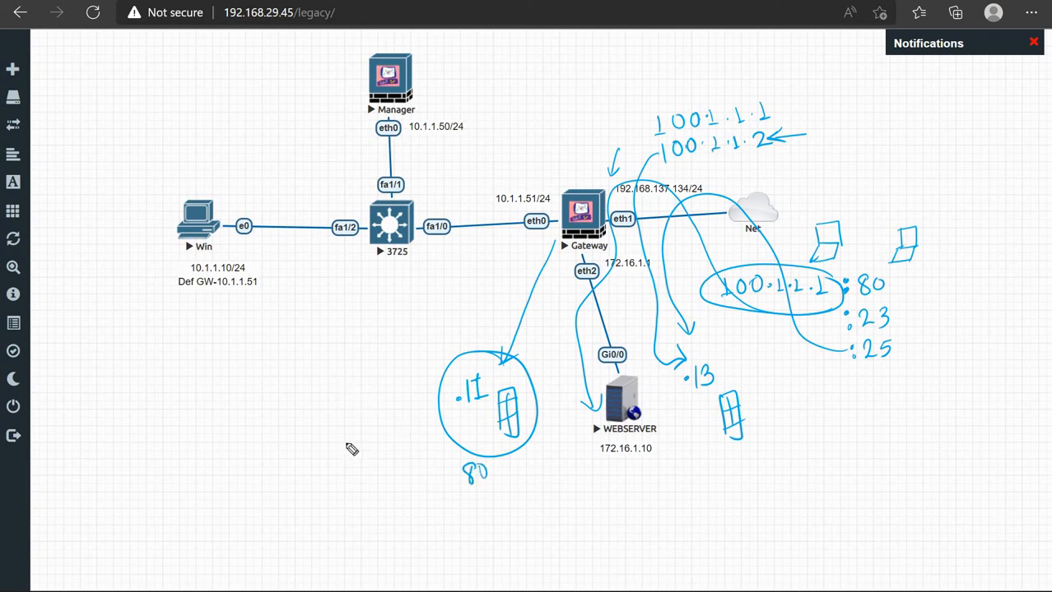
Sketch a new server left of .11, labelled .14 with port 80
mouse_move(343, 387)
mouse_down()
mouse_move(345, 453)
mouse_move(362, 461)
mouse_up()
drag(344, 415, 374, 411)
mouse_move(350, 396)
mouse_down()
mouse_move(372, 425)
mouse_move(362, 449)
mouse_up()
drag(369, 366, 373, 384)
mouse_move(375, 383)
mouse_down()
mouse_move(379, 367)
mouse_move(385, 383)
mouse_move(394, 376)
mouse_up()
drag(378, 465, 377, 466)
drag(387, 468, 387, 470)
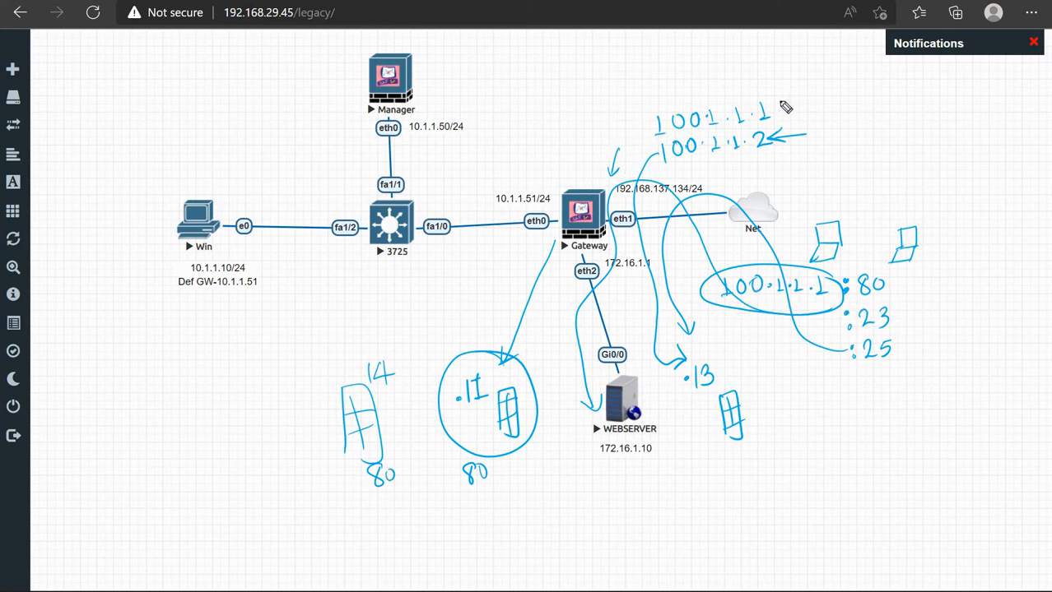
Append :80 to 100.1.1.1 and circle the .14 server
click(778, 102)
drag(800, 100, 799, 102)
drag(808, 100, 807, 102)
drag(394, 354, 394, 490)
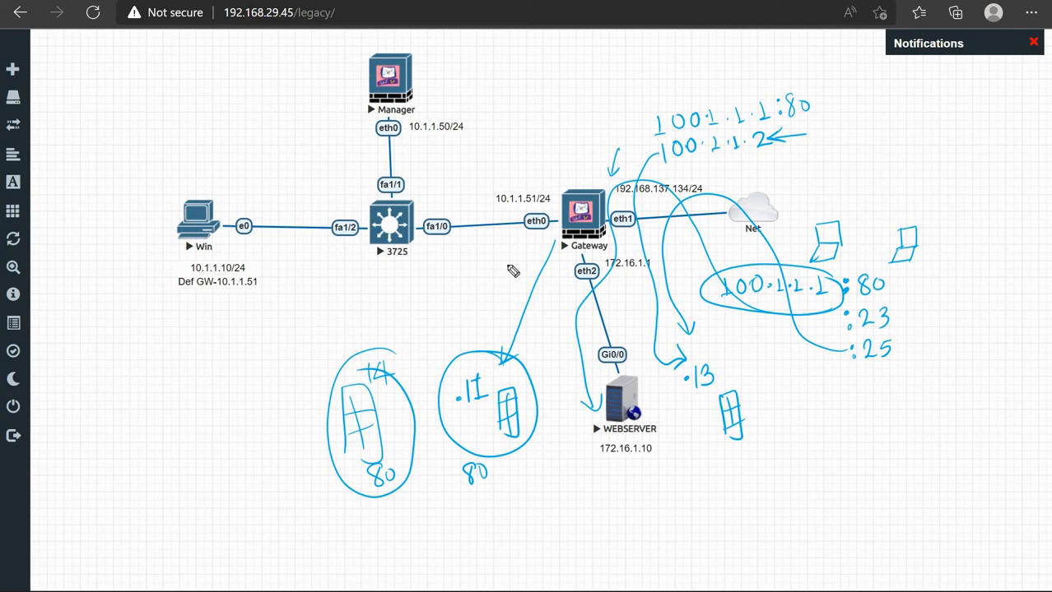
Draw arrows to both servers, label them 'Loadbalancer F5', and circle 100.1.1.1:80
mouse_move(507, 260)
mouse_down()
mouse_move(490, 326)
mouse_move(505, 265)
mouse_move(407, 360)
mouse_up()
drag(412, 333, 429, 354)
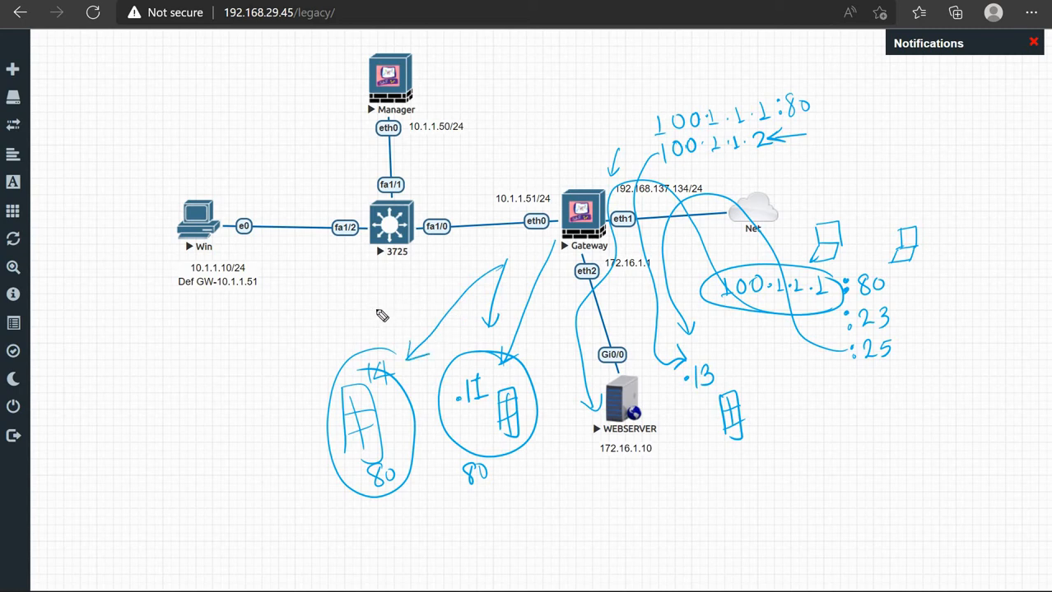
mouse_move(376, 297)
mouse_down()
mouse_move(385, 316)
mouse_move(392, 309)
mouse_up()
drag(400, 315, 518, 280)
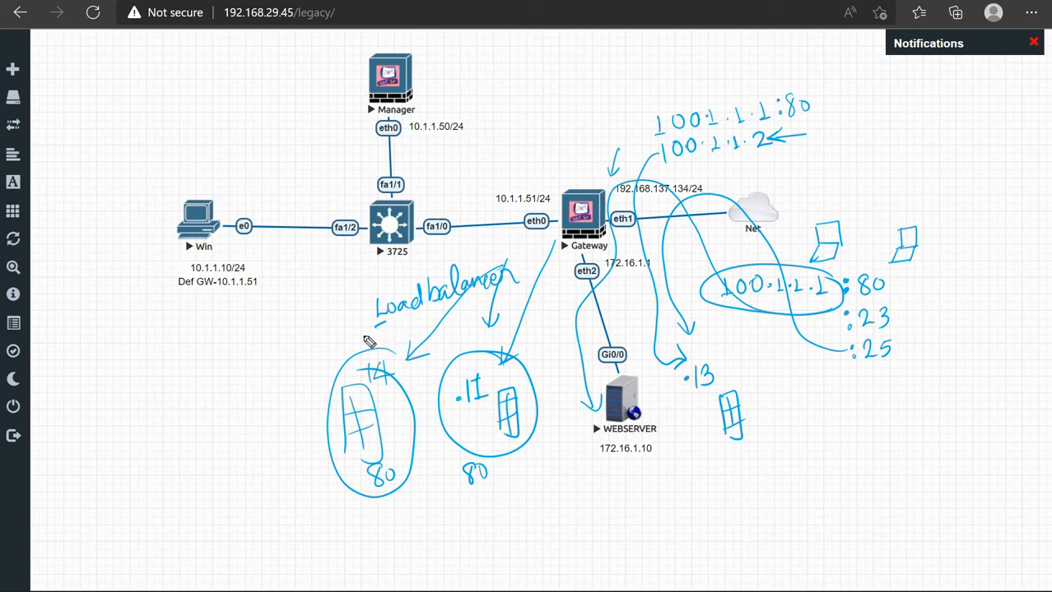
mouse_move(368, 342)
mouse_down()
mouse_move(371, 321)
mouse_move(370, 330)
mouse_up()
mouse_move(500, 247)
mouse_down()
mouse_move(460, 249)
mouse_move(346, 331)
mouse_move(355, 355)
mouse_move(473, 341)
mouse_move(502, 252)
mouse_up()
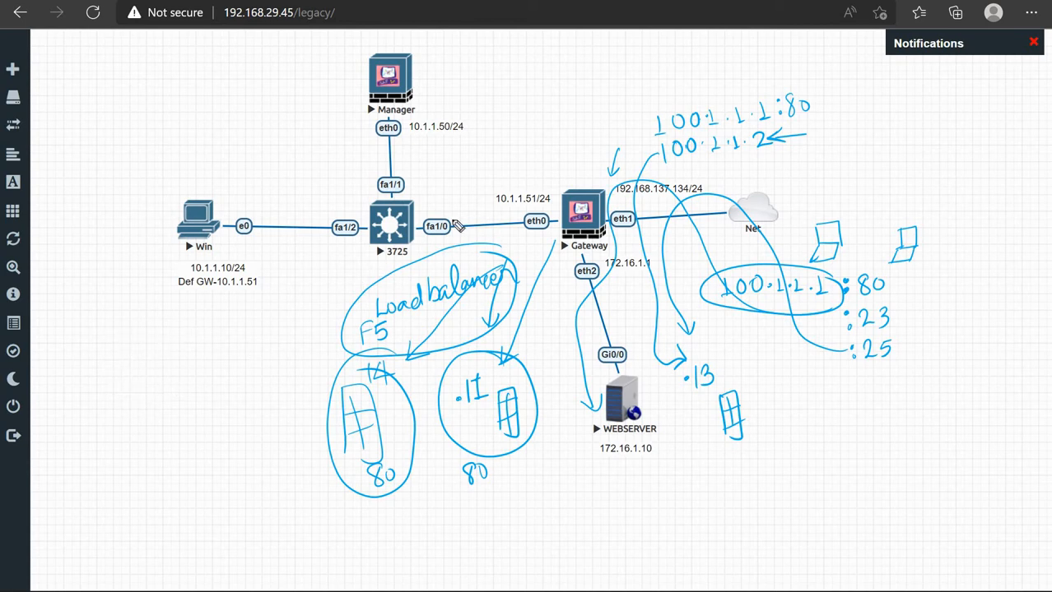
mouse_move(765, 89)
mouse_down()
mouse_move(748, 83)
mouse_move(633, 120)
mouse_move(779, 130)
mouse_move(610, 136)
mouse_up()
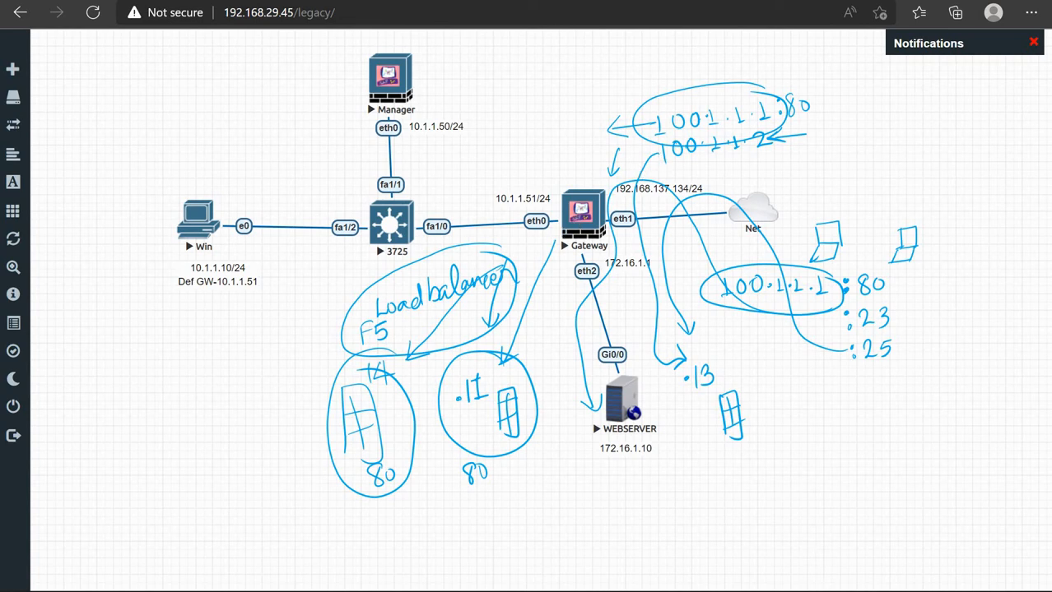
right_click(791, 591)
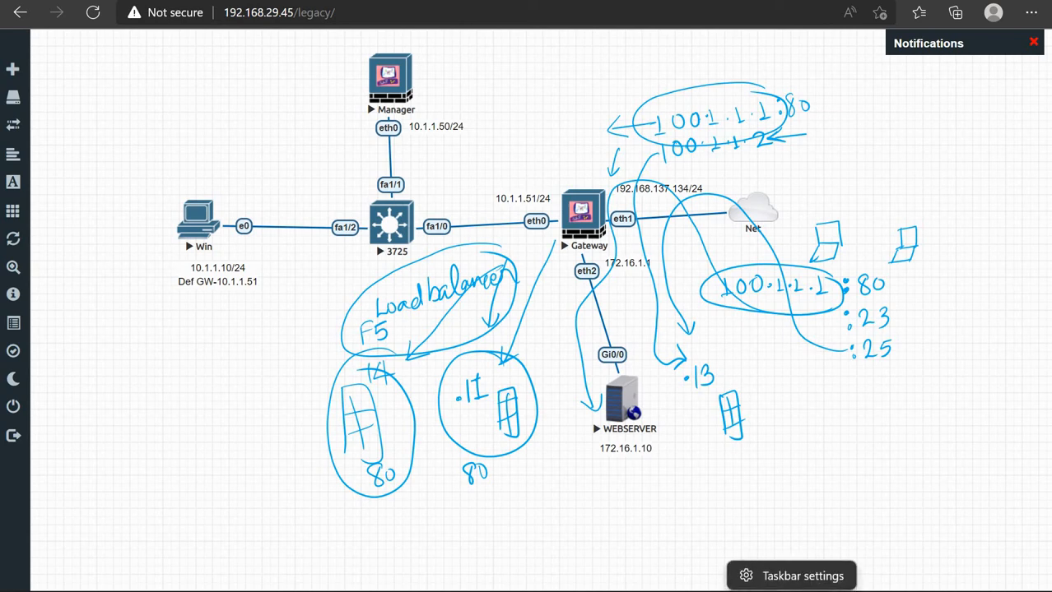
click(470, 591)
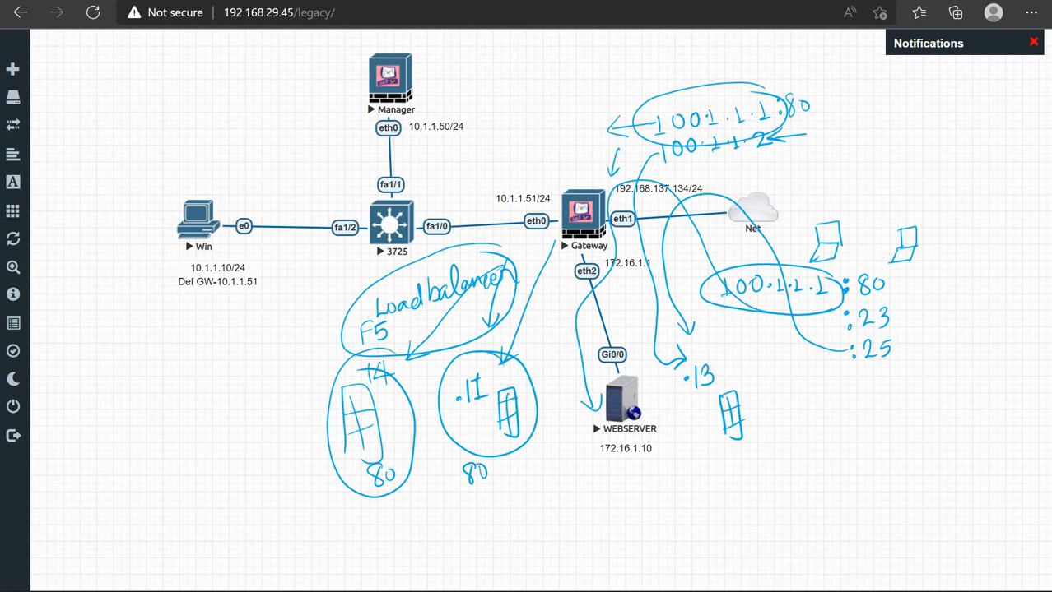
Minimise the browser to show the desktop and clear all Epic Pen ink
mouse_move(470, 591)
click(573, 591)
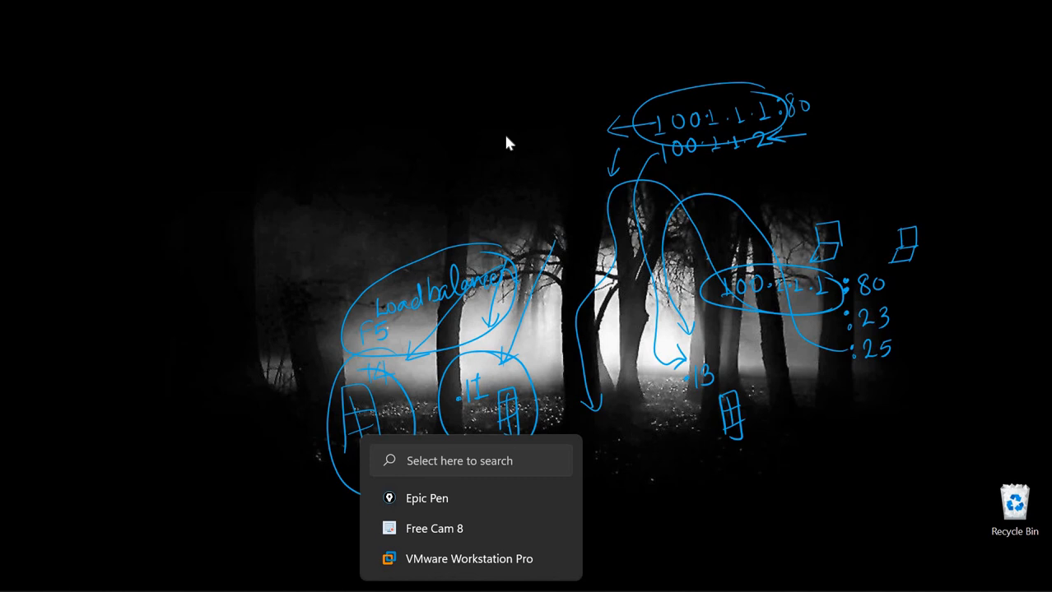
key(ctrl+shift+7)
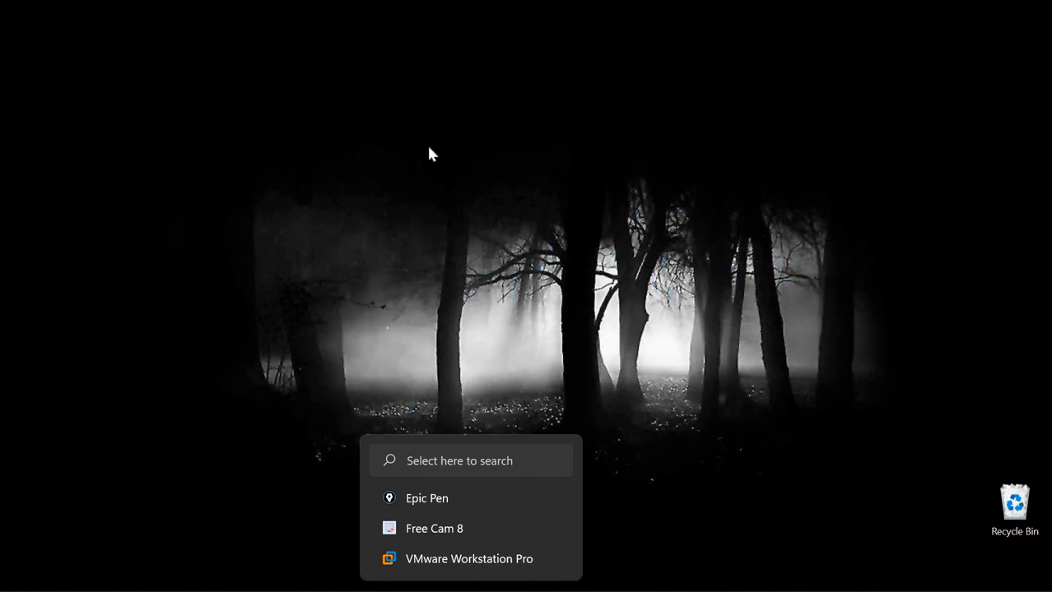
key(ctrl+shift+3)
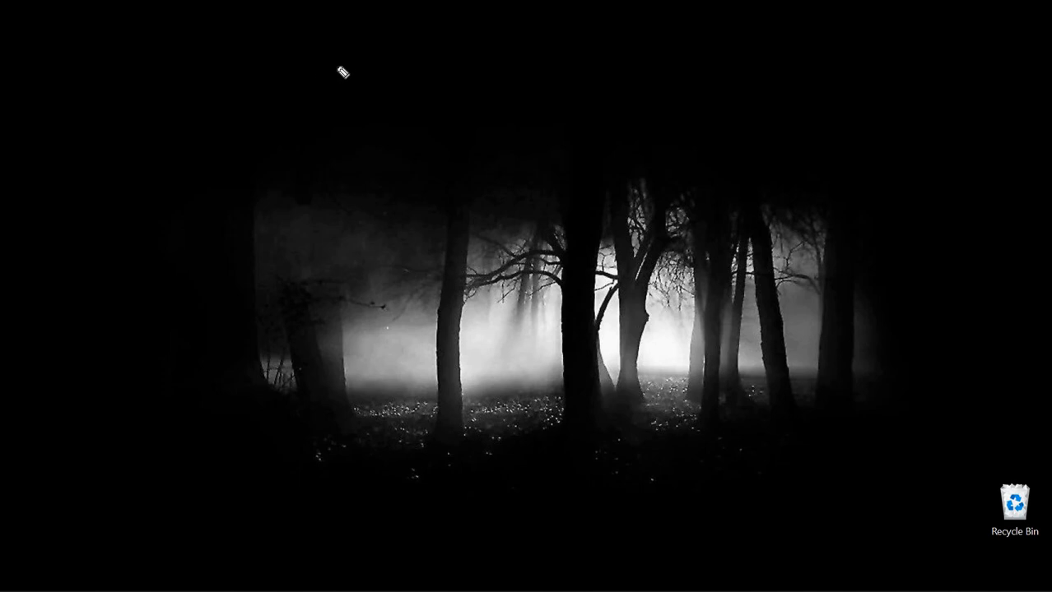
Handwrite '10.1.1.1 → 100.1.1.1' across the top of the desktop
mouse_move(322, 51)
mouse_down()
mouse_move(322, 71)
mouse_move(343, 52)
mouse_move(381, 67)
mouse_move(544, 58)
mouse_up()
click(362, 63)
click(391, 62)
click(414, 60)
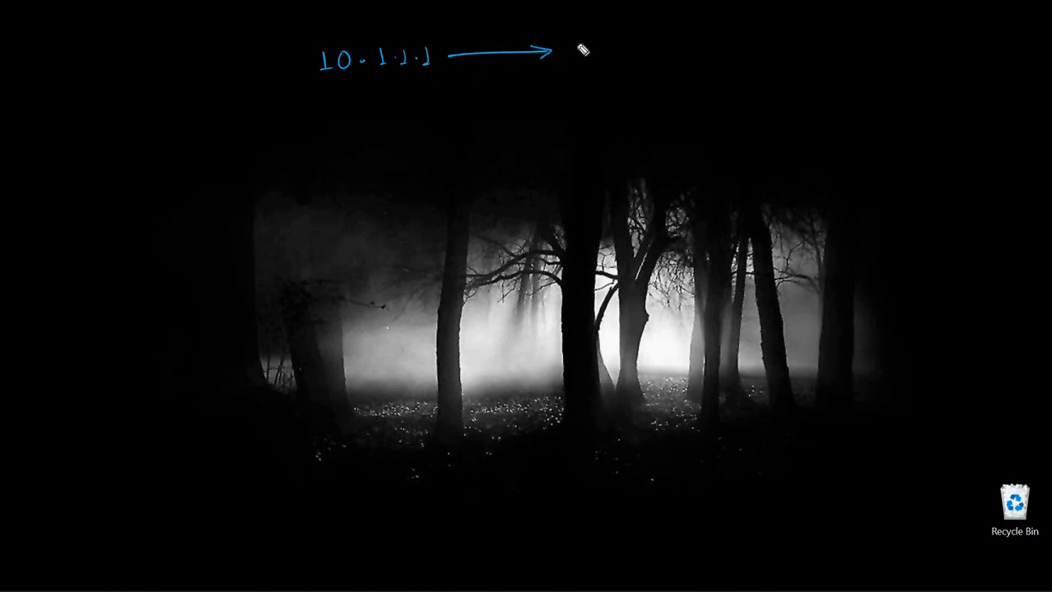
drag(595, 45, 694, 56)
click(622, 51)
click(676, 56)
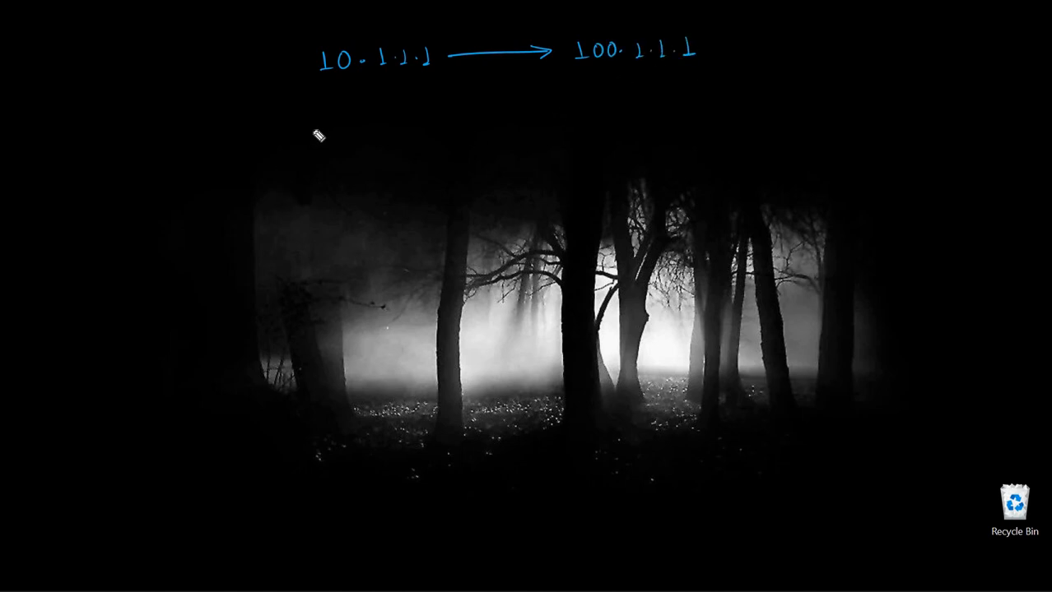
mouse_move(311, 129)
mouse_down()
mouse_move(312, 144)
mouse_move(332, 132)
mouse_move(375, 141)
mouse_move(416, 129)
mouse_move(436, 145)
mouse_move(461, 124)
mouse_move(480, 128)
mouse_up()
Write '10.1.1.0/24 → 100.1.1.0/24' below the host line and underline the 100
click(400, 137)
mouse_move(477, 120)
mouse_down()
mouse_move(478, 135)
mouse_move(593, 117)
mouse_move(586, 130)
mouse_move(633, 123)
mouse_move(643, 105)
mouse_up()
mouse_move(661, 103)
mouse_down()
mouse_move(660, 118)
mouse_move(661, 103)
mouse_move(715, 116)
mouse_move(746, 102)
mouse_move(762, 122)
mouse_up()
click(676, 105)
click(703, 106)
click(725, 112)
click(768, 98)
drag(778, 102, 788, 117)
drag(792, 102, 805, 108)
drag(799, 99, 798, 117)
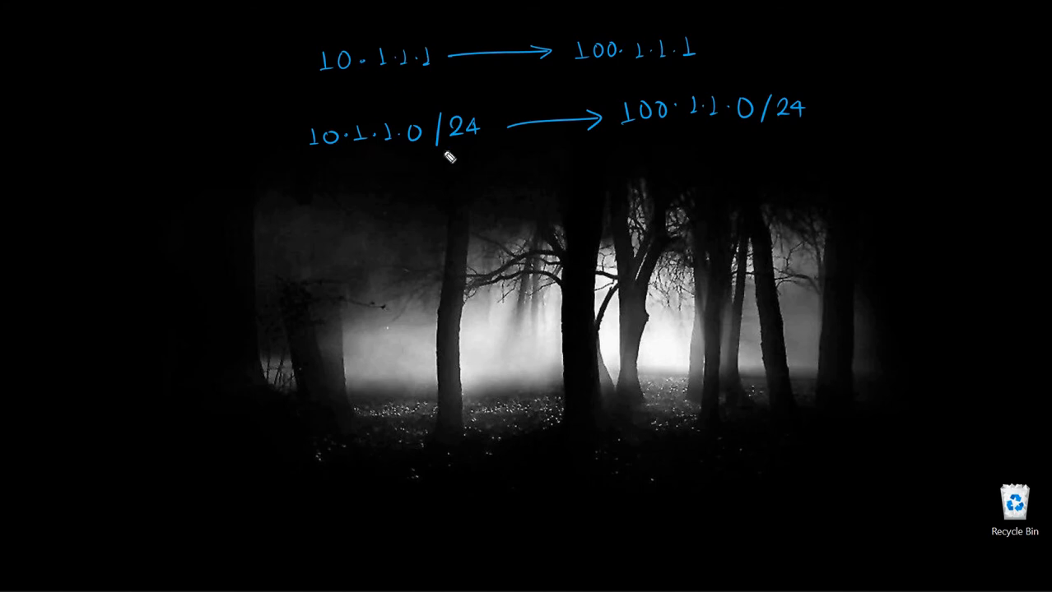
drag(624, 137, 646, 137)
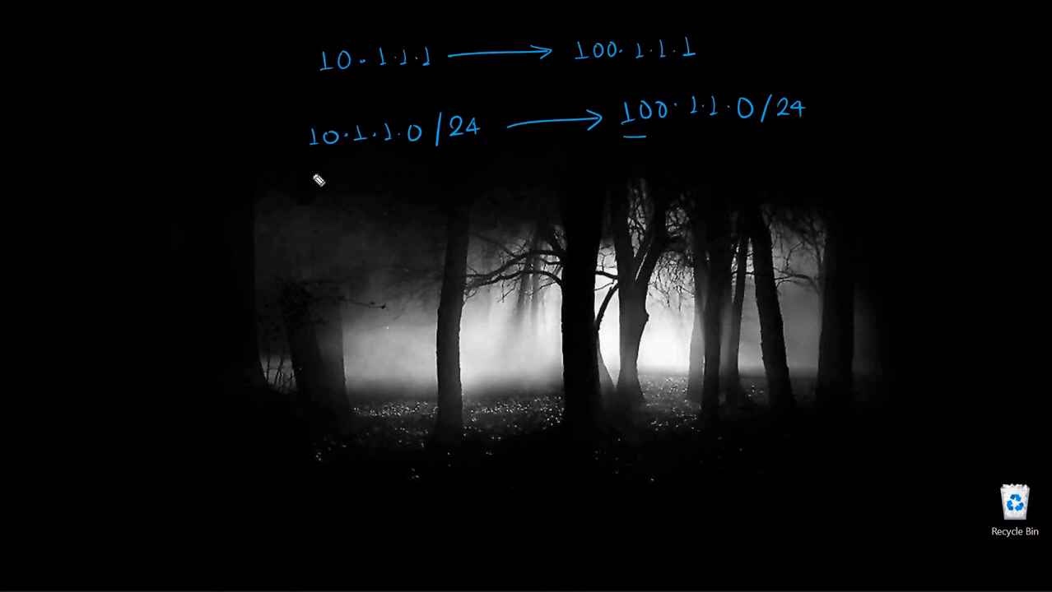
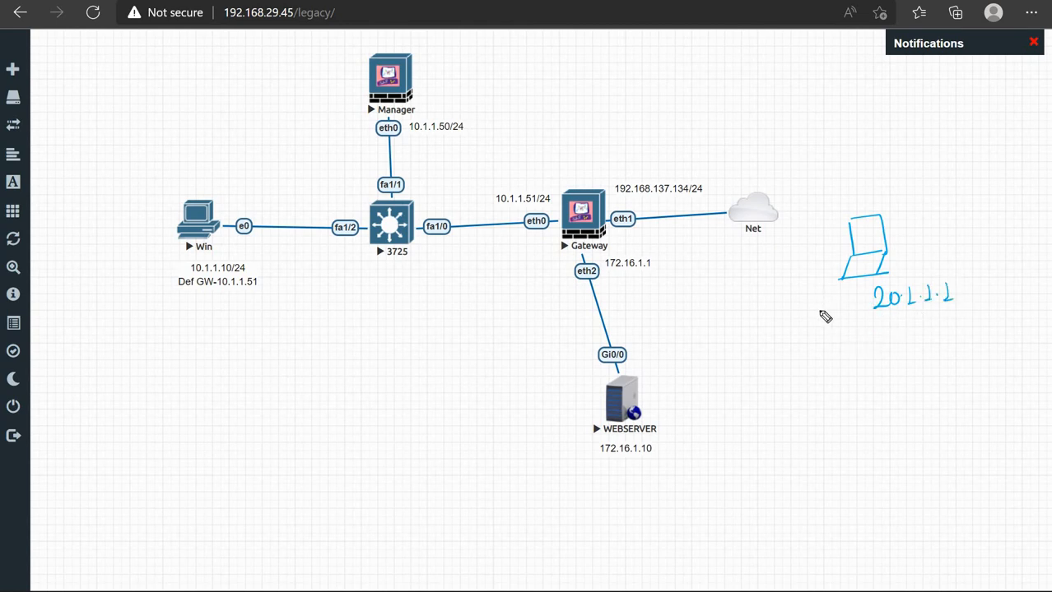
Label SIP 20.1.1.1 under the laptop and circle 100.1.1.2 with an arrow to eth1
drag(824, 298, 815, 310)
mouse_move(827, 297)
mouse_down()
mouse_move(841, 297)
mouse_move(833, 311)
mouse_move(847, 302)
mouse_up()
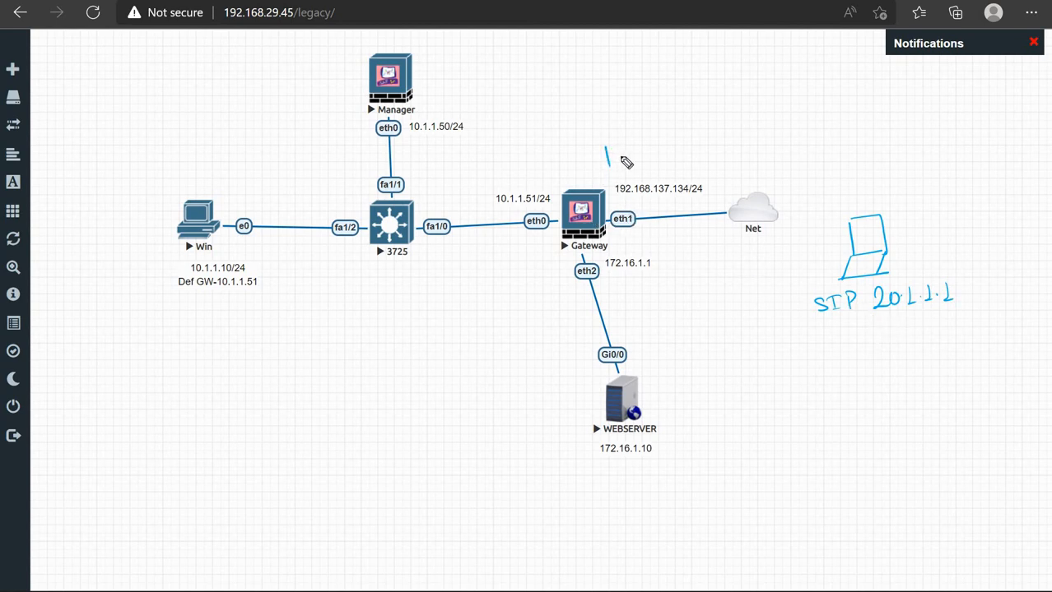
mouse_move(622, 147)
mouse_down()
mouse_move(615, 158)
mouse_move(656, 137)
mouse_move(658, 155)
mouse_move(680, 153)
mouse_move(591, 128)
mouse_move(692, 156)
mouse_move(698, 133)
mouse_up()
click(667, 147)
click(688, 143)
click(695, 134)
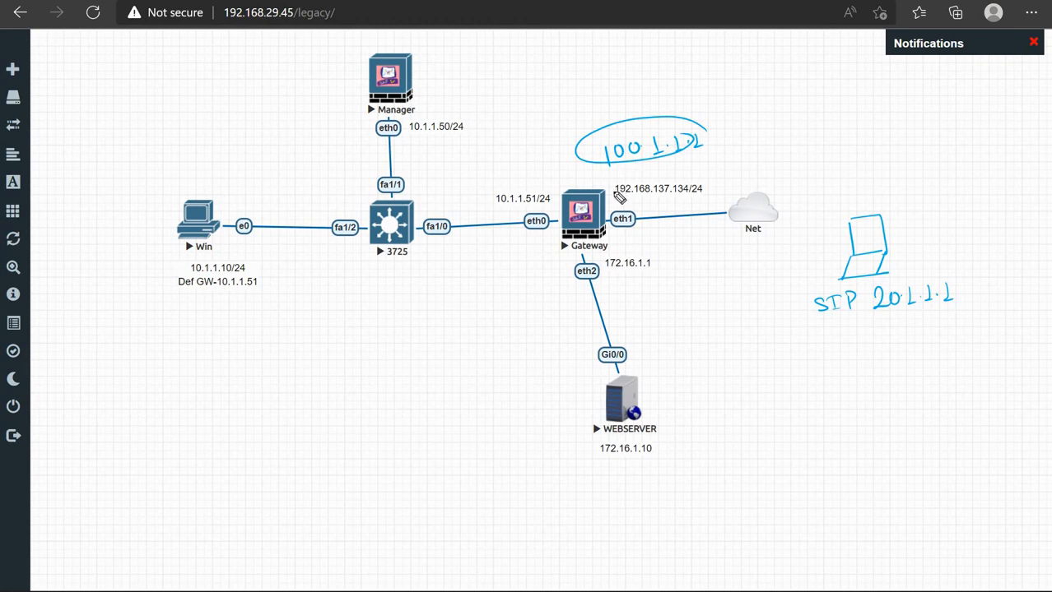
drag(607, 201, 615, 196)
Add DIP → 100.1.1.2, box the SIP/DIP note, and write 'Translated' beside the Gateway
mouse_move(820, 329)
mouse_down()
mouse_move(821, 341)
mouse_move(856, 341)
mouse_up()
drag(856, 328, 885, 337)
drag(896, 328, 898, 336)
mouse_move(909, 326)
mouse_down()
mouse_move(904, 332)
mouse_move(966, 332)
mouse_up()
click(951, 330)
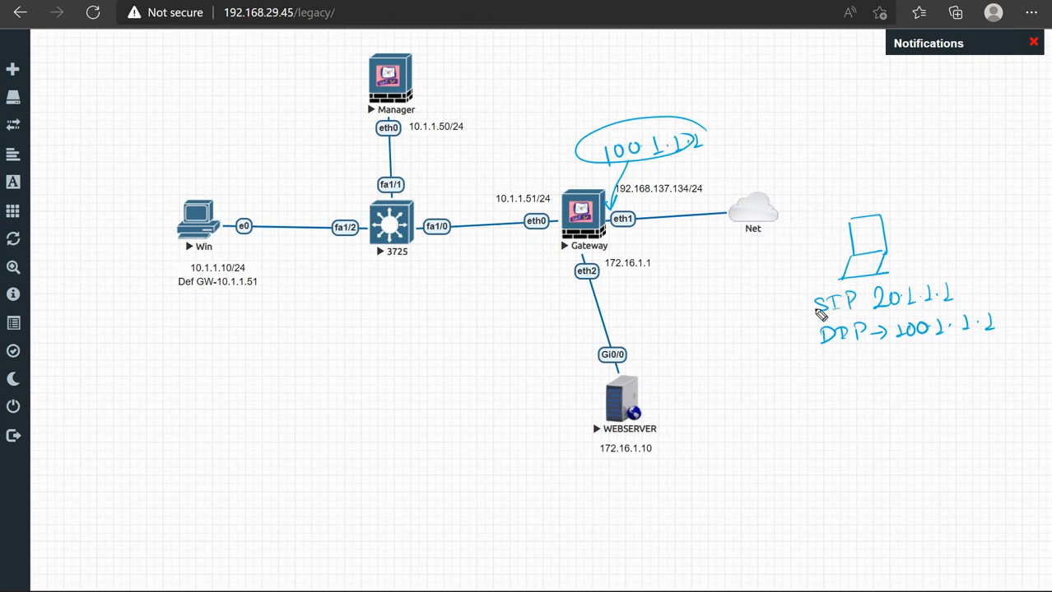
mouse_move(801, 293)
mouse_down()
mouse_move(806, 349)
mouse_move(980, 285)
mouse_move(978, 349)
mouse_move(802, 346)
mouse_up()
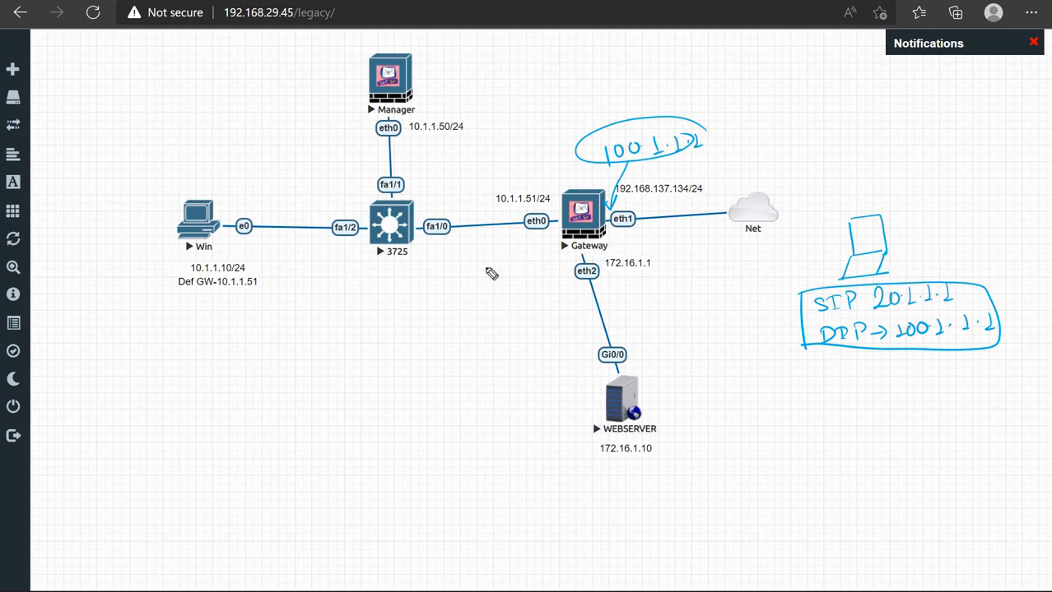
mouse_move(467, 271)
mouse_down()
mouse_move(535, 275)
mouse_move(578, 247)
mouse_up()
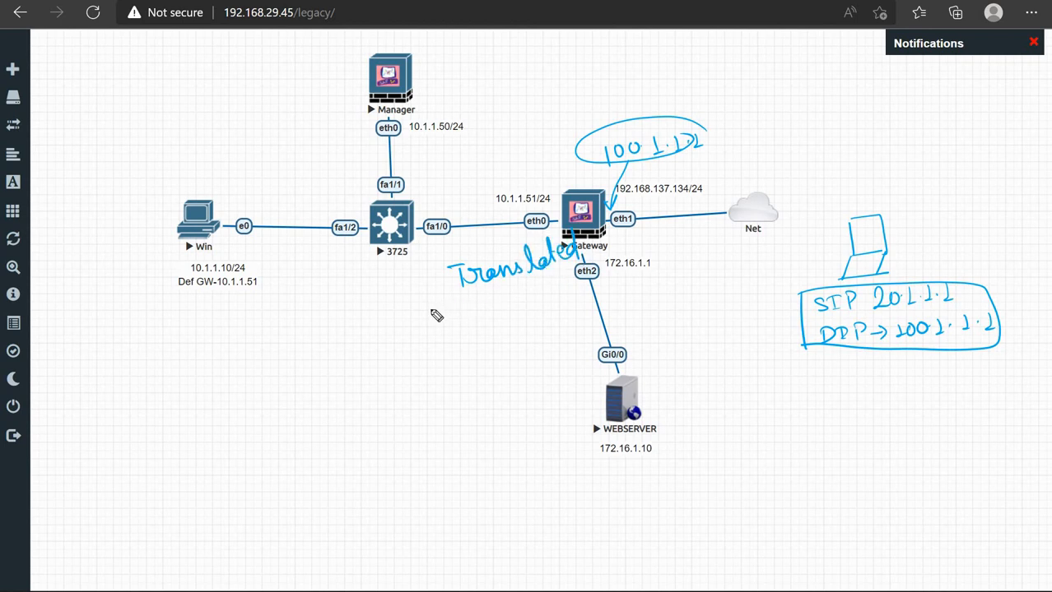
Write and box SIP → 20.1.1.2, DIP → 172.16.1.10, and draw an upward arrow from WEBSERVER
mouse_move(408, 311)
mouse_down()
mouse_move(415, 328)
mouse_move(493, 308)
mouse_move(499, 318)
mouse_move(507, 306)
mouse_move(563, 308)
mouse_up()
click(550, 304)
drag(558, 308, 574, 304)
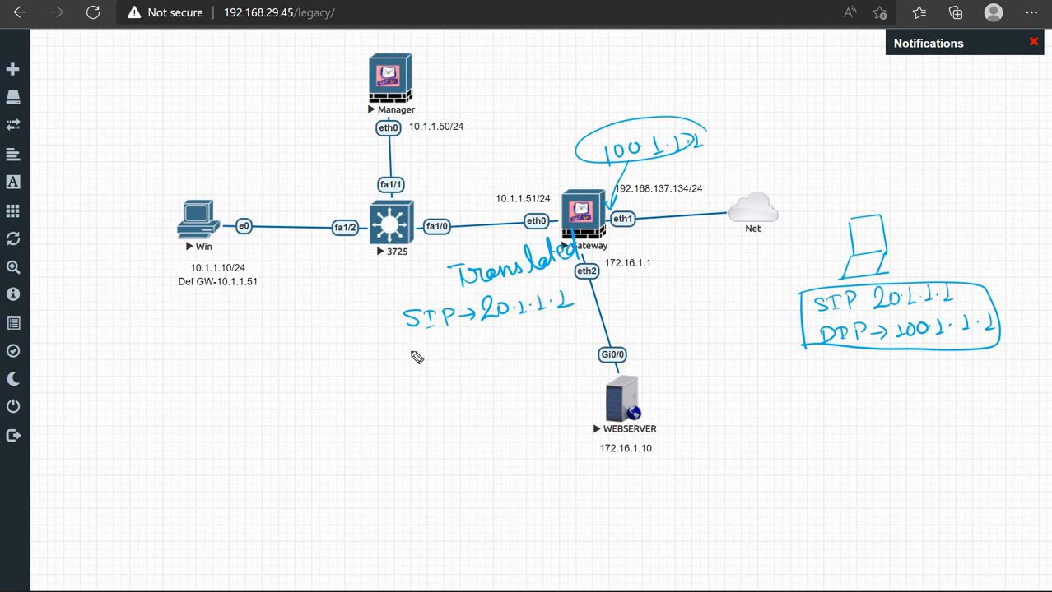
mouse_move(410, 337)
mouse_down()
mouse_move(411, 354)
mouse_move(430, 352)
mouse_up()
drag(435, 338, 450, 336)
drag(442, 337, 443, 352)
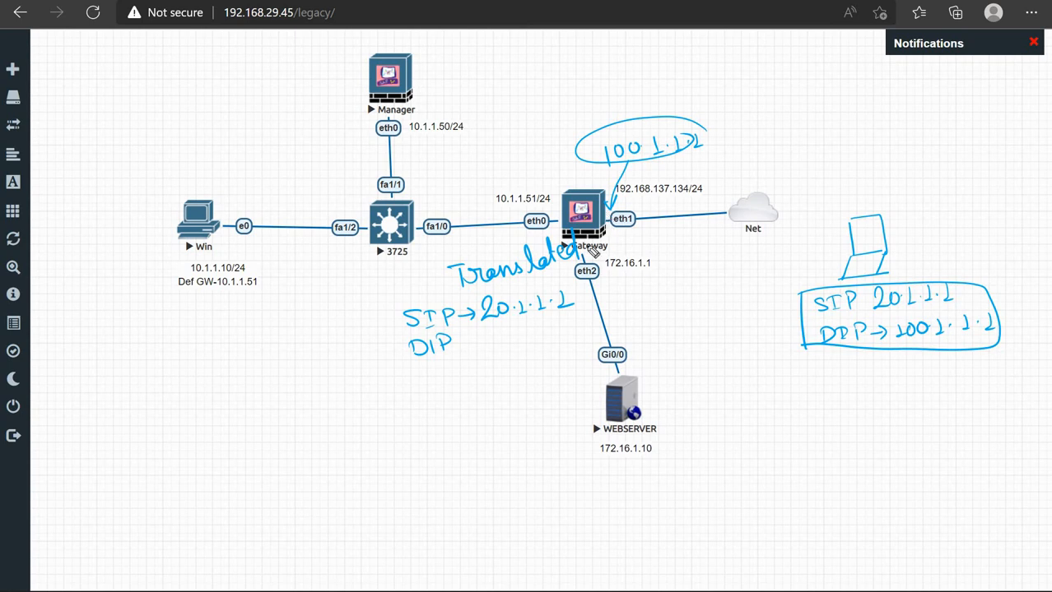
drag(457, 345, 586, 334)
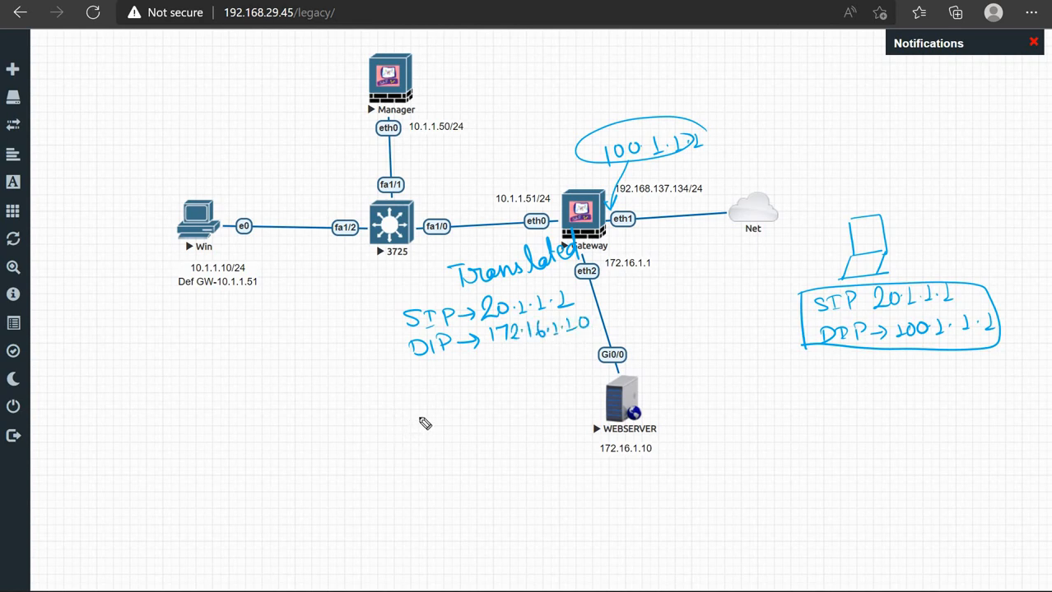
mouse_move(399, 303)
mouse_down()
mouse_move(548, 274)
mouse_move(597, 319)
mouse_move(489, 365)
mouse_move(415, 369)
mouse_up()
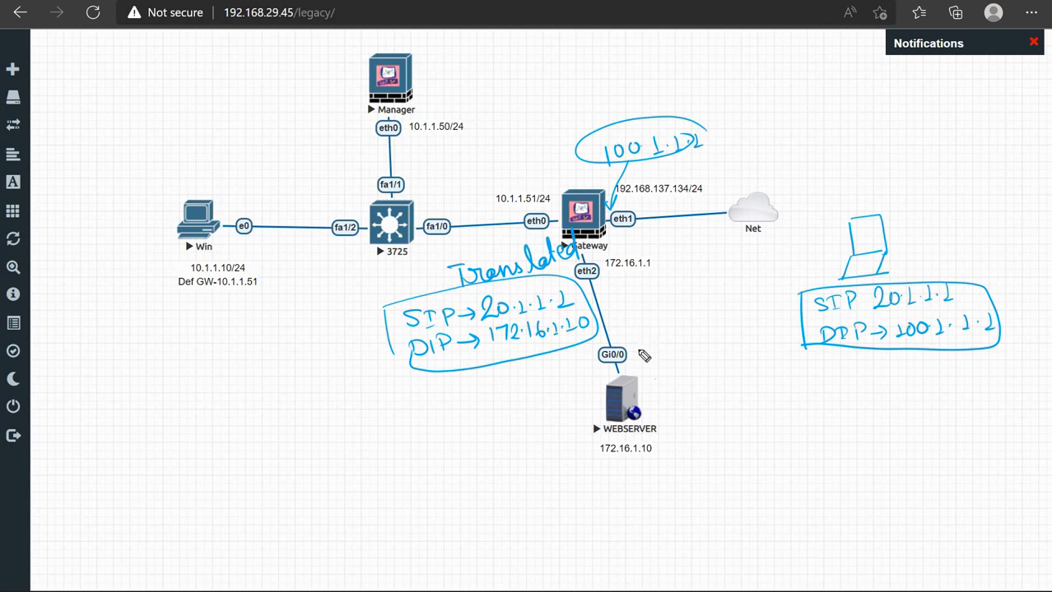
mouse_move(653, 379)
mouse_down()
mouse_move(647, 334)
mouse_move(657, 348)
mouse_up()
Write the reply packet's SIP → 172.16.1.10 near eth2
drag(620, 289, 611, 304)
drag(623, 292, 629, 304)
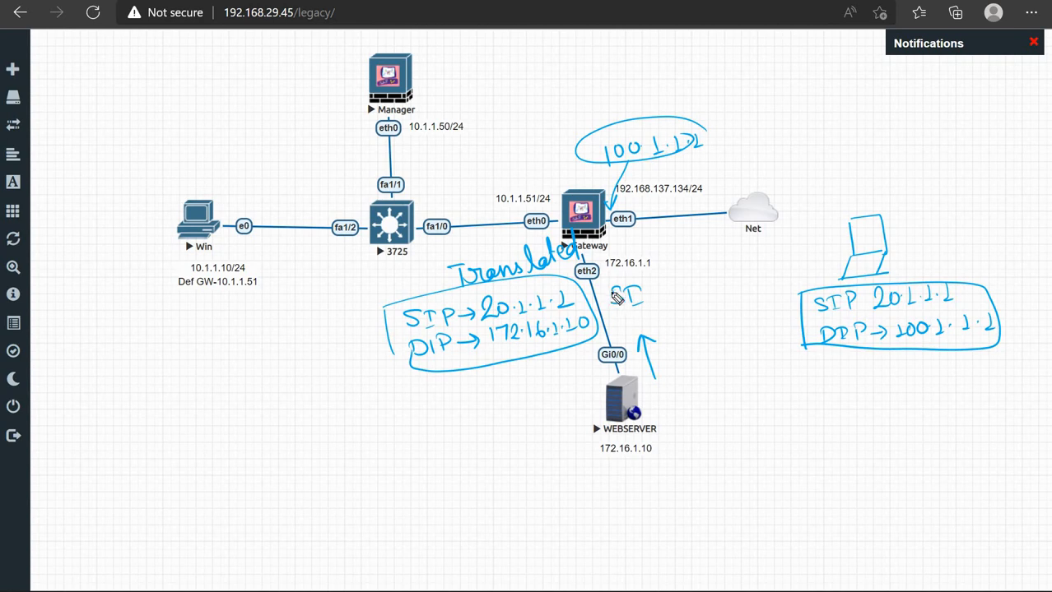
mouse_move(623, 288)
mouse_down()
mouse_move(647, 300)
mouse_move(679, 294)
mouse_up()
drag(691, 289, 758, 281)
mouse_move(772, 264)
mouse_down()
mouse_move(765, 278)
mouse_move(789, 275)
mouse_up()
drag(795, 265, 794, 276)
drag(806, 263, 806, 264)
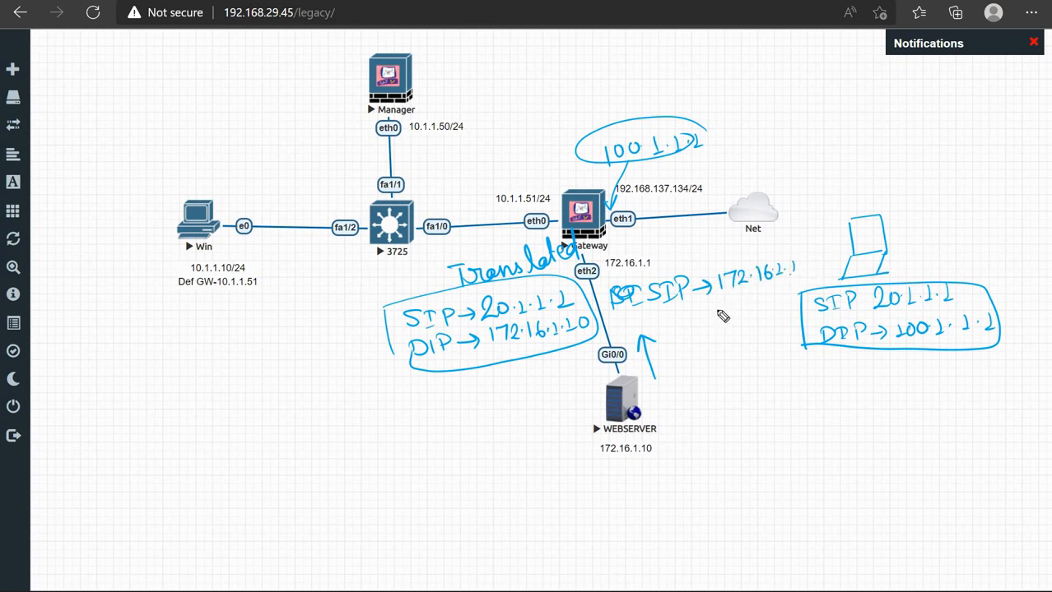
mouse_move(652, 318)
mouse_down()
mouse_move(654, 329)
mouse_move(709, 319)
mouse_up()
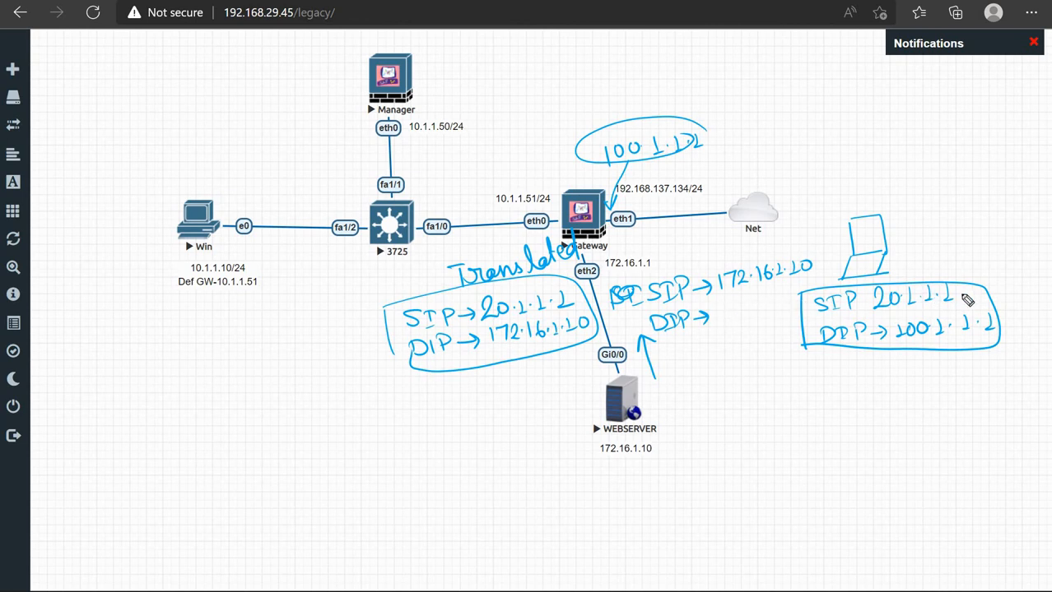
Add DIP → 20.1.1.1, box the reply note, and arc from 100.1.1.2 back to the laptop
drag(967, 292, 959, 288)
mouse_move(724, 322)
mouse_down()
mouse_move(741, 305)
mouse_move(767, 311)
mouse_up()
drag(786, 296, 787, 311)
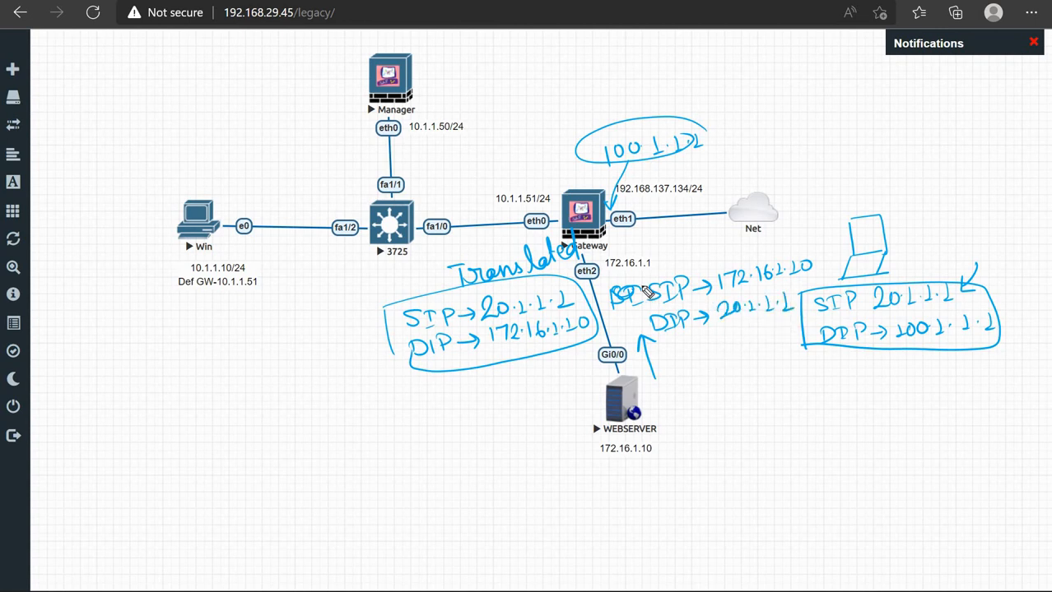
mouse_move(690, 278)
mouse_down()
mouse_move(826, 262)
mouse_move(723, 335)
mouse_move(663, 347)
mouse_move(653, 321)
mouse_up()
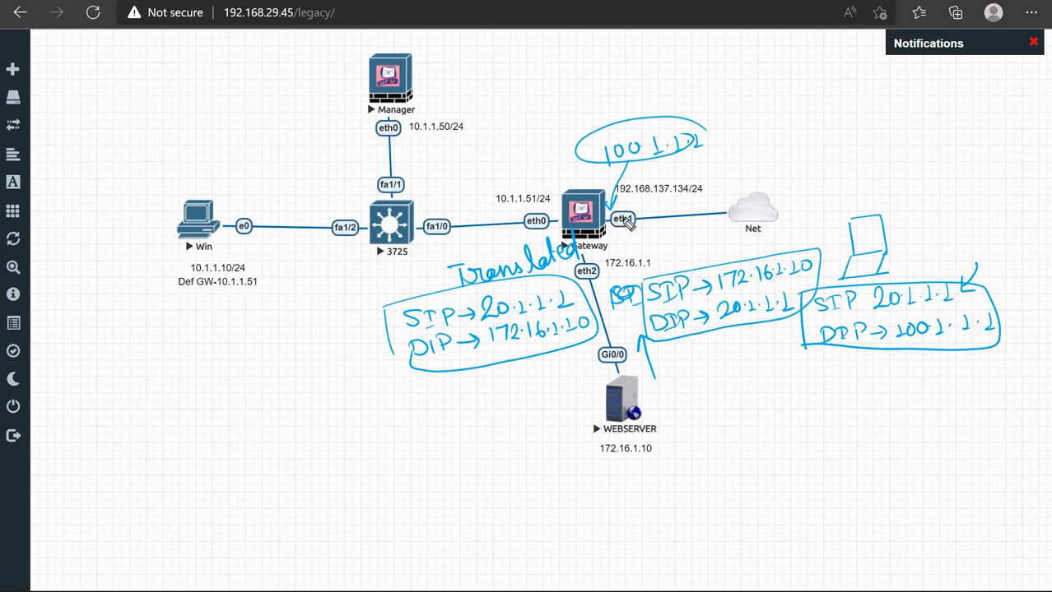
mouse_move(650, 177)
mouse_down()
mouse_move(836, 173)
mouse_move(871, 213)
mouse_move(856, 204)
mouse_up()
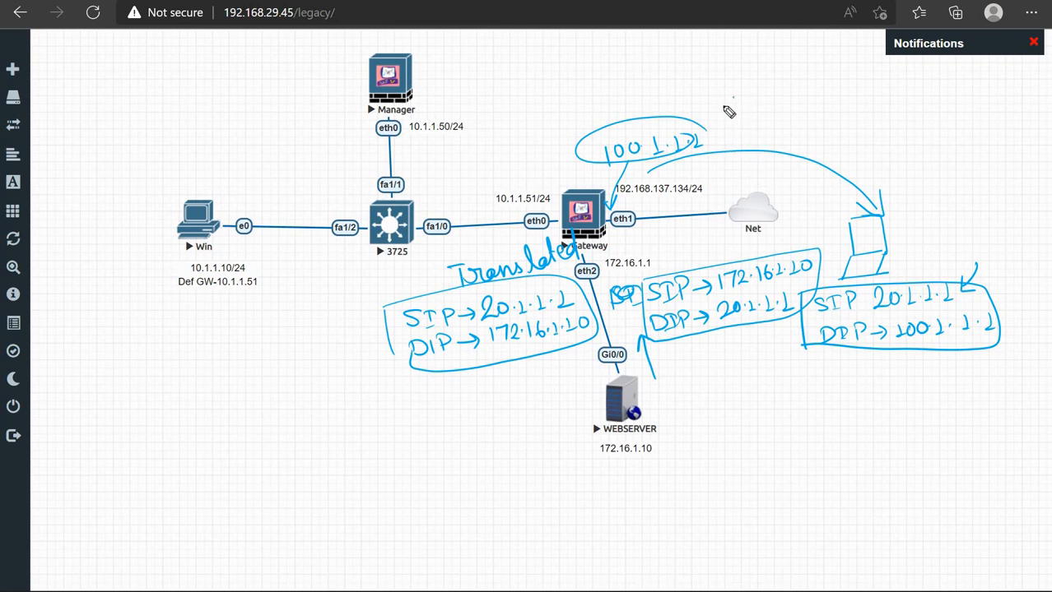
Write SIP and DIP labels above the Net cloud, underline 172.16.1.10 and circle WEBSERVER
mouse_move(733, 95)
mouse_down()
mouse_move(722, 108)
mouse_move(740, 108)
mouse_up()
mouse_move(738, 95)
mouse_down()
mouse_move(761, 107)
mouse_move(729, 133)
mouse_up()
mouse_move(748, 117)
mouse_down()
mouse_move(747, 131)
mouse_move(754, 118)
mouse_up()
drag(743, 131, 765, 130)
drag(764, 119, 766, 130)
drag(784, 93, 806, 93)
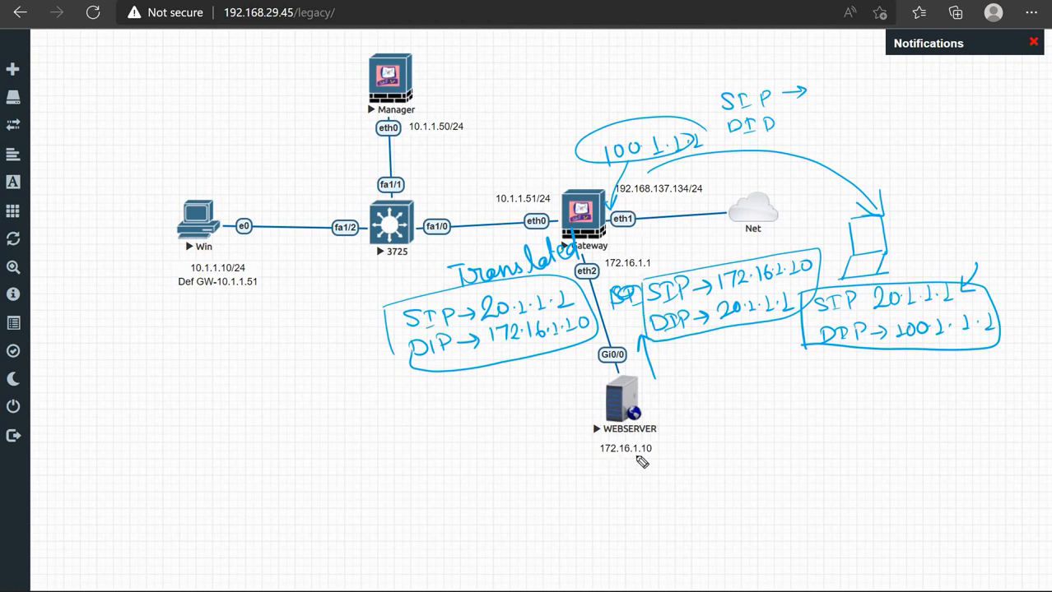
drag(637, 457, 592, 469)
mouse_move(654, 372)
mouse_down()
mouse_move(568, 411)
mouse_move(658, 460)
mouse_move(654, 370)
mouse_up()
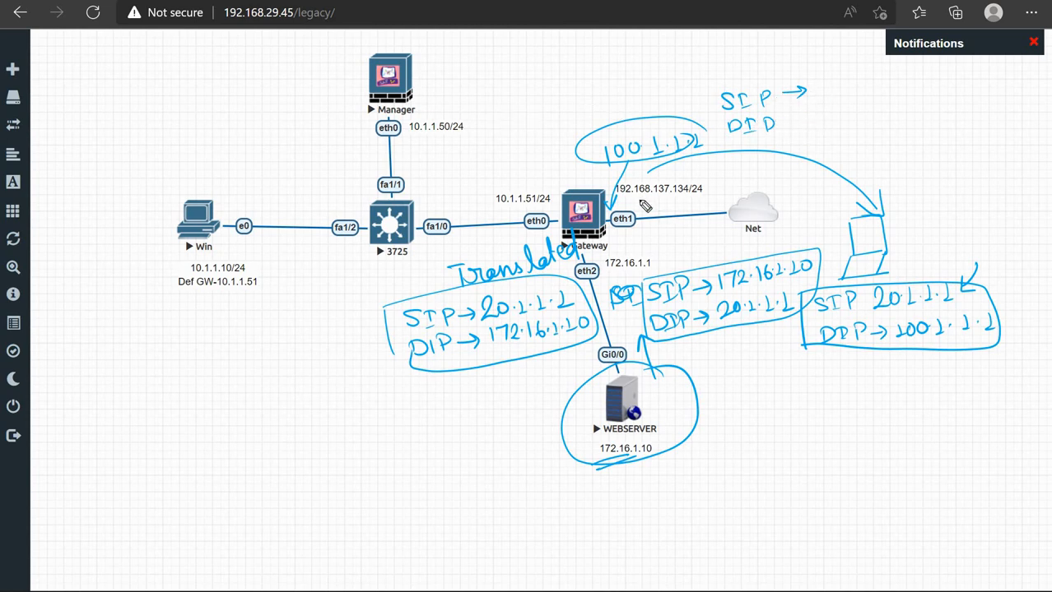
Complete SIP → 100.1.1.1 and DIP → 20.1.1.1, circle 20.1.1.1, then erase all ink
mouse_move(820, 86)
mouse_down()
mouse_move(821, 97)
mouse_move(847, 86)
mouse_move(913, 98)
mouse_up()
click(858, 93)
click(879, 93)
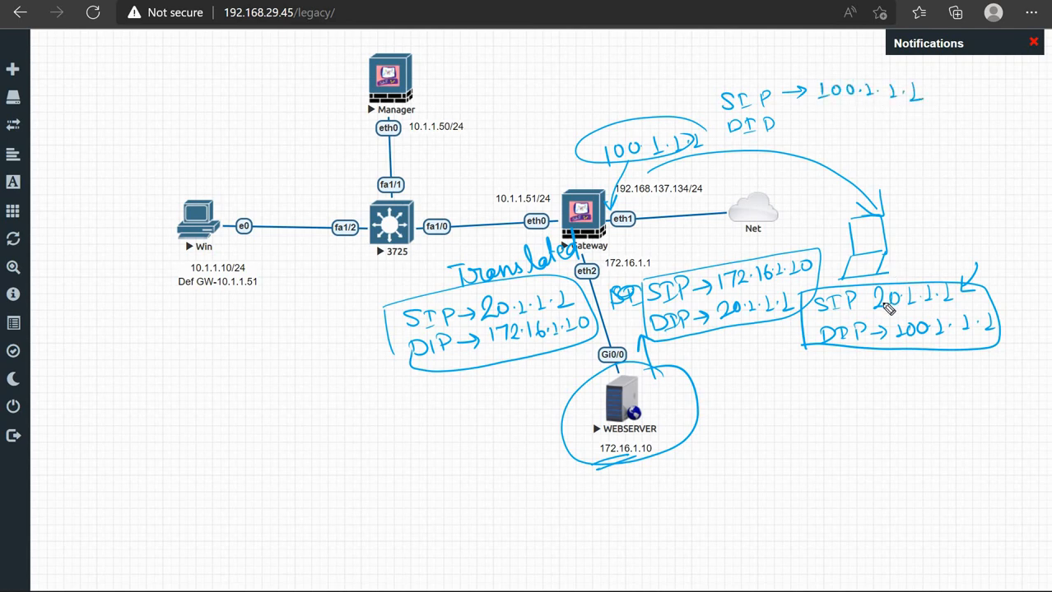
mouse_move(904, 284)
mouse_down()
mouse_move(903, 275)
mouse_move(884, 281)
mouse_up()
mouse_move(789, 124)
mouse_down()
mouse_move(875, 134)
mouse_move(918, 120)
mouse_up()
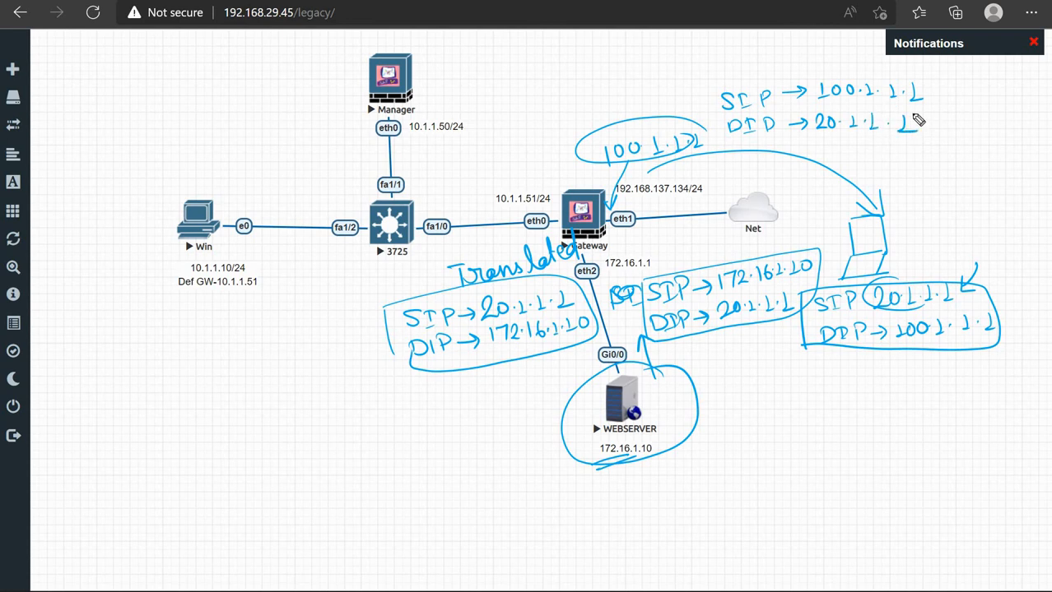
key(Delete)
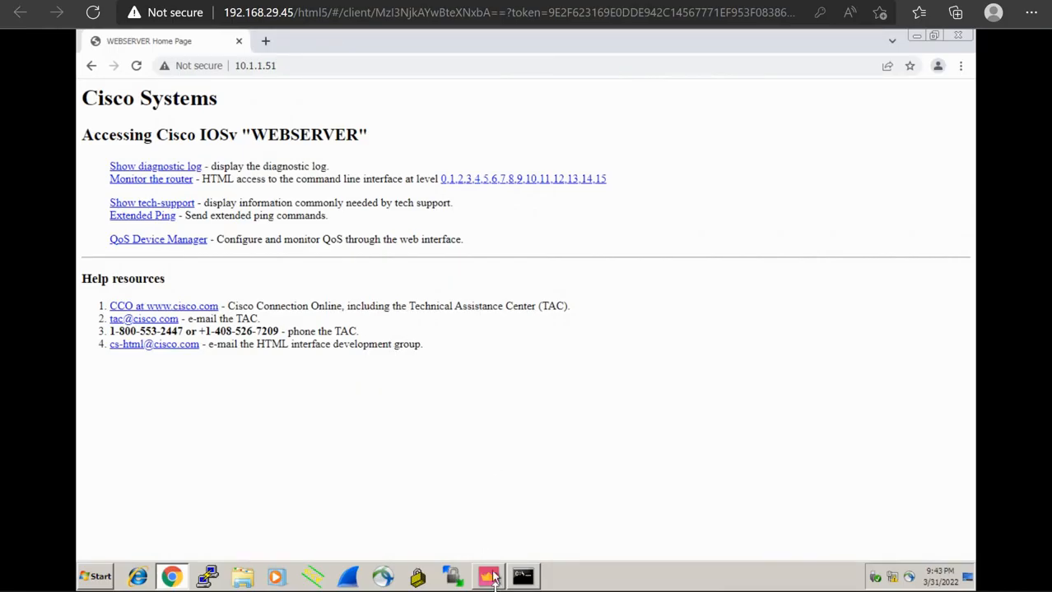
Bring SmartConsole forward, show the NAT rule base, and hide the Objects pane
mouse_move(490, 576)
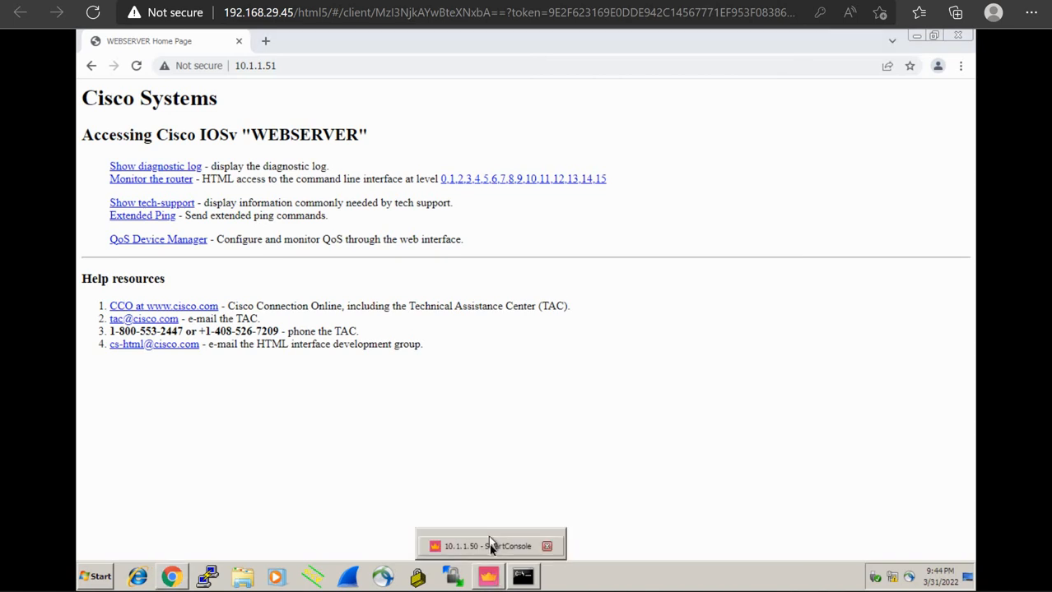
click(490, 544)
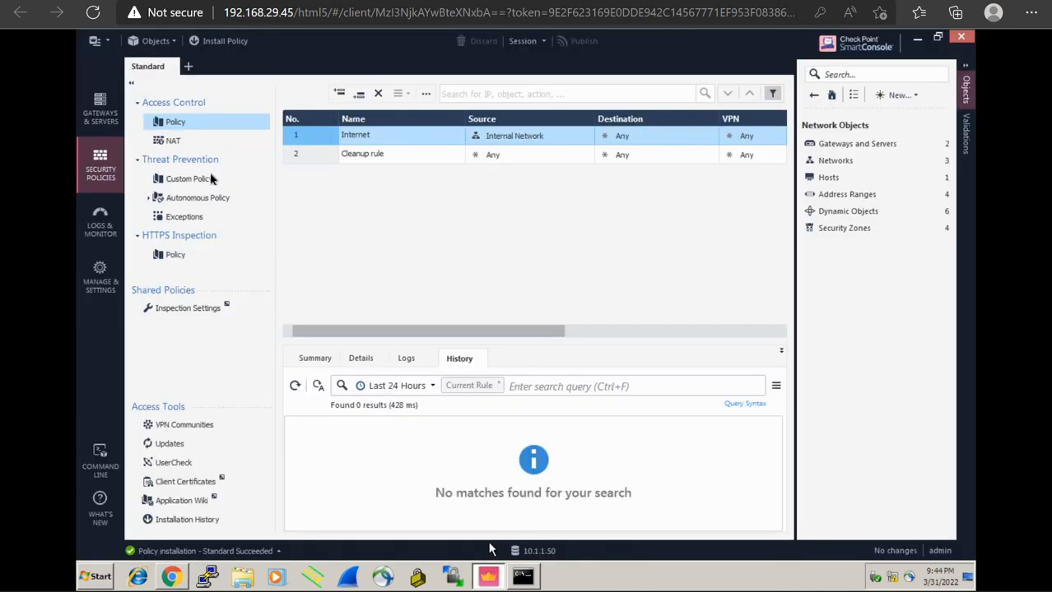
click(178, 139)
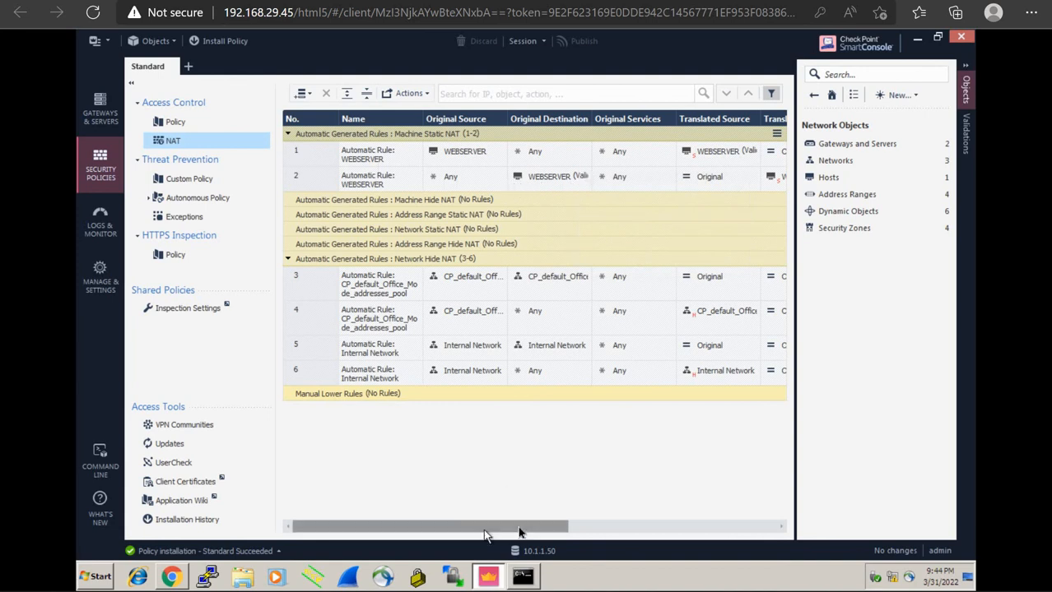
mouse_move(483, 525)
mouse_down()
mouse_move(538, 525)
mouse_move(501, 521)
mouse_up()
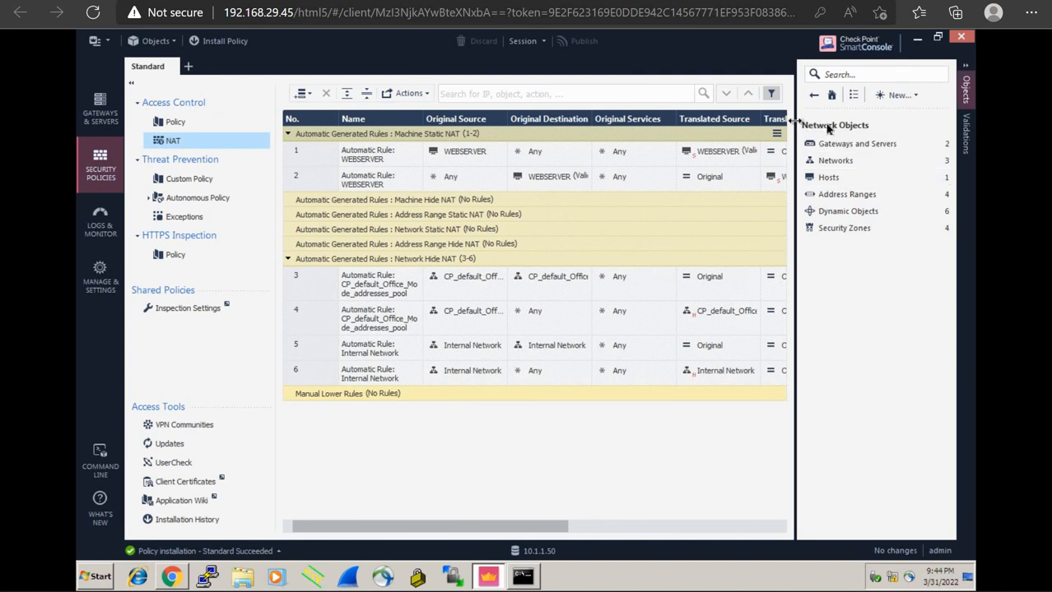
click(968, 92)
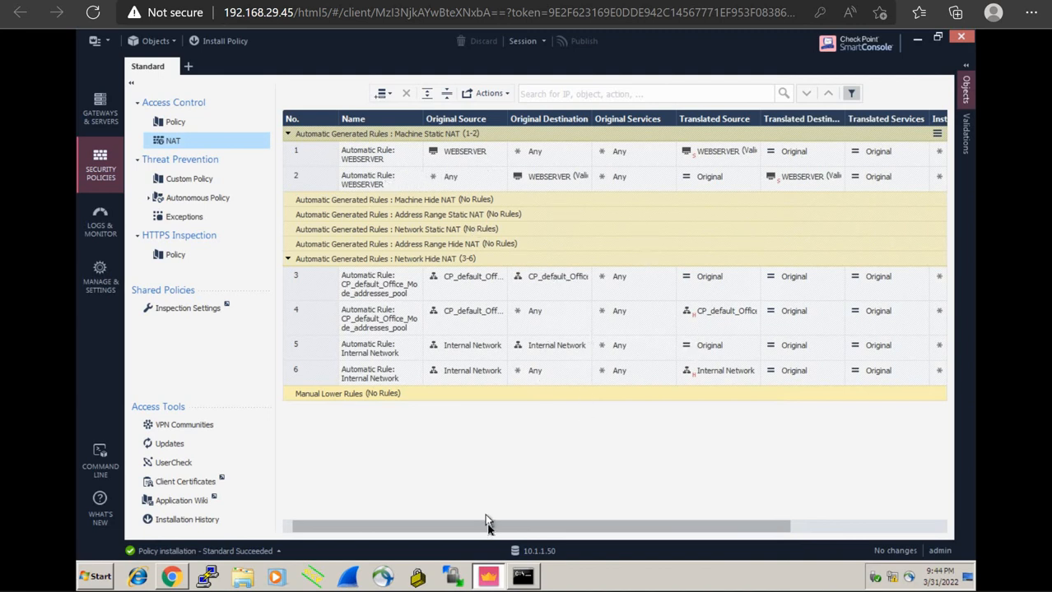
Circle rule 2's Any and WEBSERVER, write and underline 20.1.1.1 and 172.1.1.2, and mark Machine Static NAT (1-2)
drag(485, 522, 527, 521)
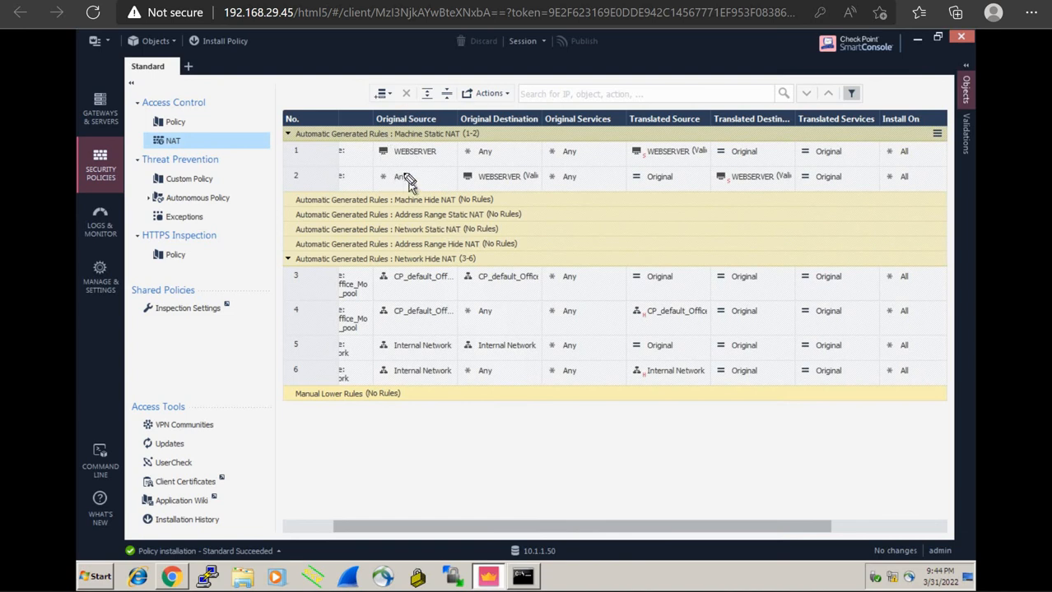
mouse_move(409, 180)
mouse_down()
mouse_move(417, 173)
mouse_move(398, 196)
mouse_move(416, 169)
mouse_move(424, 183)
mouse_up()
mouse_move(531, 182)
mouse_down()
mouse_move(492, 167)
mouse_move(481, 181)
mouse_move(520, 163)
mouse_up()
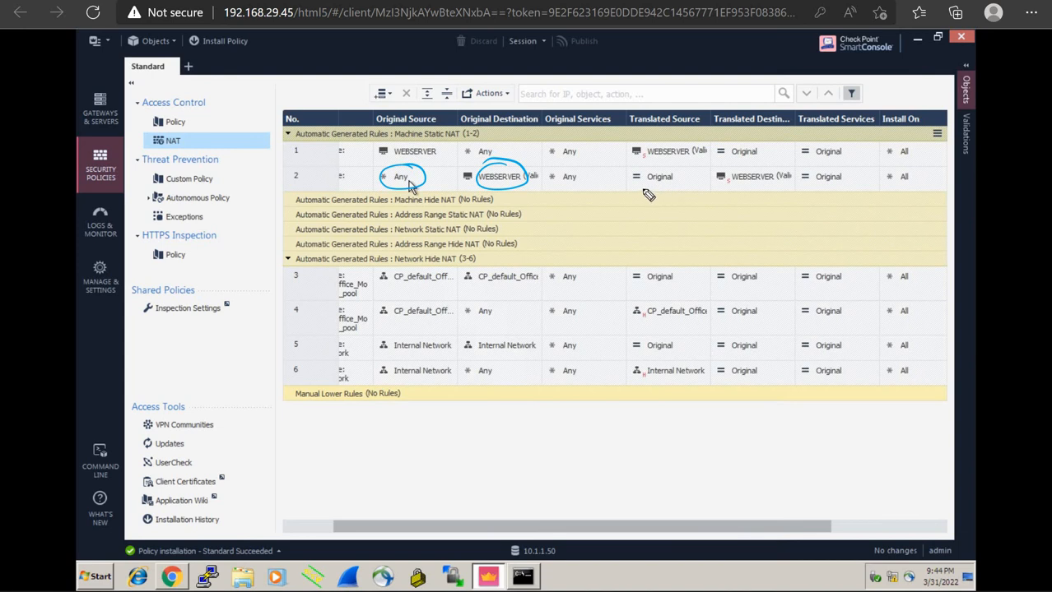
mouse_move(642, 189)
mouse_down()
mouse_move(641, 202)
mouse_move(655, 200)
mouse_up()
drag(660, 190, 706, 201)
mouse_move(736, 195)
mouse_down()
mouse_move(736, 206)
mouse_move(772, 203)
mouse_up()
drag(777, 202, 806, 203)
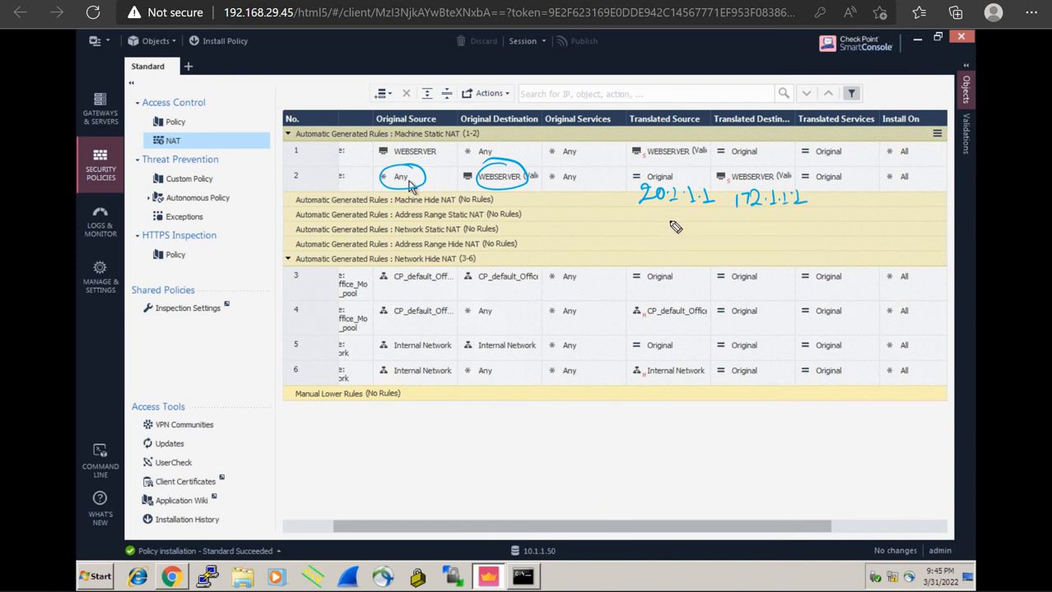
drag(646, 211, 798, 216)
mouse_move(417, 131)
mouse_down()
mouse_move(434, 121)
mouse_move(486, 134)
mouse_up()
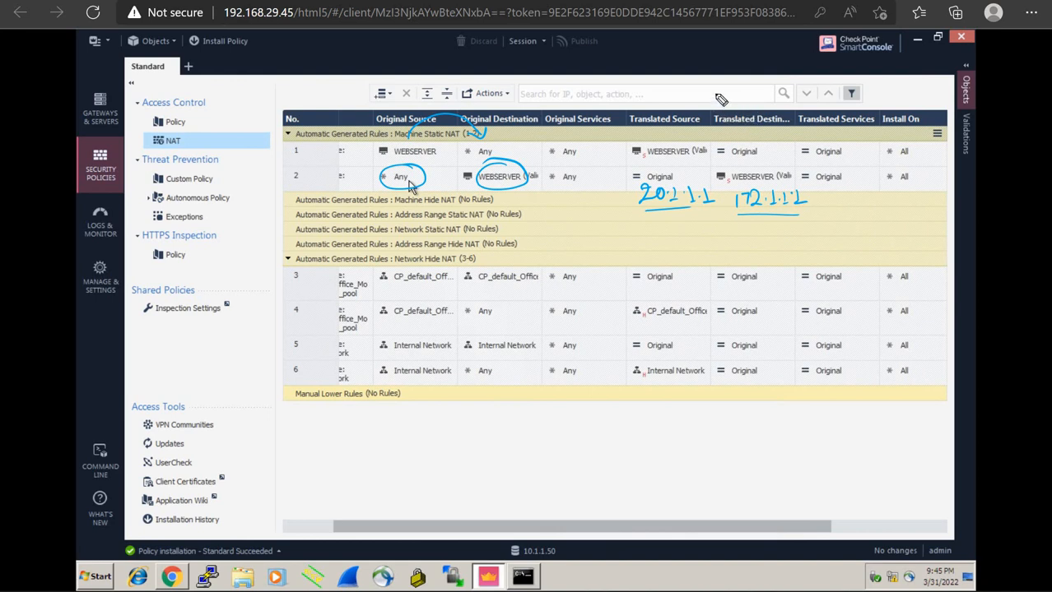
Write 100.1.1.1 above the rules table and circle the handwritten 172.1.1.2
mouse_move(715, 93)
mouse_down()
mouse_move(755, 104)
mouse_move(793, 95)
mouse_up()
mouse_move(712, 210)
mouse_down()
mouse_move(788, 188)
mouse_move(716, 212)
mouse_up()
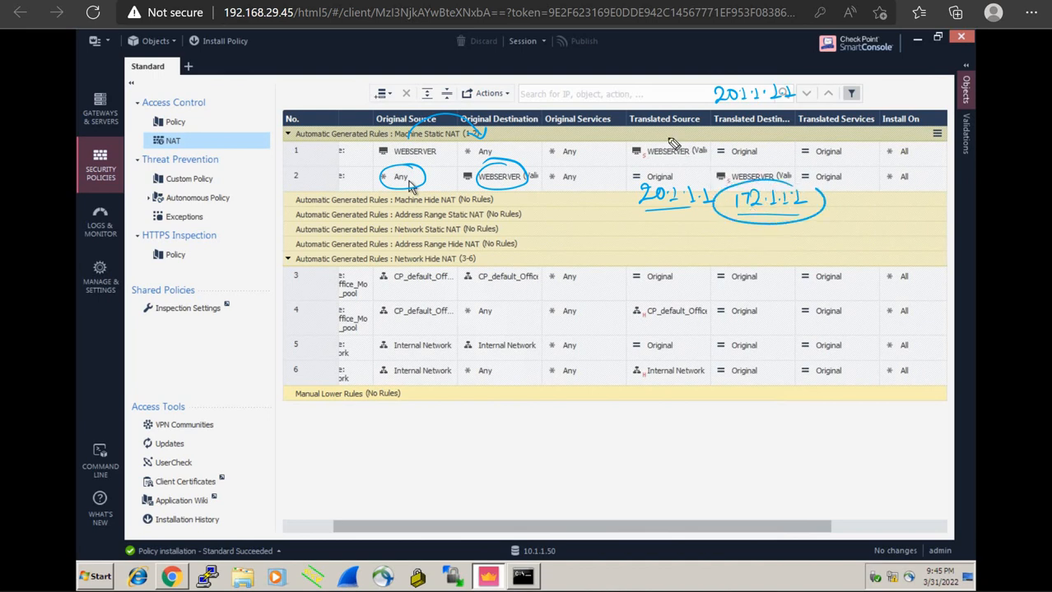
mouse_move(605, 93)
mouse_down()
mouse_move(605, 109)
mouse_move(622, 93)
mouse_move(642, 106)
mouse_move(692, 105)
mouse_move(624, 81)
mouse_move(604, 111)
mouse_up()
click(637, 101)
click(650, 101)
click(665, 100)
click(680, 98)
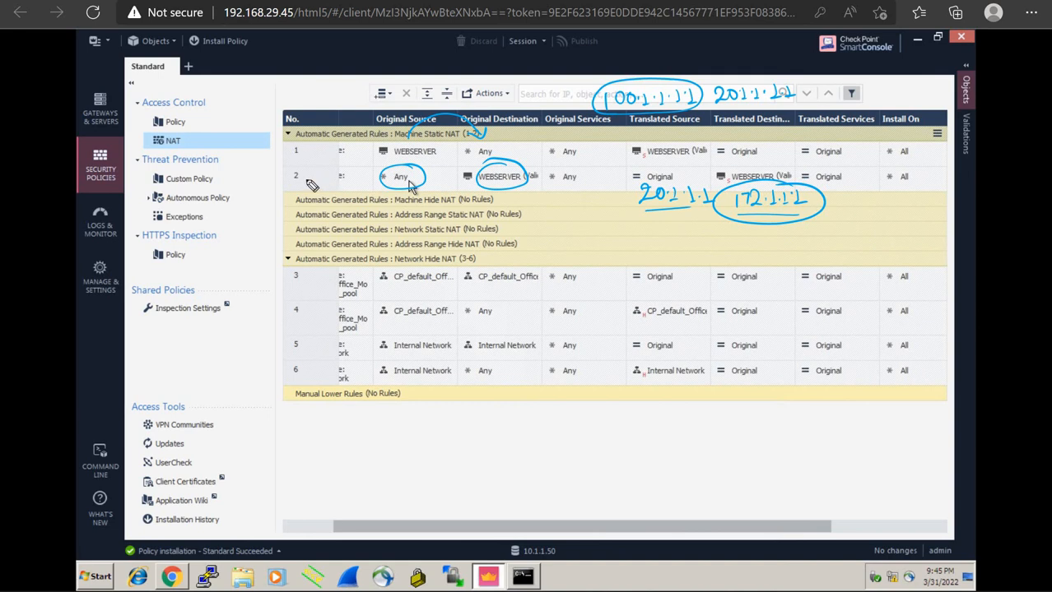
Draw arrows to rule 2's Any source and rule 1's WEBSERVER, then erase all annotations
mouse_move(267, 206)
mouse_down()
mouse_move(341, 178)
mouse_move(333, 189)
mouse_up()
drag(323, 105, 362, 151)
drag(352, 142, 352, 159)
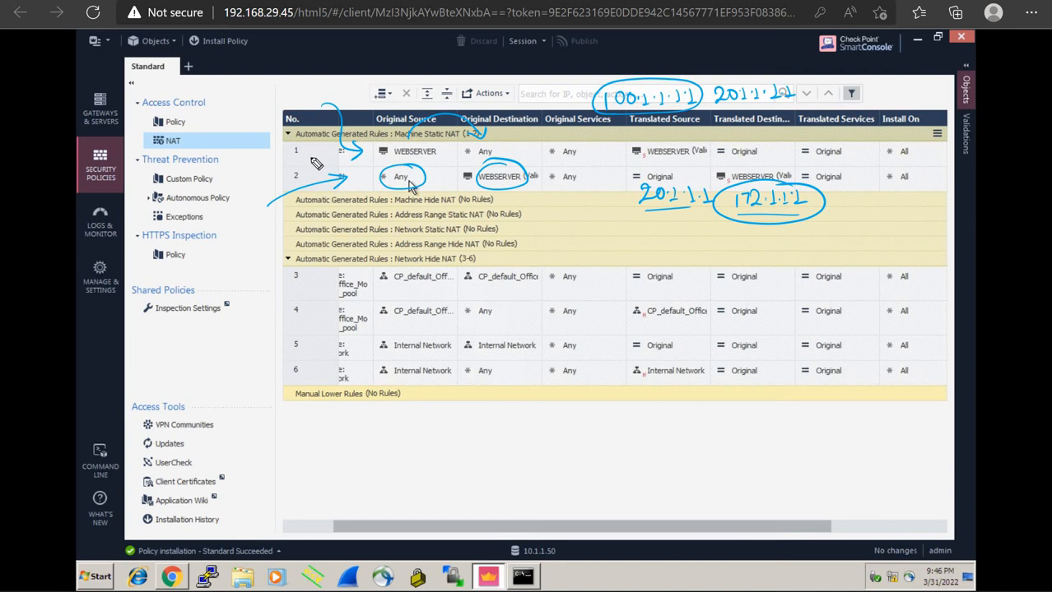
key(e)
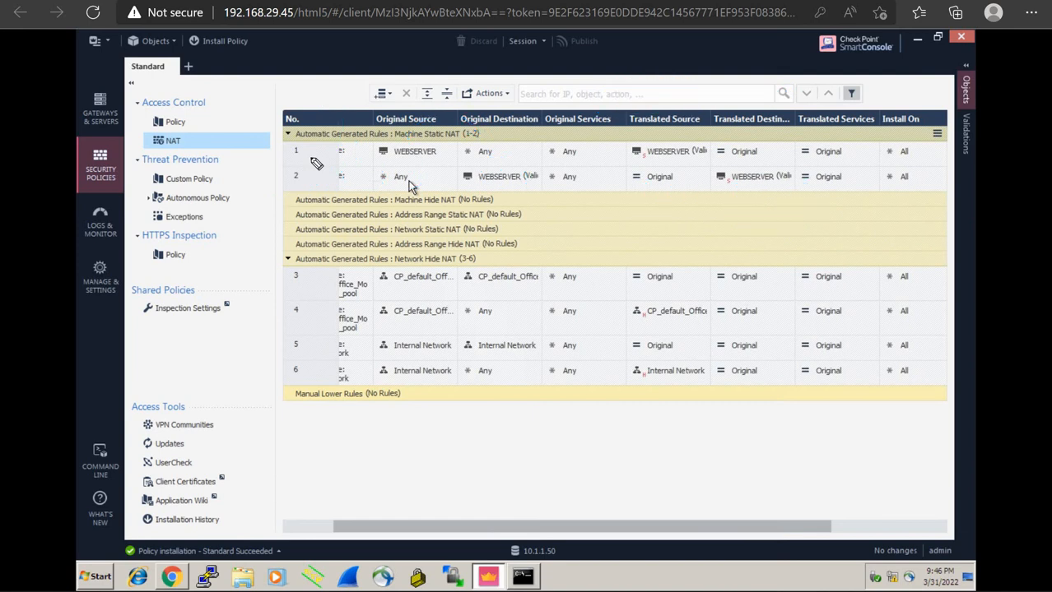